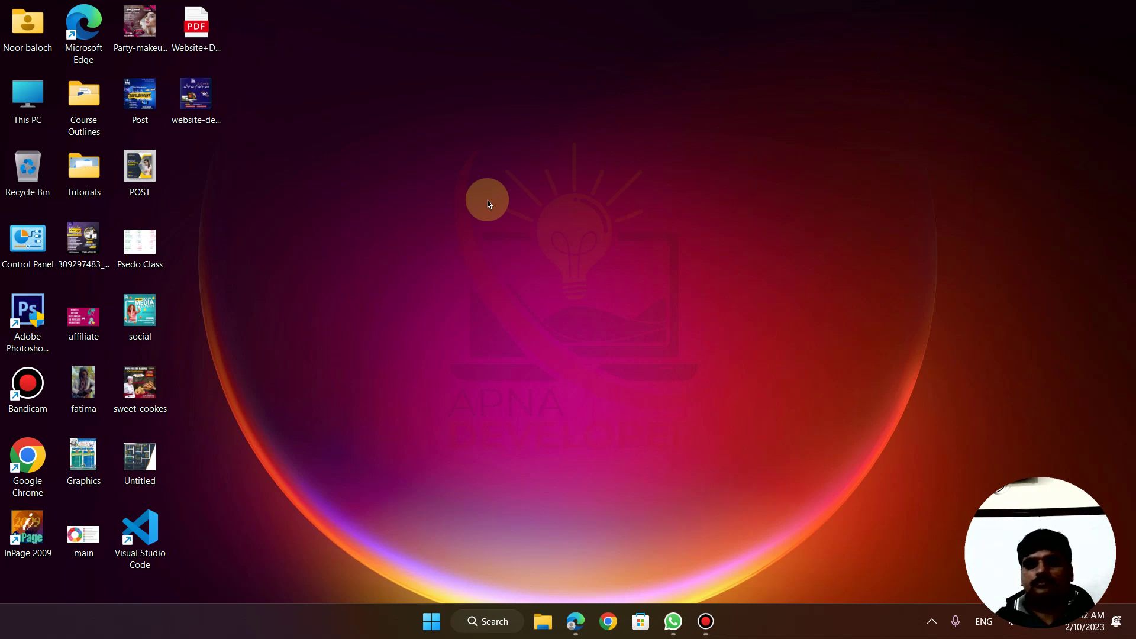
- Launch Google Chrome and load fiverr.com from the address bar
{"action": "left_click", "coordinate": [609, 621]}
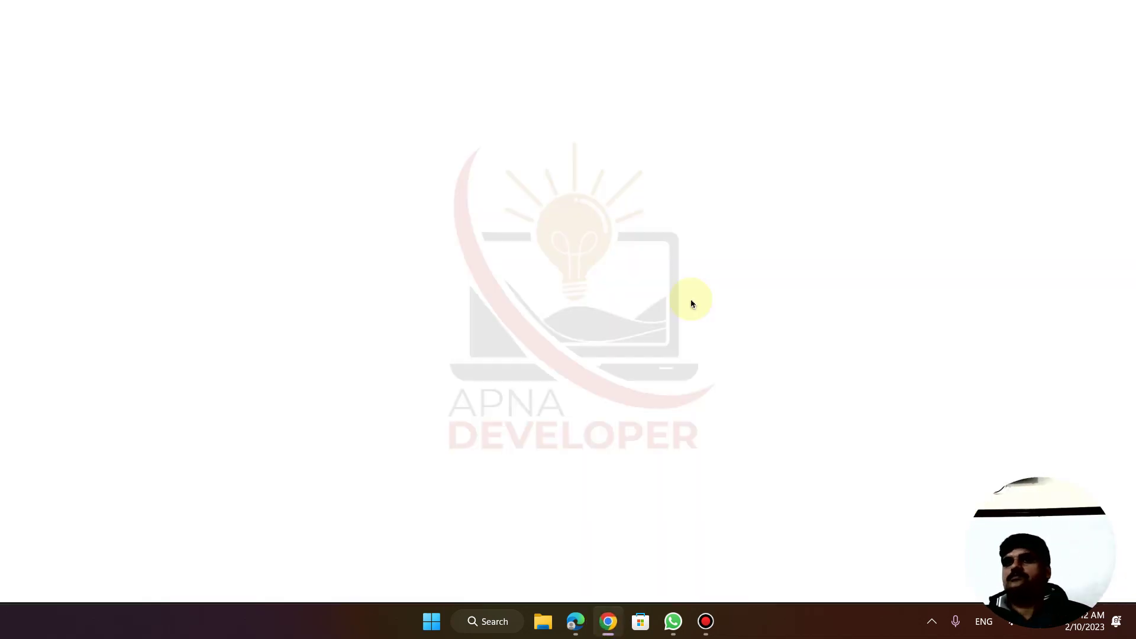
{"action": "type", "text": "fiverr.com"}
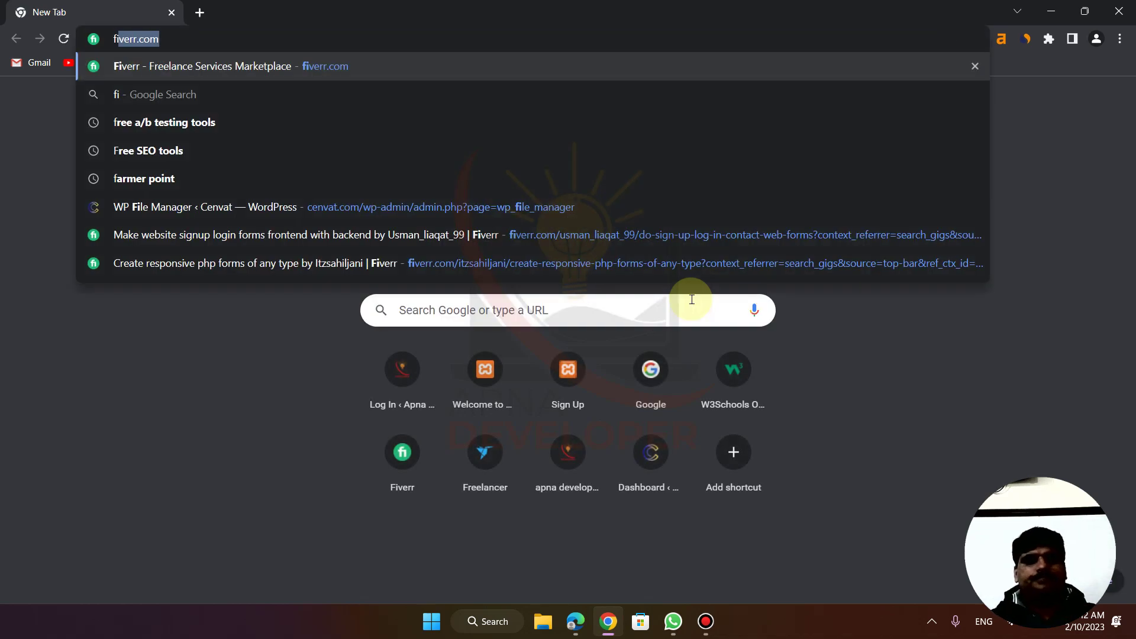
{"action": "key", "text": "Return"}
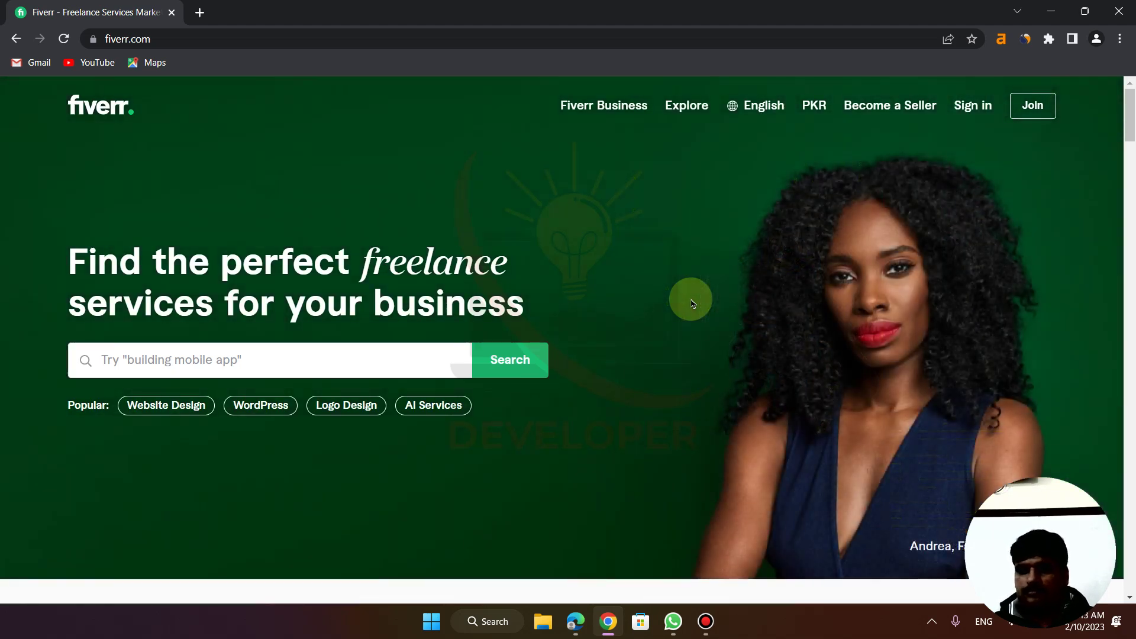
{"action": "scroll", "coordinate": [537, 378], "scroll_direction": "down", "scroll_amount": 8}
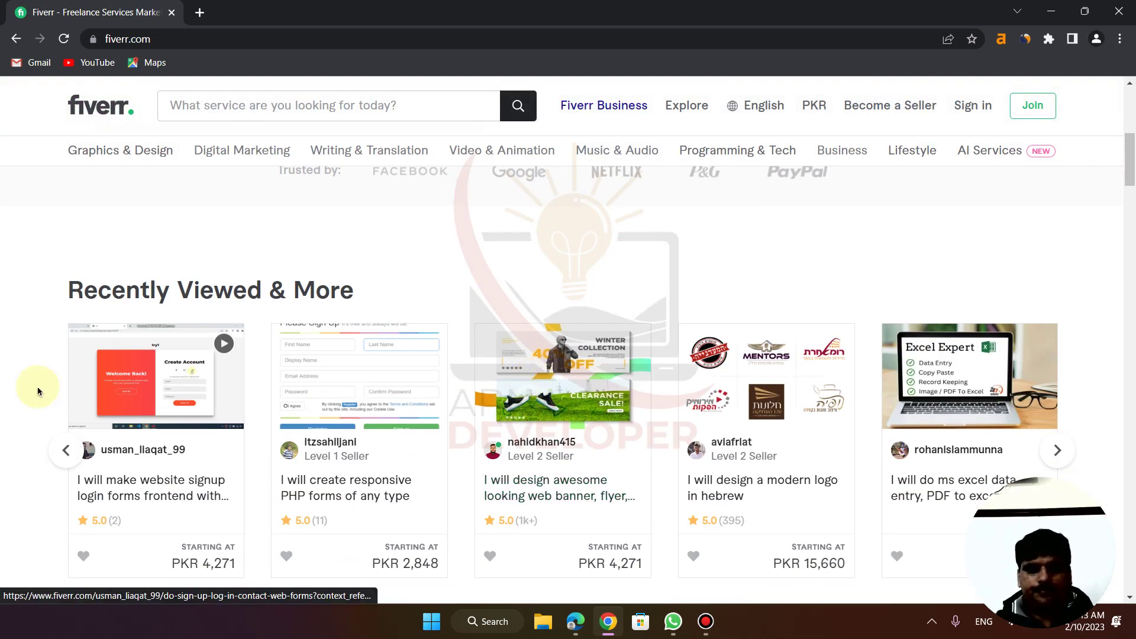
{"action": "scroll", "coordinate": [39, 391], "scroll_direction": "down", "scroll_amount": 3}
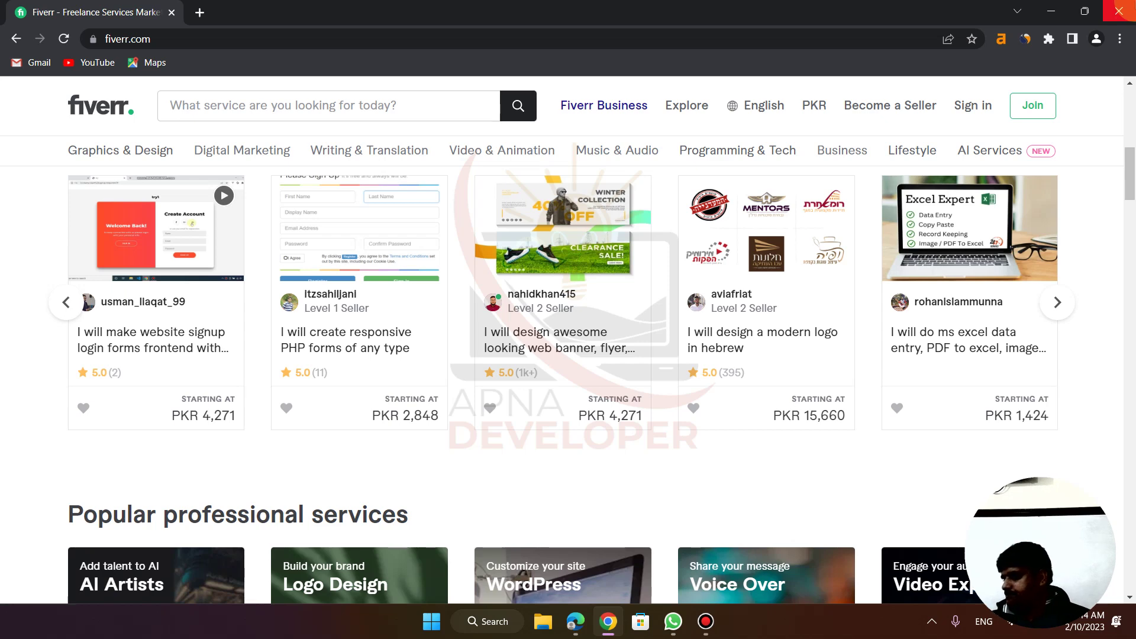
{"action": "mouse_move", "coordinate": [1076, 4]}
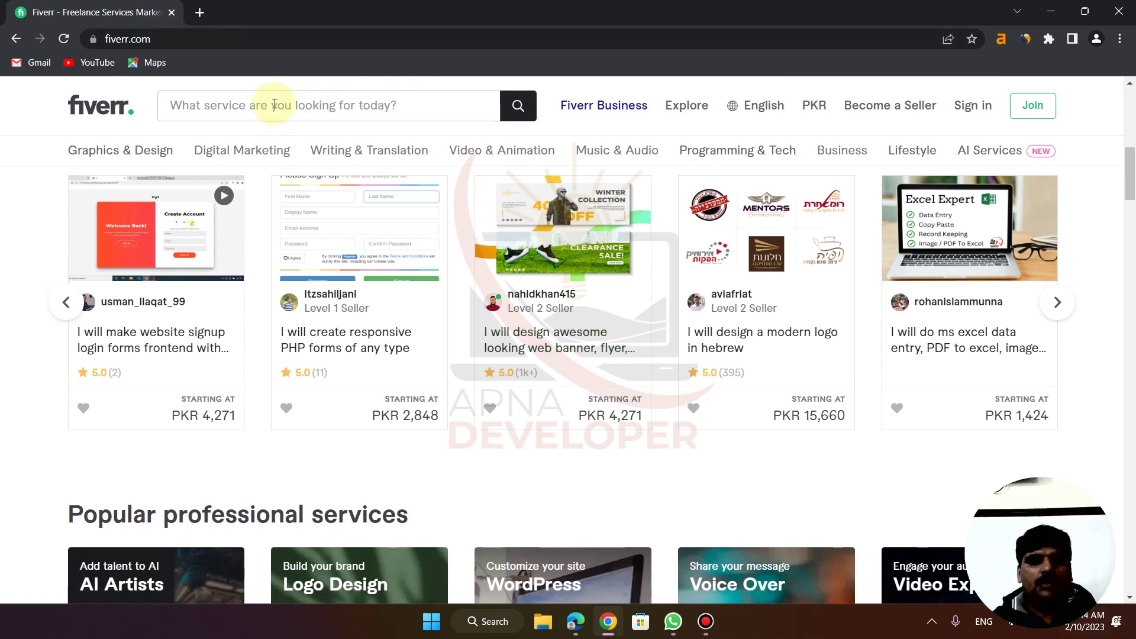
- Type 'resume and cv' into the Fiverr search box, correcting typos along the way
{"action": "left_click", "coordinate": [296, 105]}
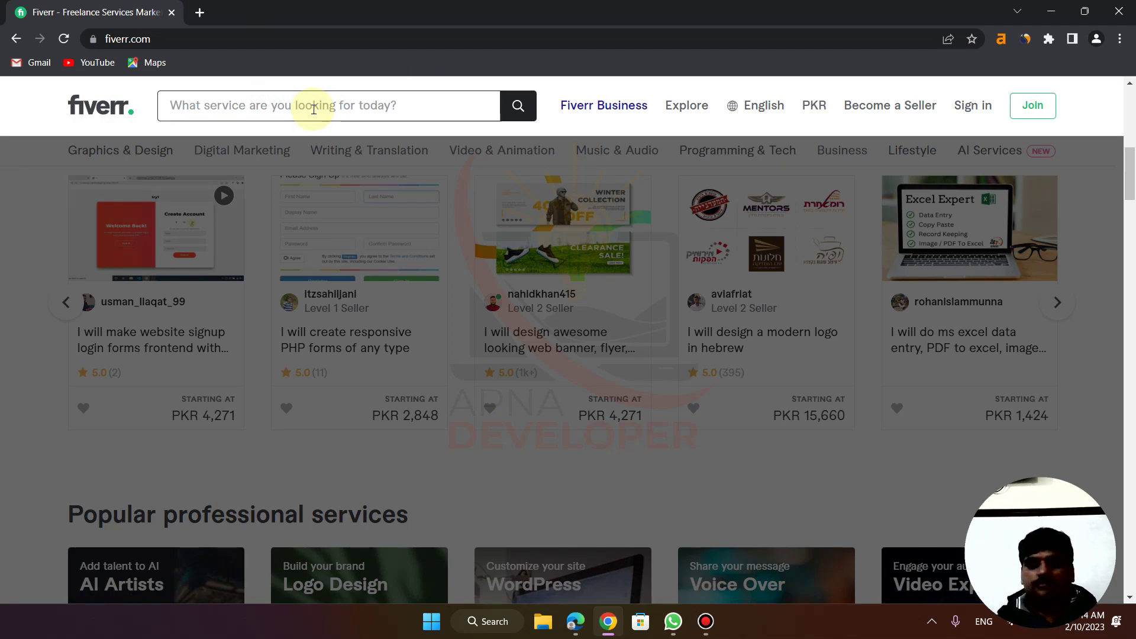
{"action": "type", "text": "reu"}
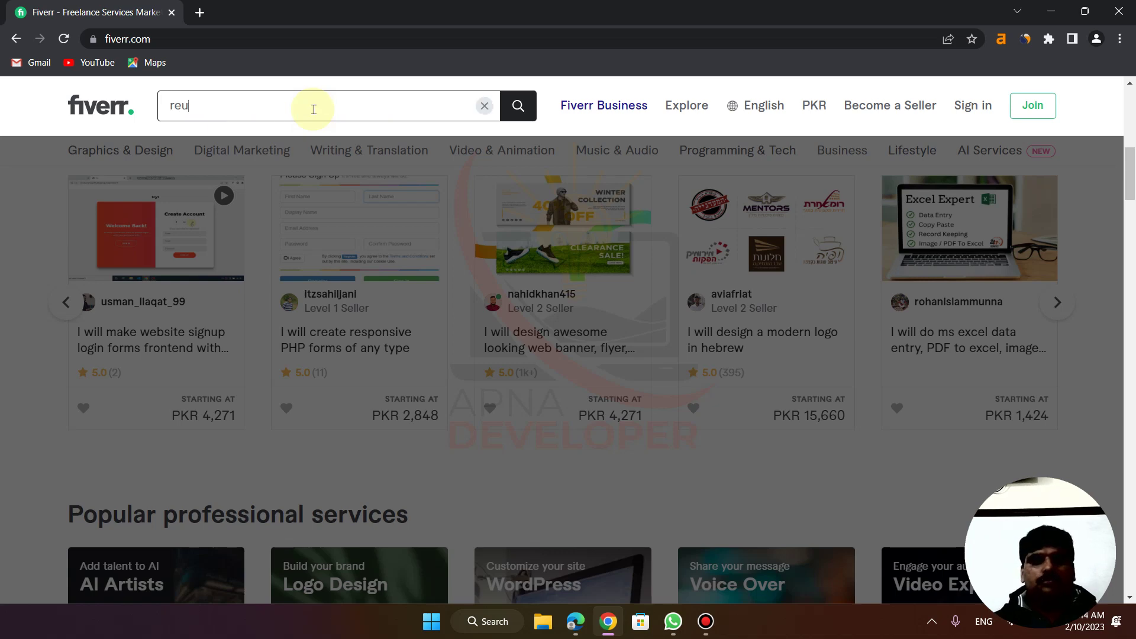
{"action": "key", "text": "BackSpace"}
{"action": "type", "text": "sume an dv"}
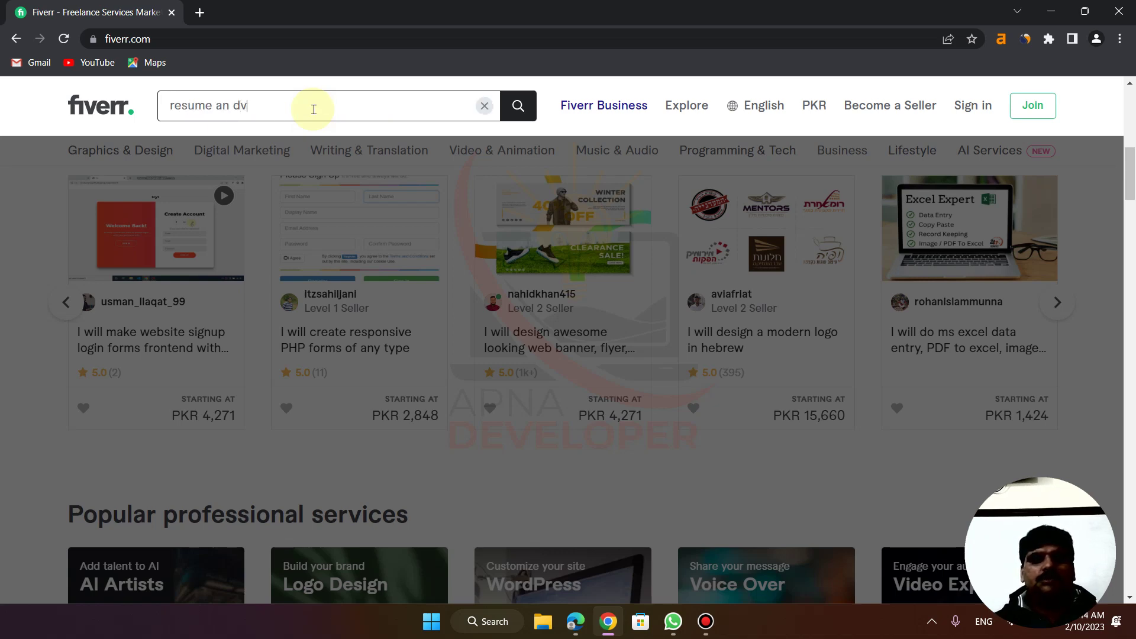
{"action": "key", "text": "BackSpace"}
{"action": "key", "text": "BackSpace"}
{"action": "type", "text": "cv"}
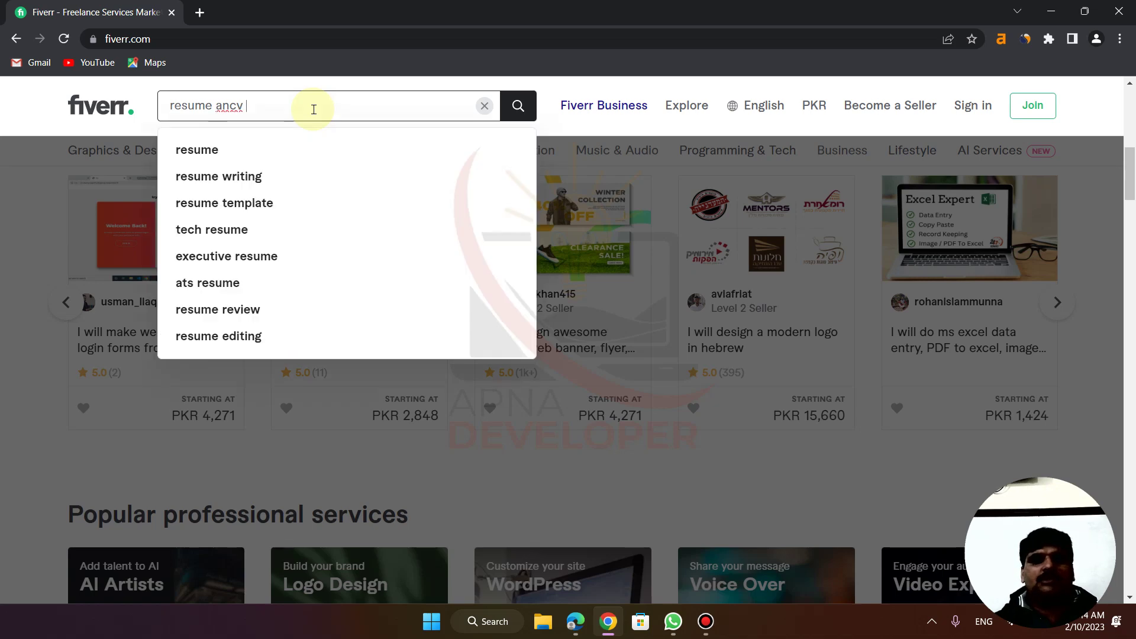
{"action": "key", "text": "BackSpace"}
{"action": "key", "text": "BackSpace"}
{"action": "key", "text": "BackSpace"}
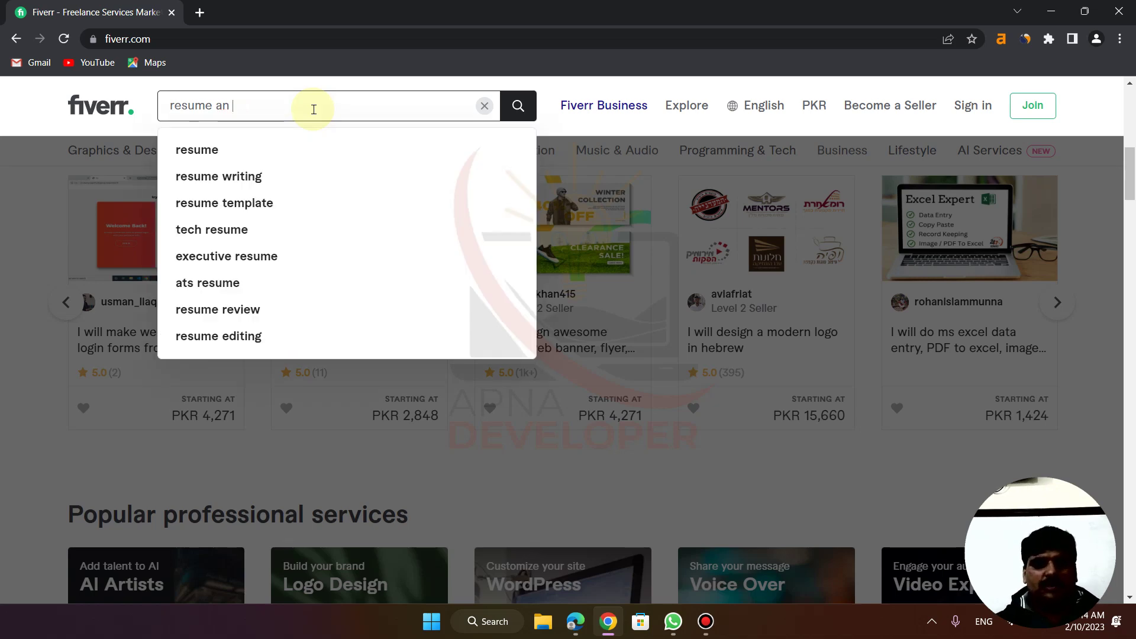
{"action": "type", "text": "cv"}
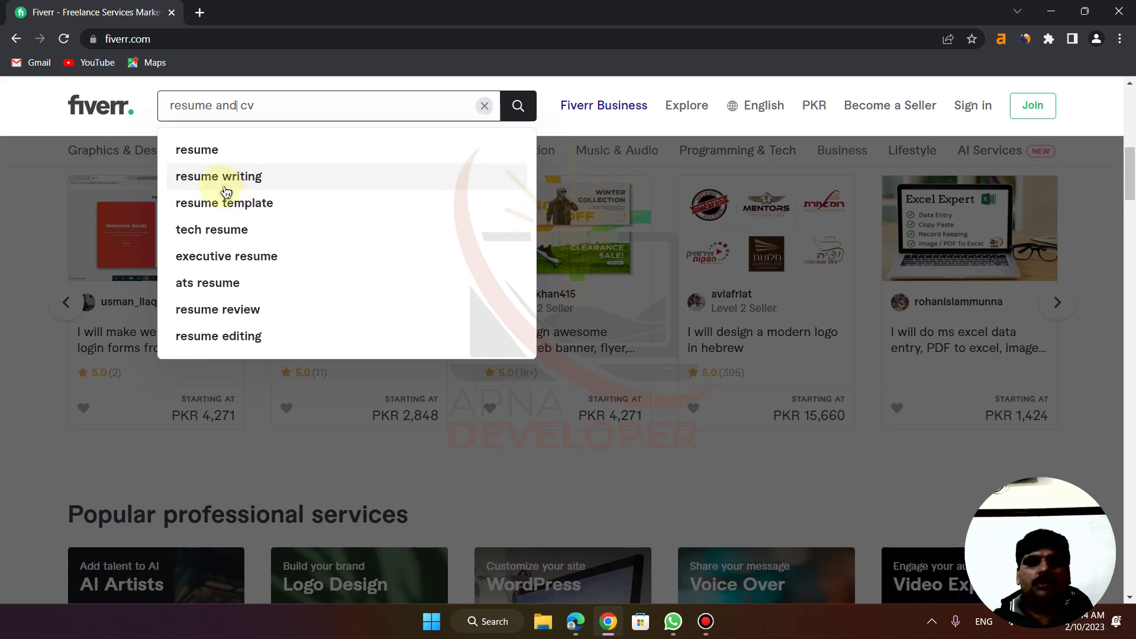
- Review the query text and run the 'resume and cv' search
{"action": "left_click", "coordinate": [266, 107]}
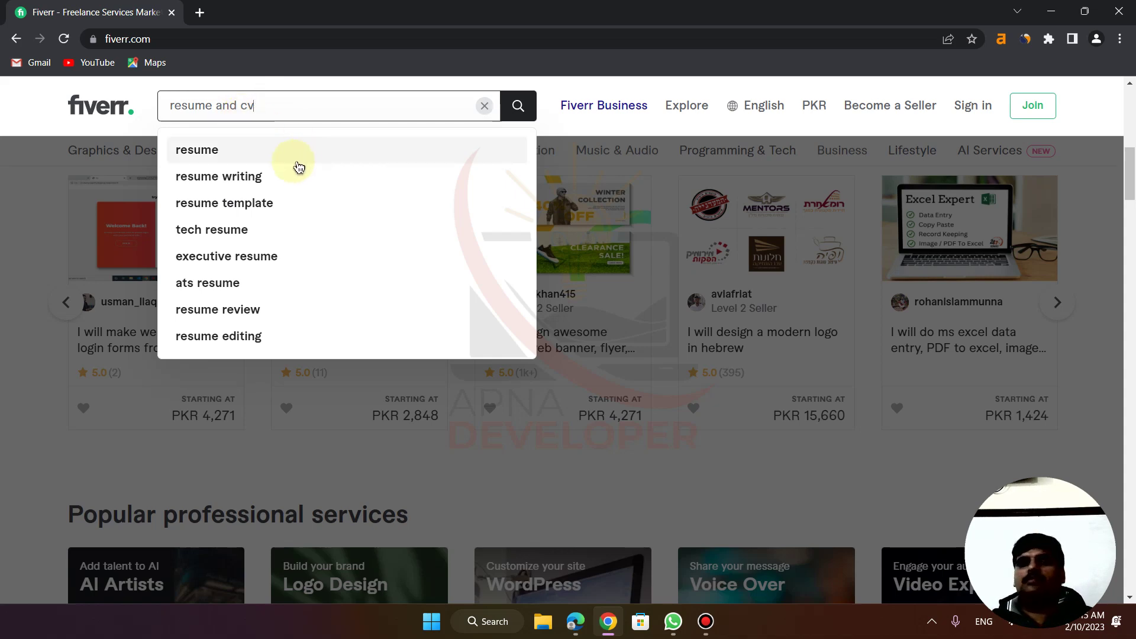
{"action": "left_click_drag", "start_coordinate": [212, 107], "coordinate": [165, 107]}
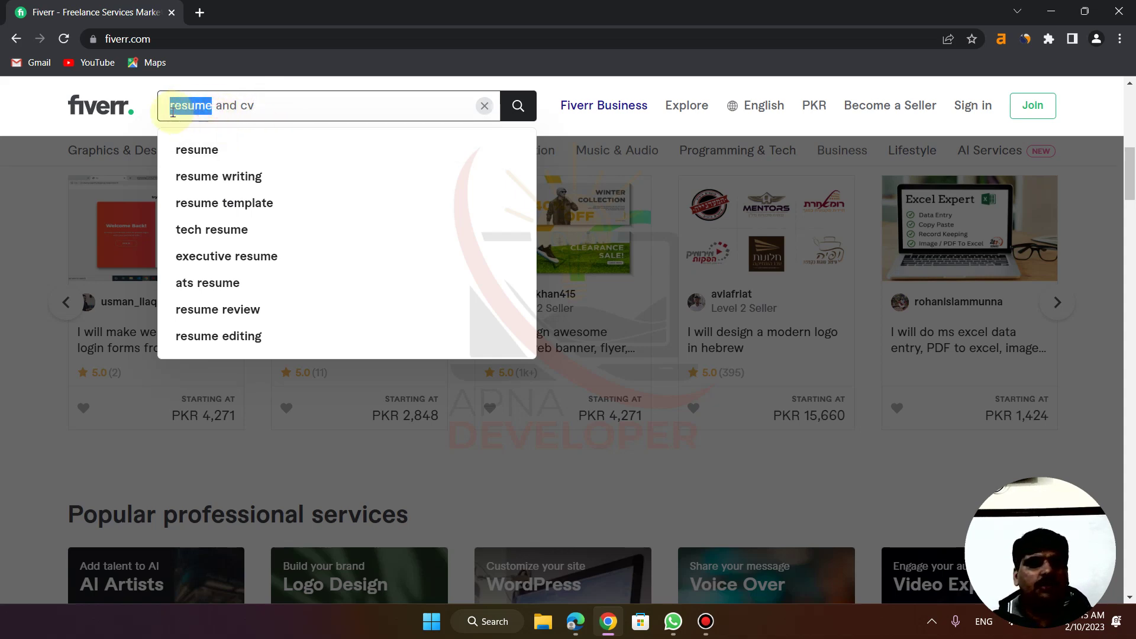
{"action": "left_click_drag", "start_coordinate": [239, 107], "coordinate": [261, 108]}
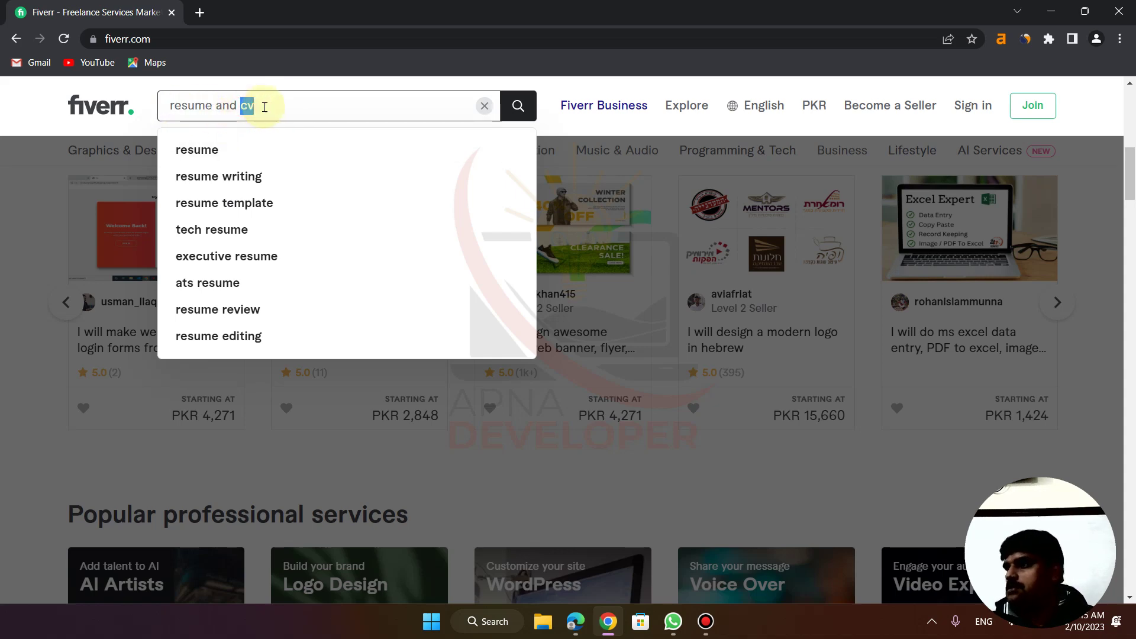
{"action": "left_click", "coordinate": [279, 104]}
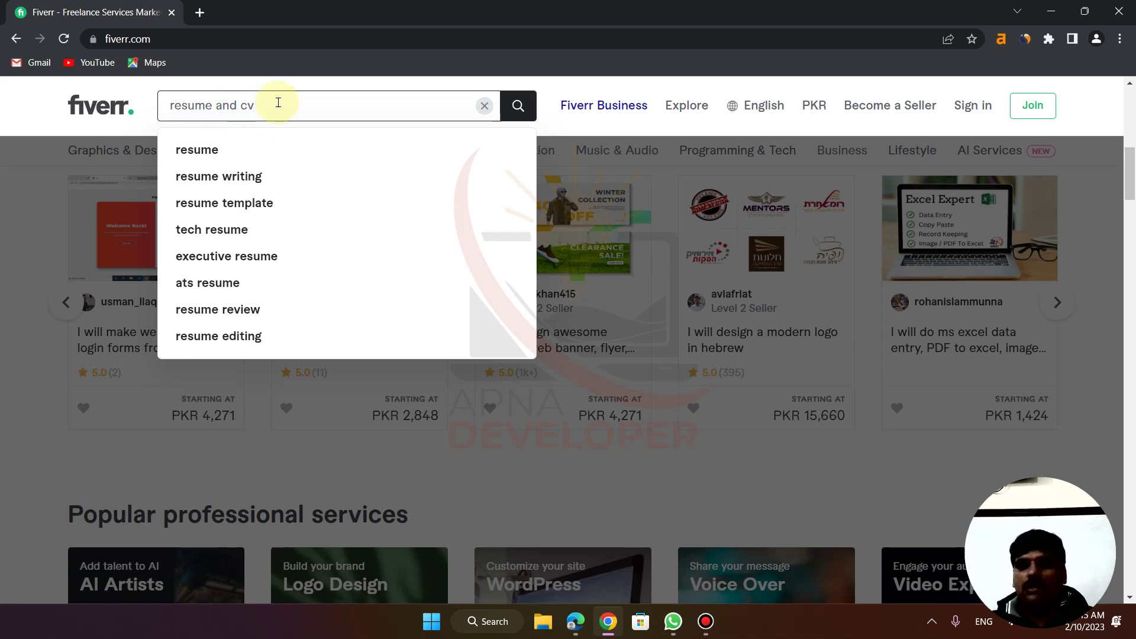
{"action": "key", "text": "Return"}
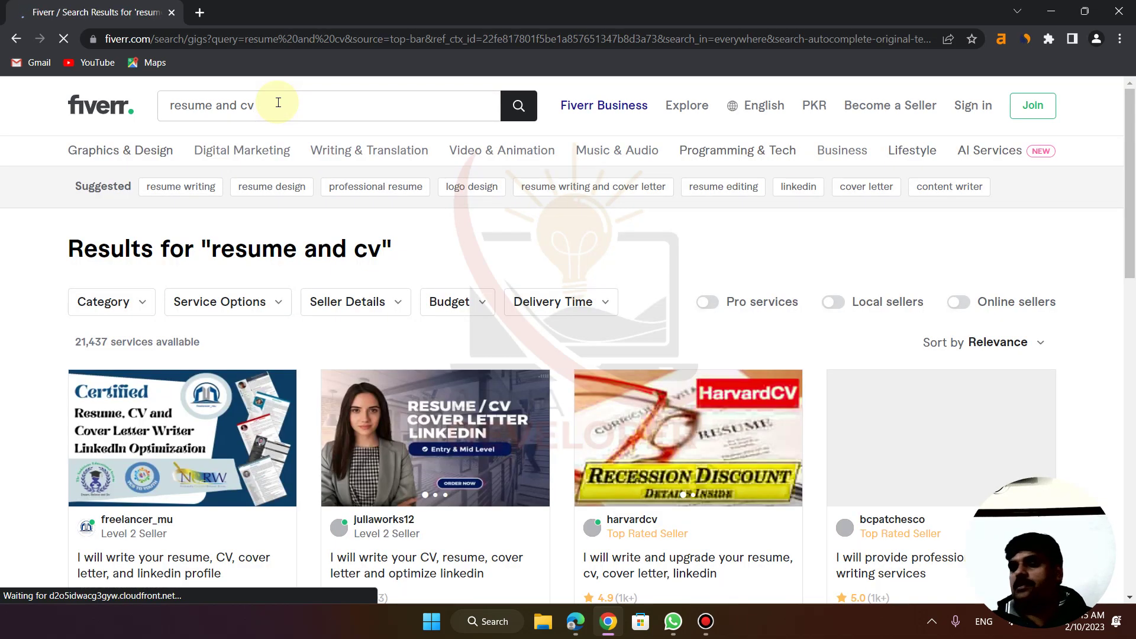
- Append 'word' to the query and submit the revised search
{"action": "left_click", "coordinate": [286, 104]}
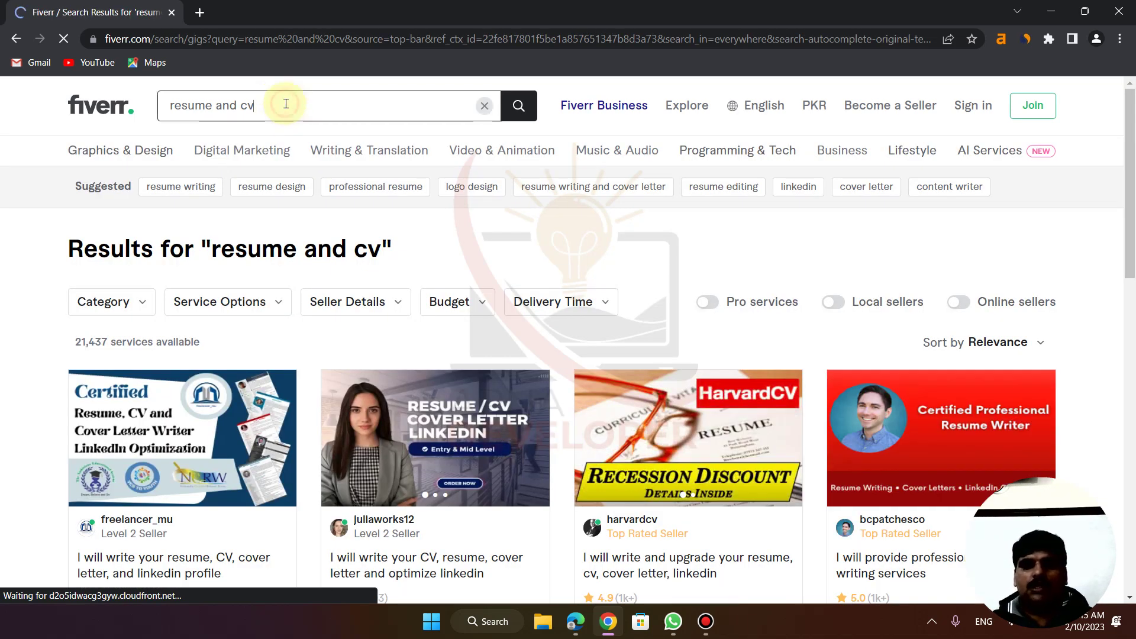
{"action": "type", "text": "word"}
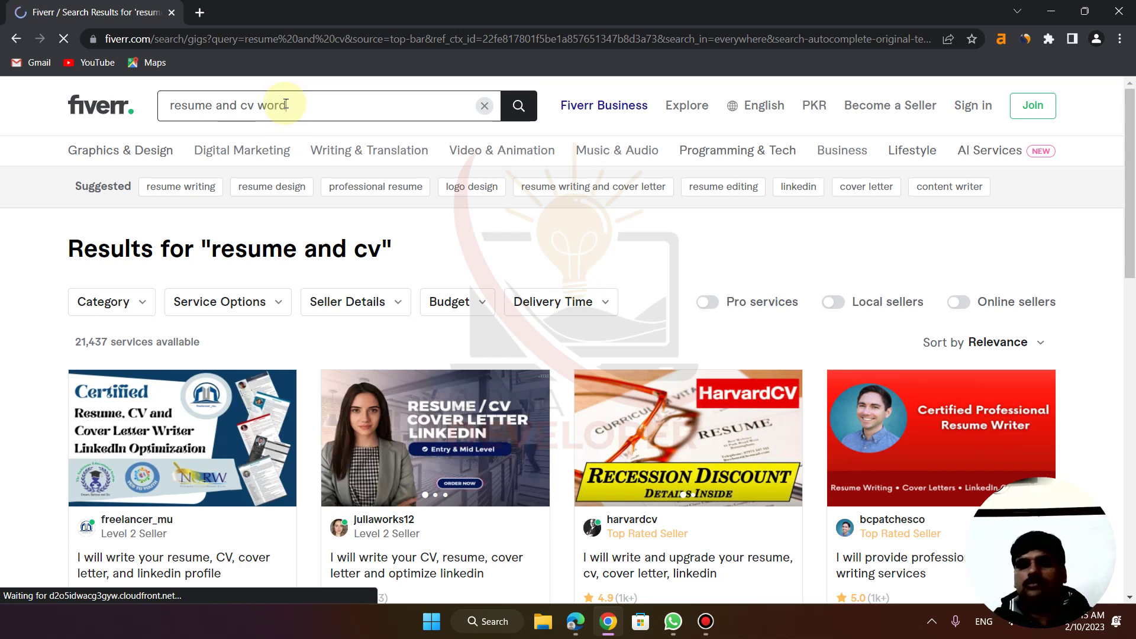
{"action": "key", "text": "Return"}
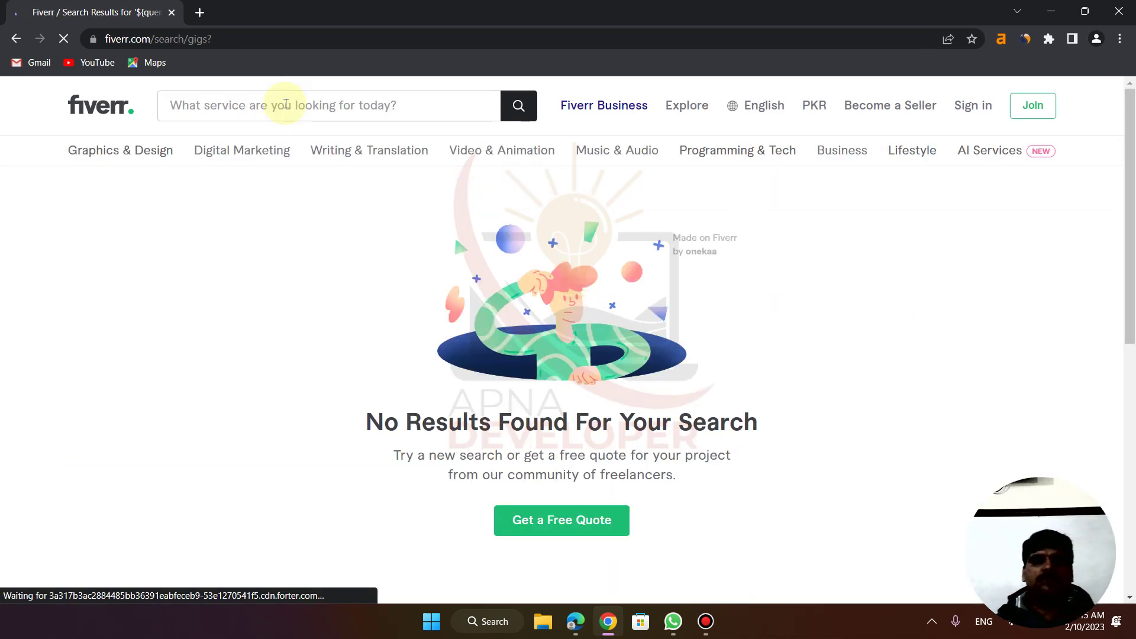
- Retype the query, replacing 'resume and cv' with 'CV' so it reads 'CV in word'
{"action": "left_click", "coordinate": [286, 104]}
{"action": "type", "text": "r"}
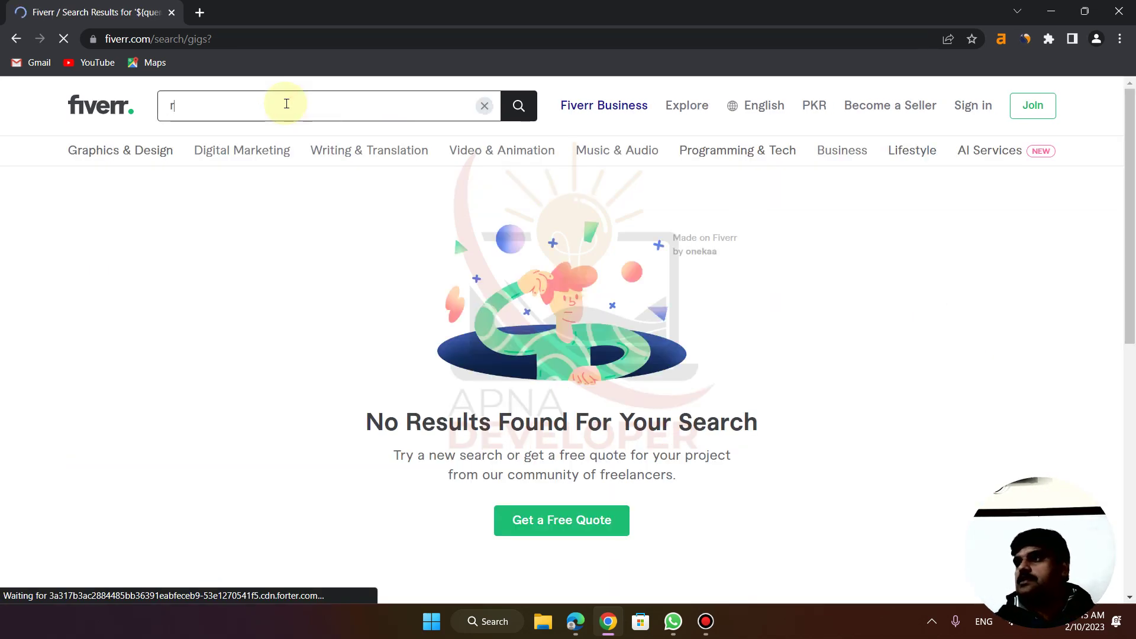
{"action": "type", "text": "esume and d v"}
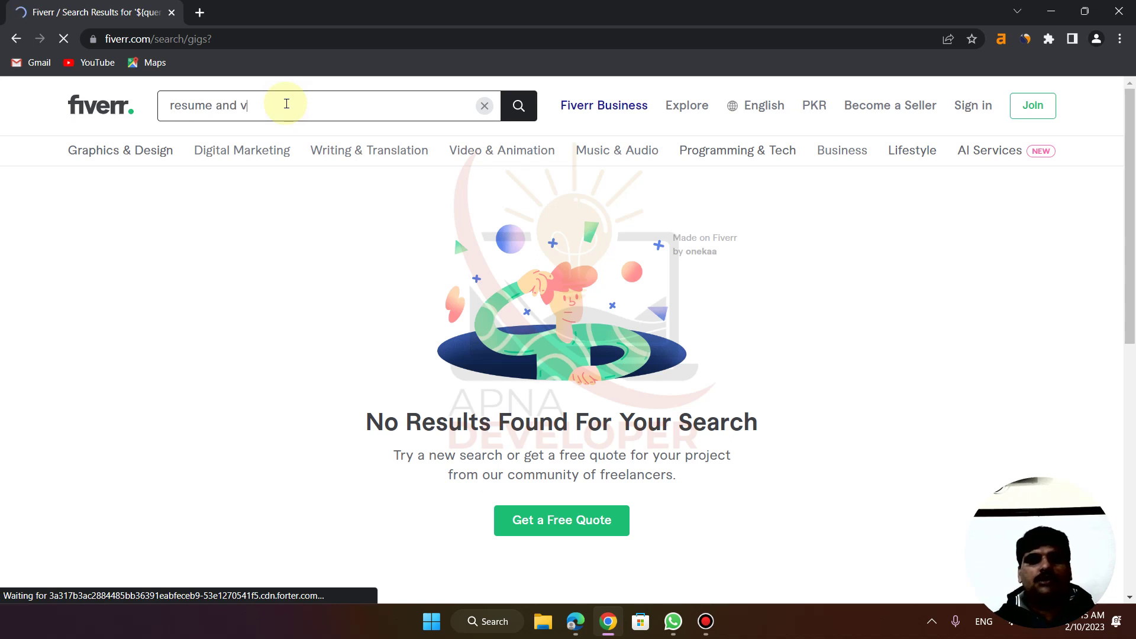
{"action": "key", "text": "BackSpace"}
{"action": "type", "text": "cv word"}
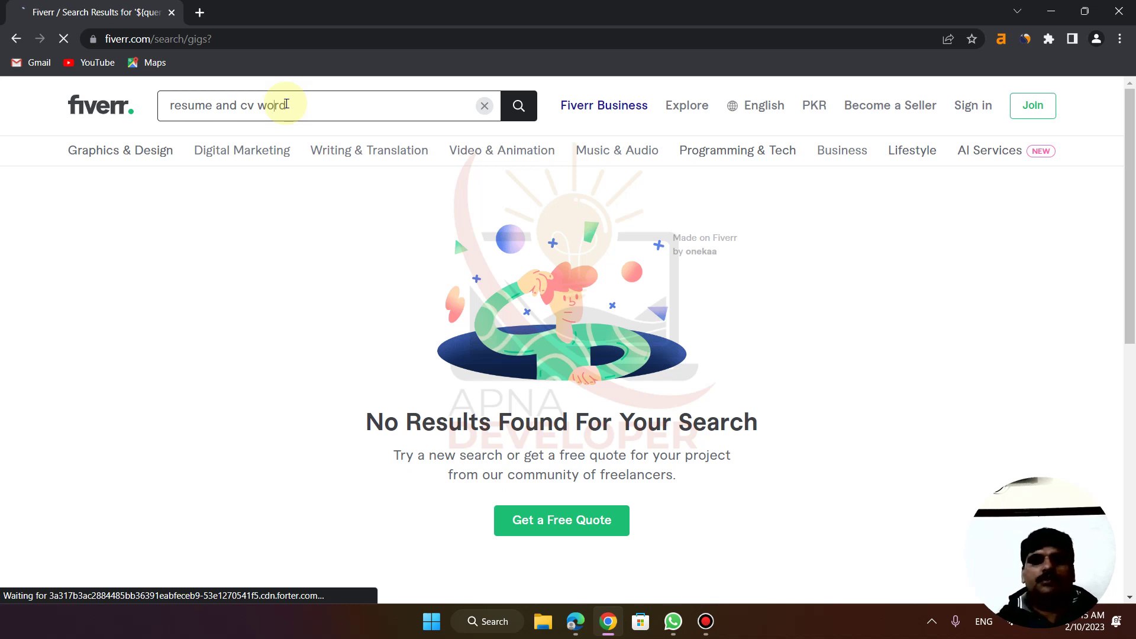
{"action": "type", "text": "in"}
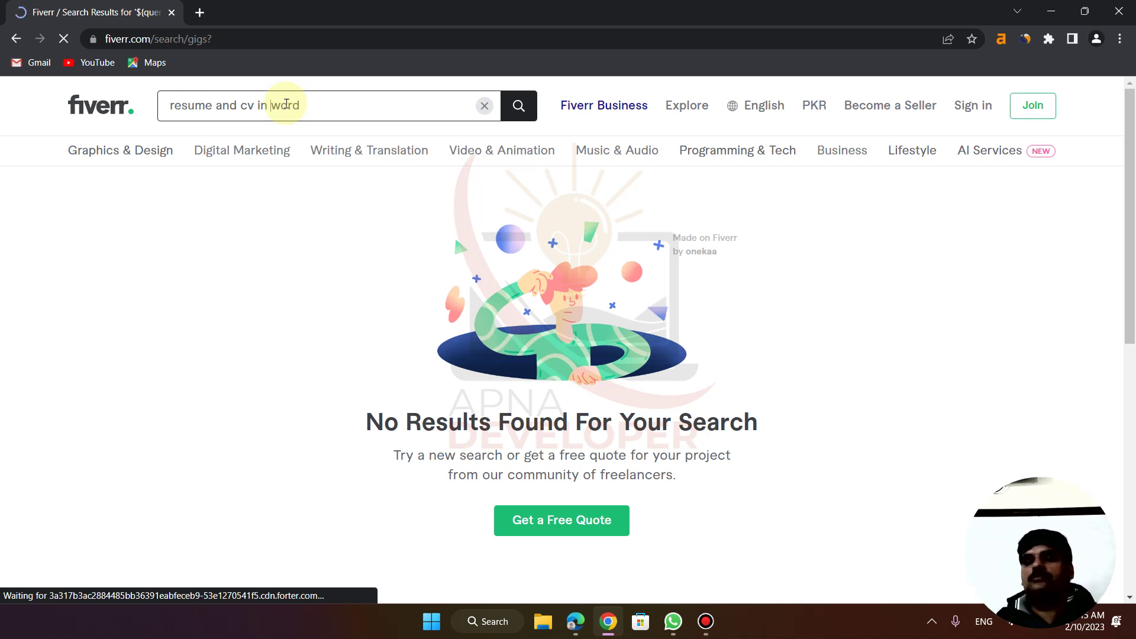
{"action": "left_click_drag", "start_coordinate": [254, 107], "coordinate": [170, 107]}
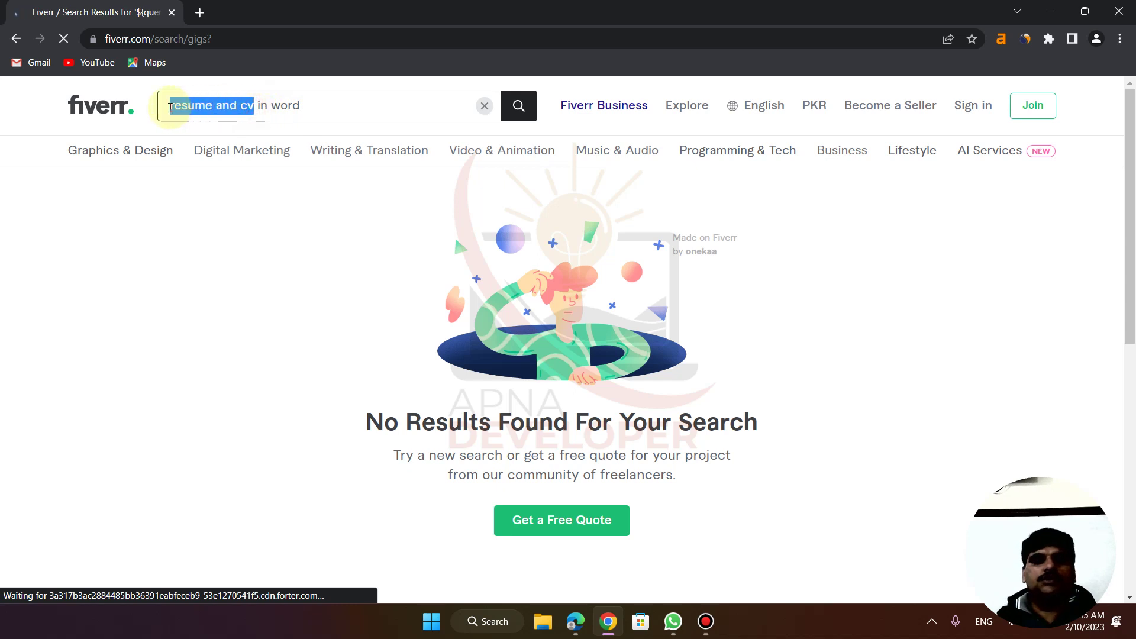
{"action": "key", "text": "BackSpace"}
{"action": "type", "text": "CV"}
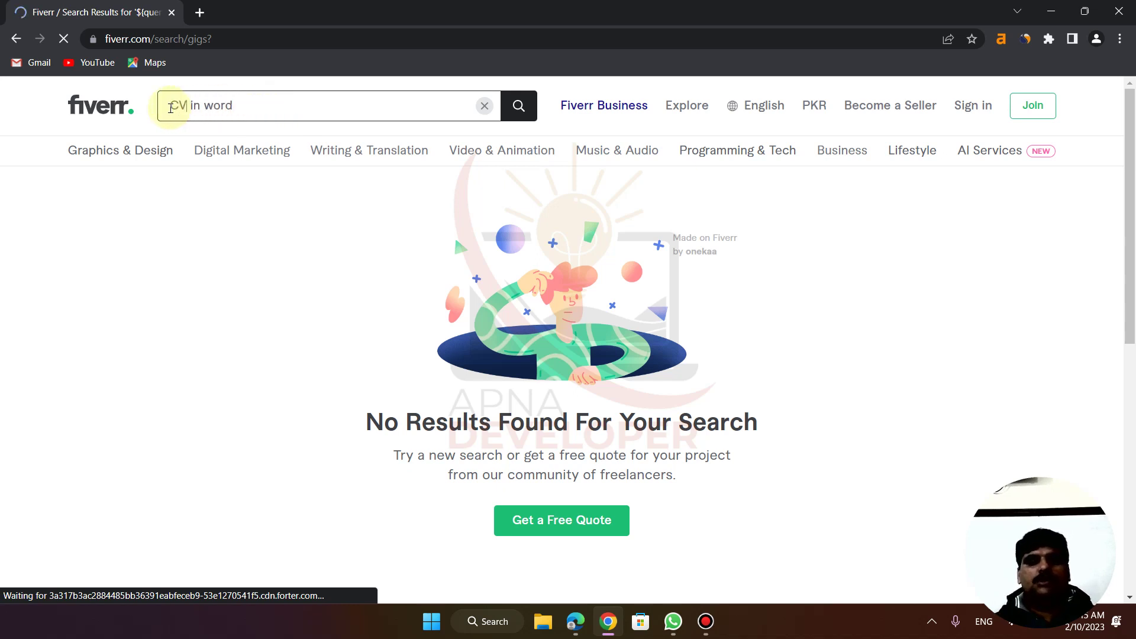
{"action": "left_click", "coordinate": [290, 114]}
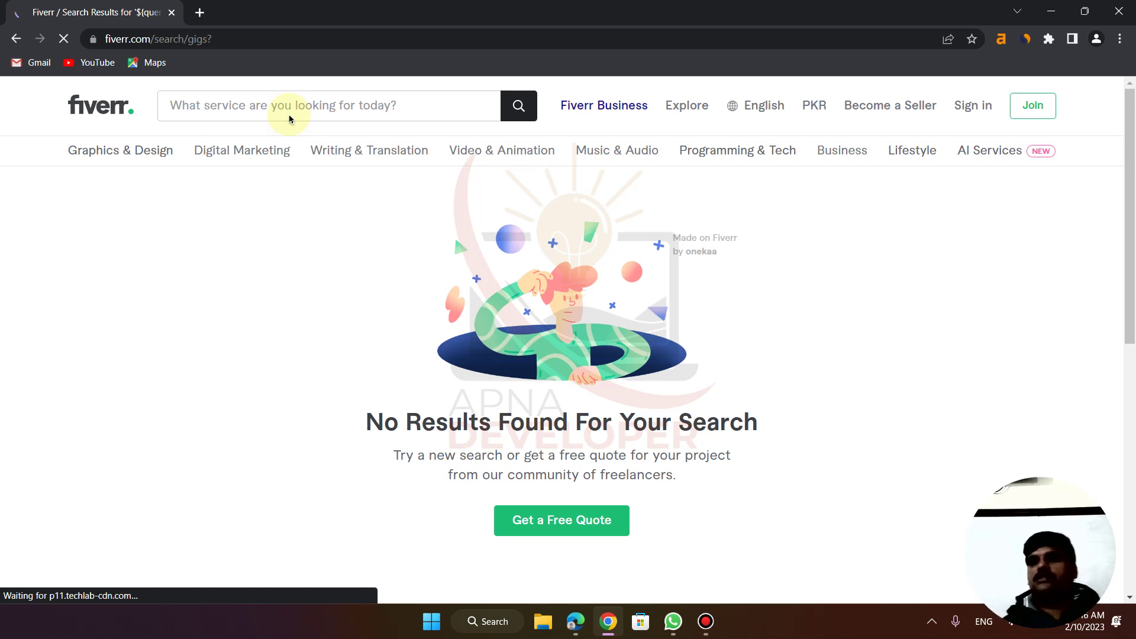
- Rewrite the search query as 'CV in Word', fixing the typos
{"action": "left_click", "coordinate": [246, 106]}
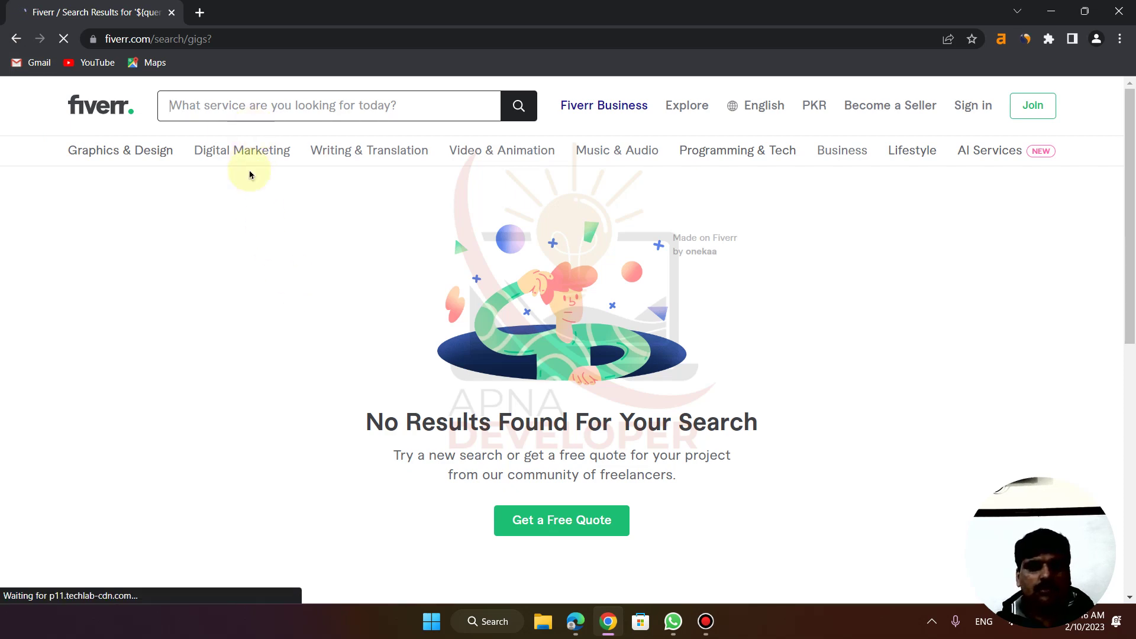
{"action": "scroll", "coordinate": [247, 184], "scroll_direction": "down", "scroll_amount": 4}
{"action": "scroll", "coordinate": [237, 166], "scroll_direction": "up", "scroll_amount": 4}
{"action": "left_click", "coordinate": [221, 107]}
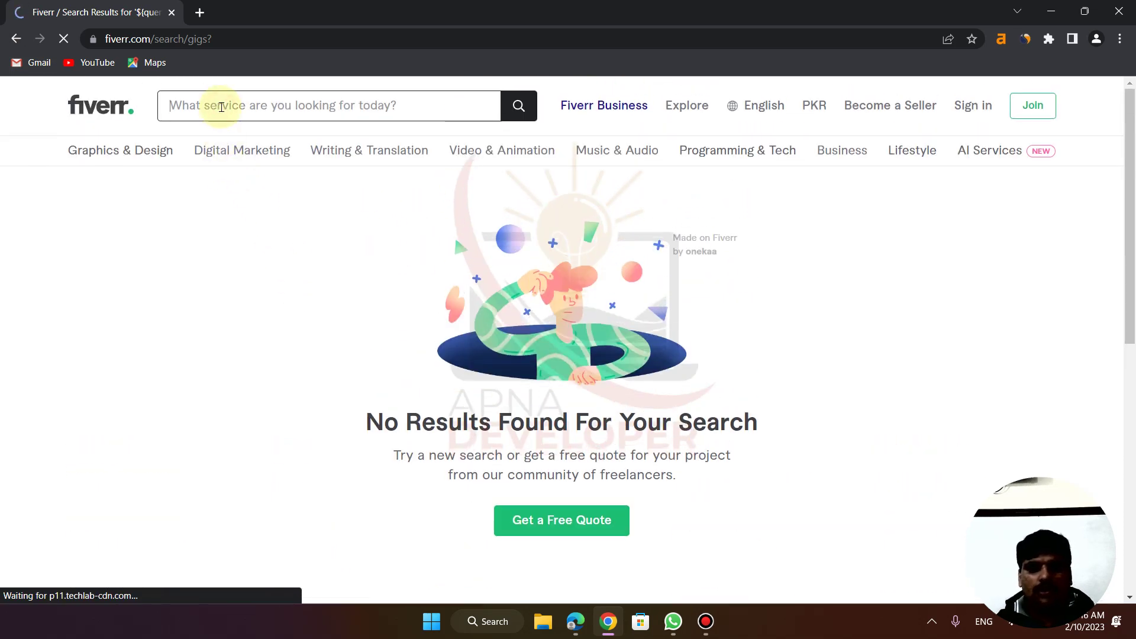
{"action": "type", "text": "Vi"}
{"action": "key", "text": "BackSpace"}
{"action": "key", "text": "BackSpace"}
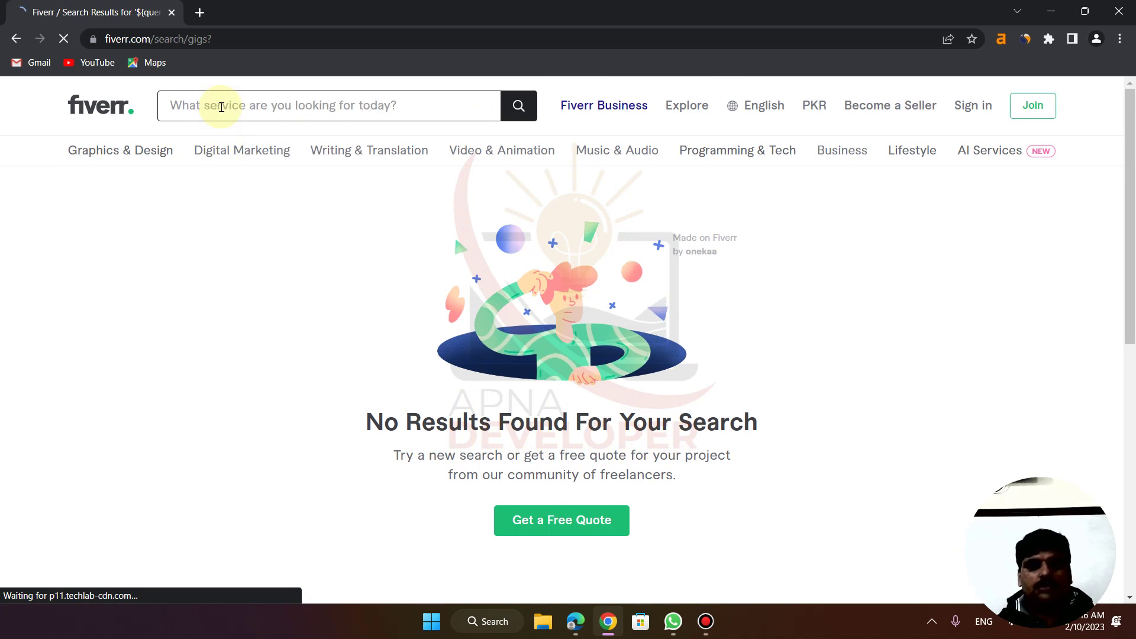
{"action": "type", "text": "CV IN"}
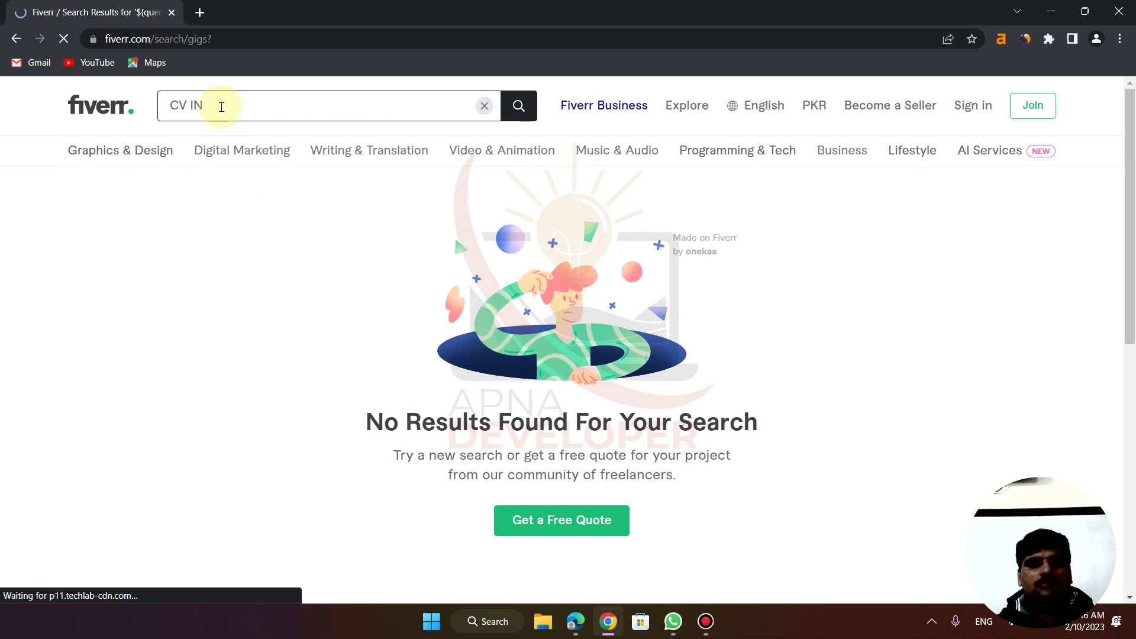
{"action": "key", "text": "BackSpace"}
{"action": "key", "text": "BackSpace"}
{"action": "key", "text": "BackSpace"}
{"action": "type", "text": "in w"}
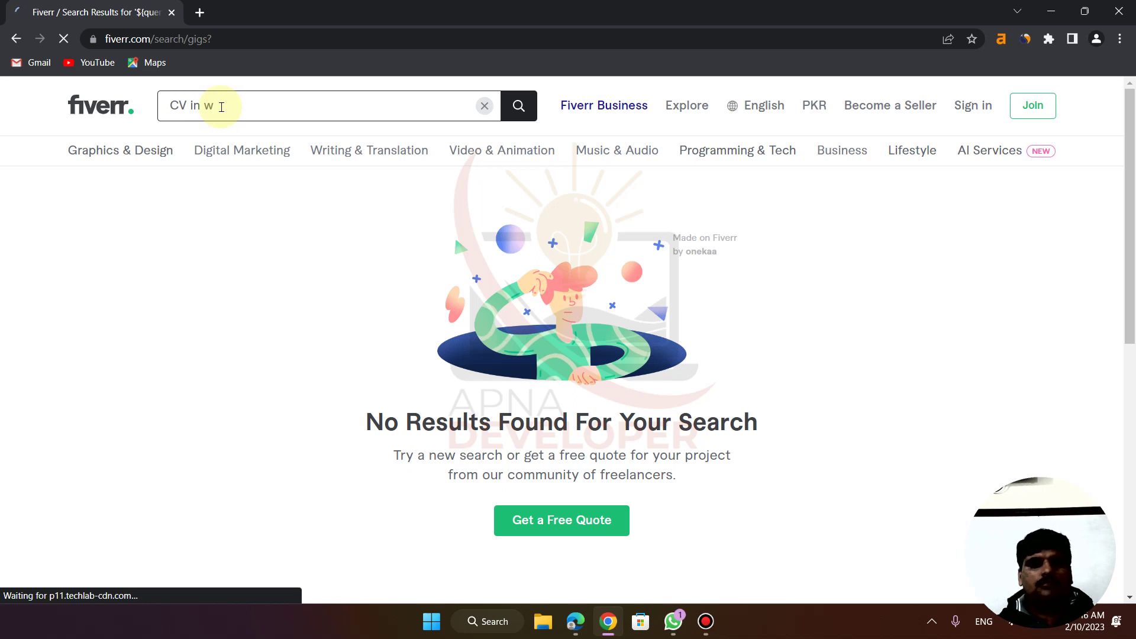
{"action": "key", "text": "BackSpace"}
{"action": "type", "text": "Word"}
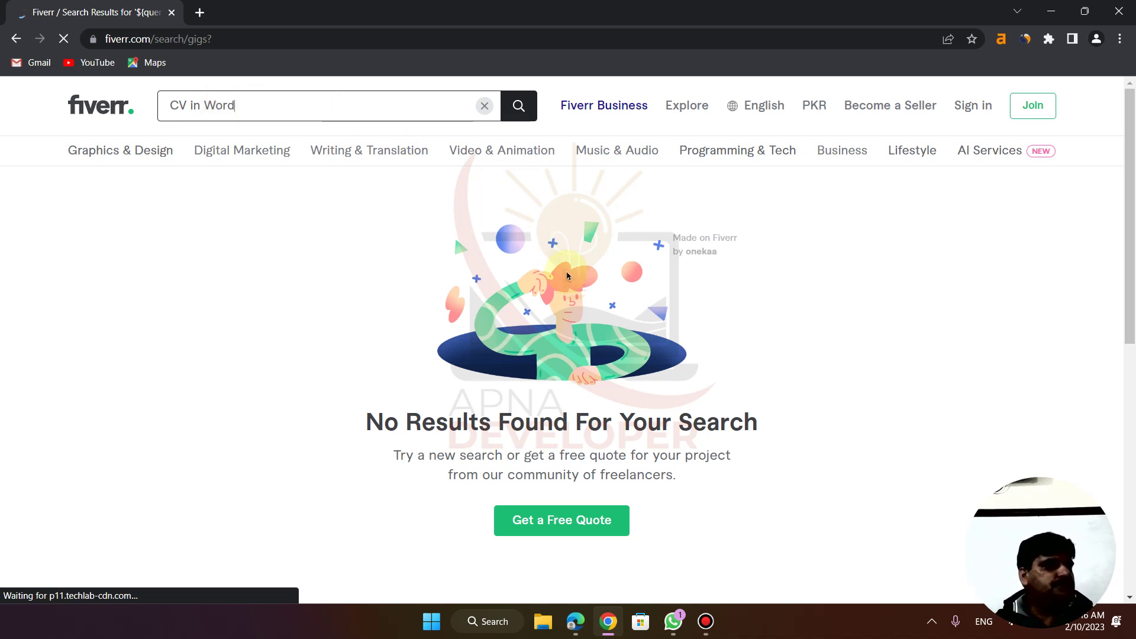
- Switch the Wi-Fi from PTCL-BB to the Infinix HOT 9 Play network, then return to Fiverr
{"action": "left_click", "coordinate": [1014, 626]}
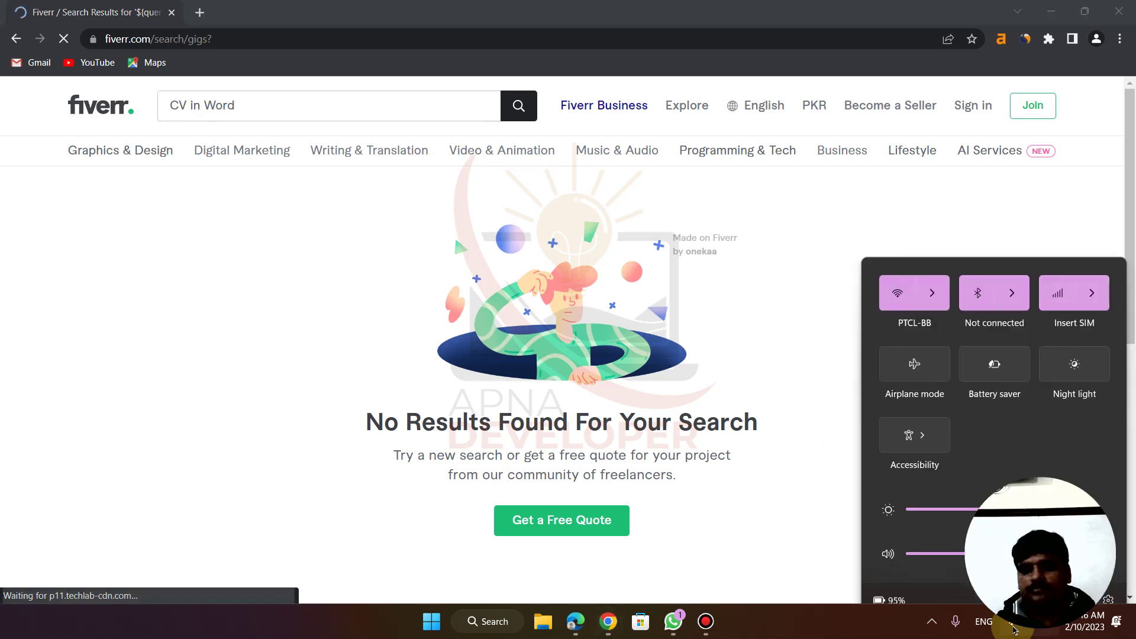
{"action": "left_click", "coordinate": [933, 292]}
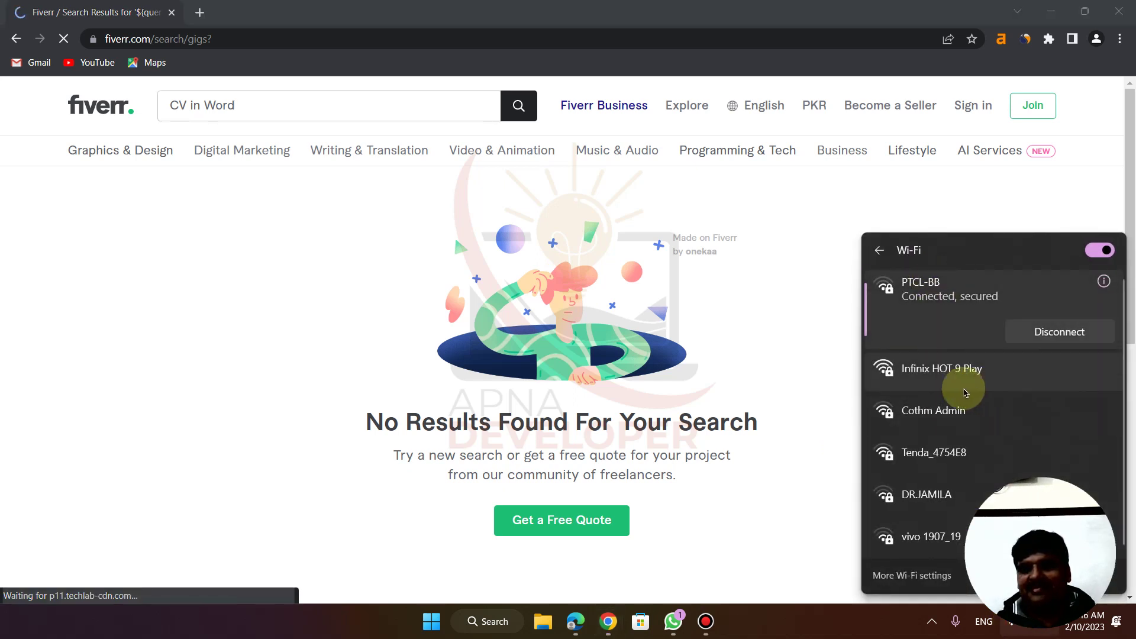
{"action": "left_click", "coordinate": [933, 370]}
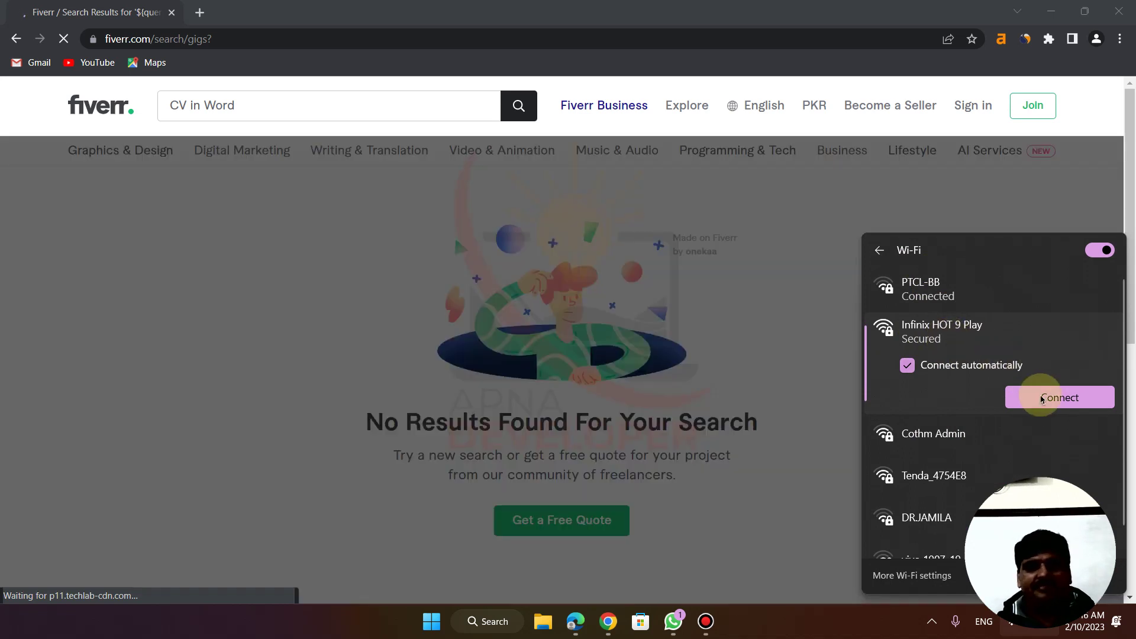
{"action": "left_click", "coordinate": [1060, 396]}
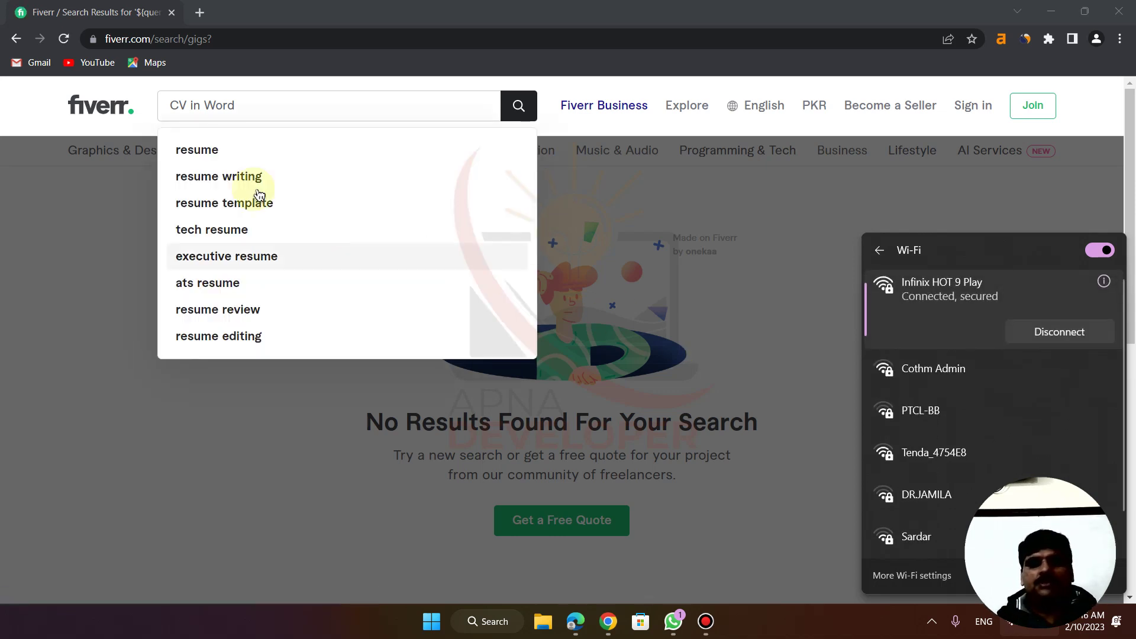
{"action": "left_click", "coordinate": [247, 111]}
- Run the 'CV in Word' search for 213 services, then select the word CV in the query
{"action": "key", "text": "Return"}
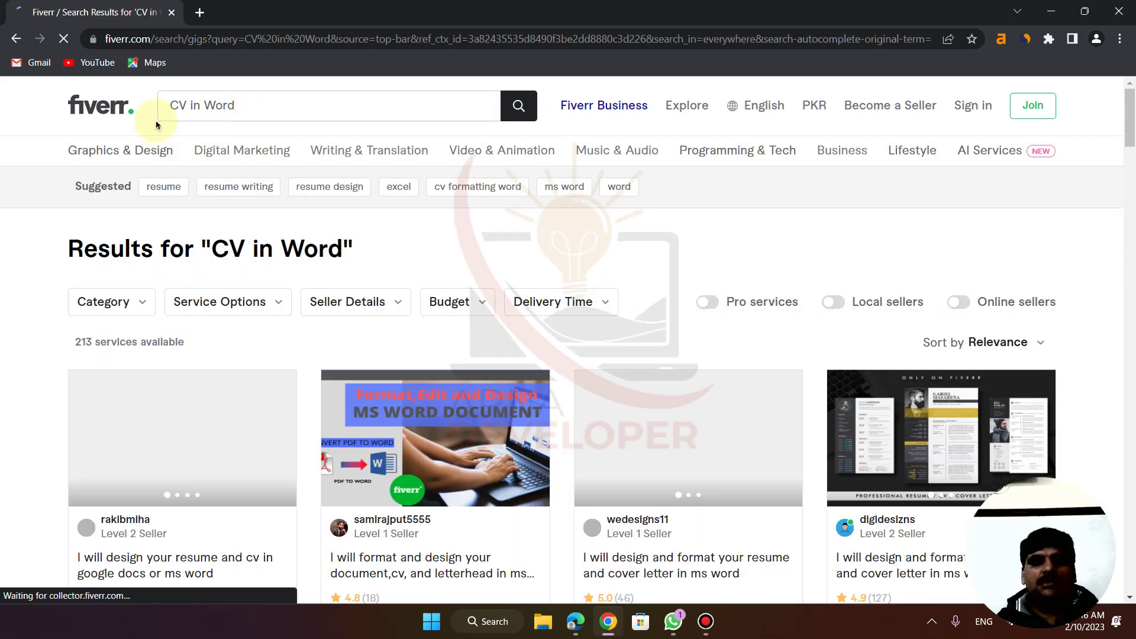
{"action": "left_click_drag", "start_coordinate": [173, 106], "coordinate": [255, 110]}
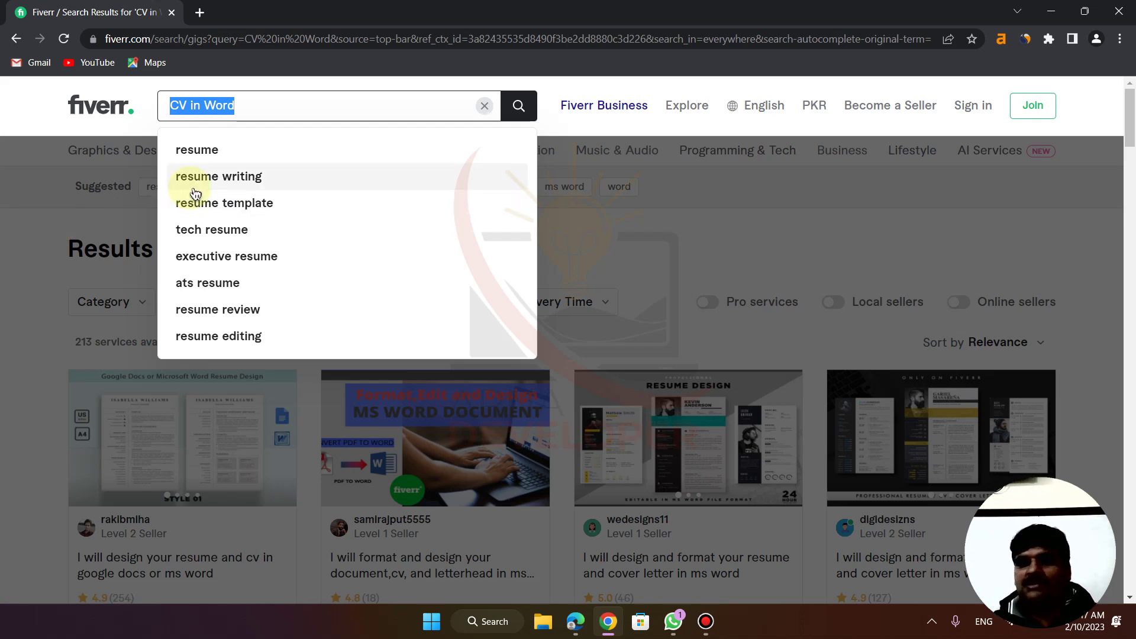
{"action": "left_click", "coordinate": [198, 106]}
{"action": "left_click_drag", "start_coordinate": [190, 107], "coordinate": [154, 113]}
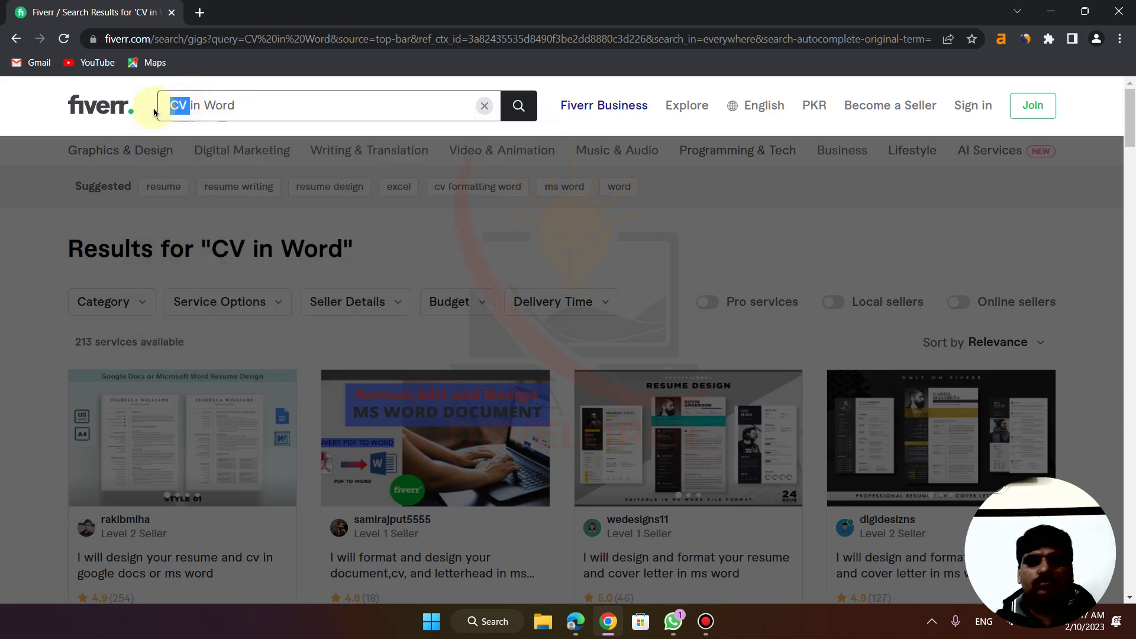
- Replace CV with 'resume', run the 'resume in Word' search, and select the query
{"action": "type", "text": "resume"}
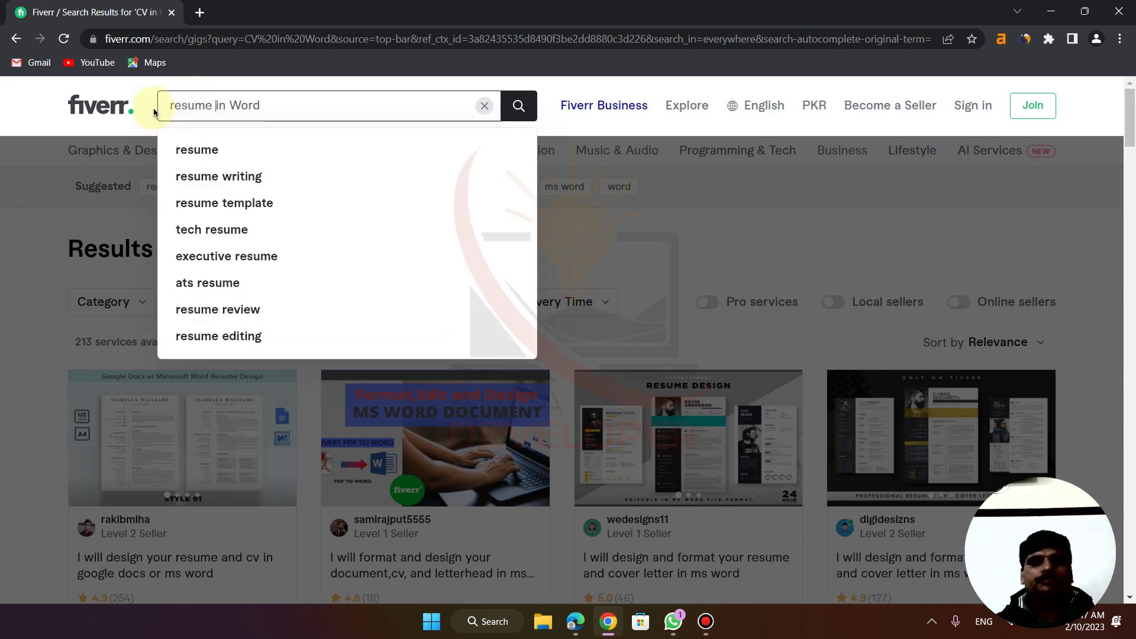
{"action": "key", "text": "Return"}
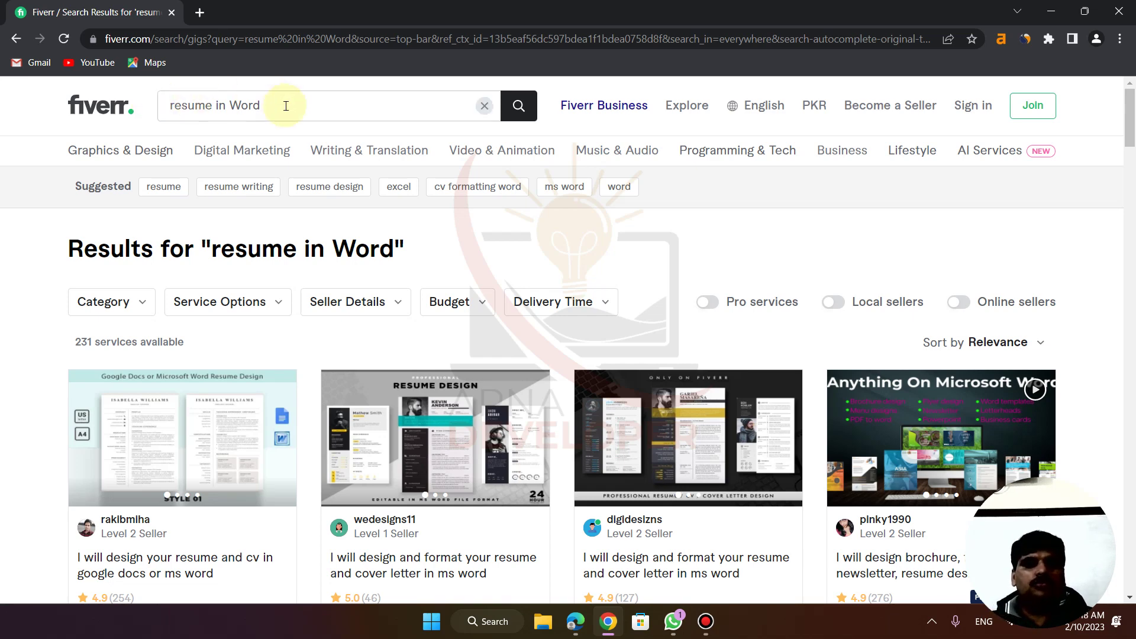
{"action": "left_click_drag", "start_coordinate": [284, 105], "coordinate": [148, 107]}
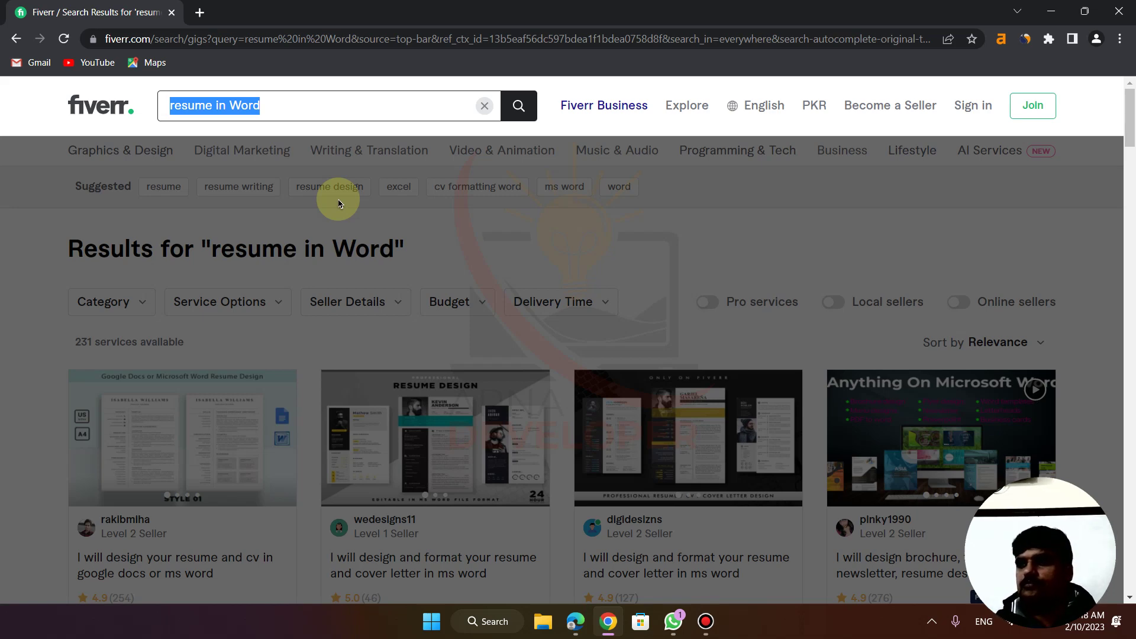
- Search for 'powerpoint video' (341 services), then reselect the whole query
{"action": "type", "text": "pow"}
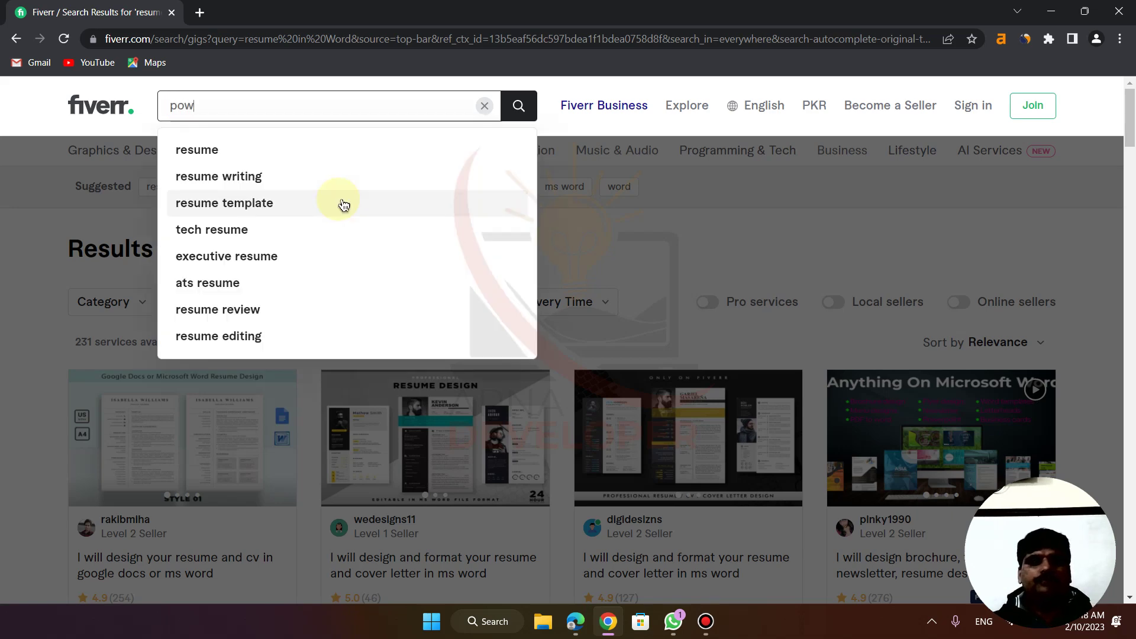
{"action": "type", "text": "erpi"}
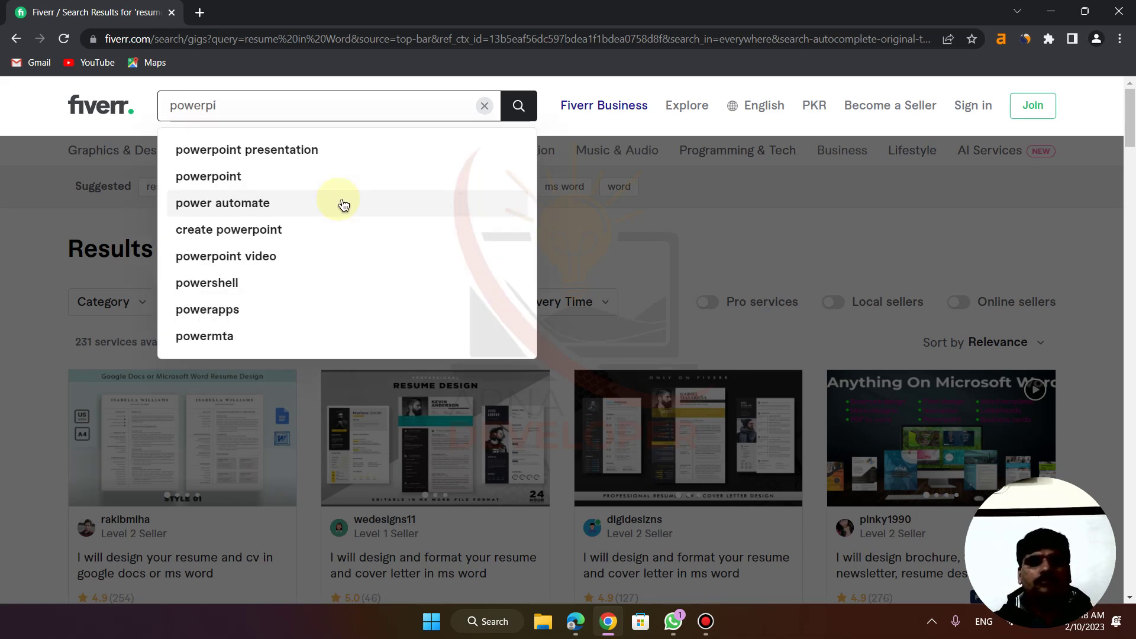
{"action": "key", "text": "BackSpace"}
{"action": "type", "text": "oint video"}
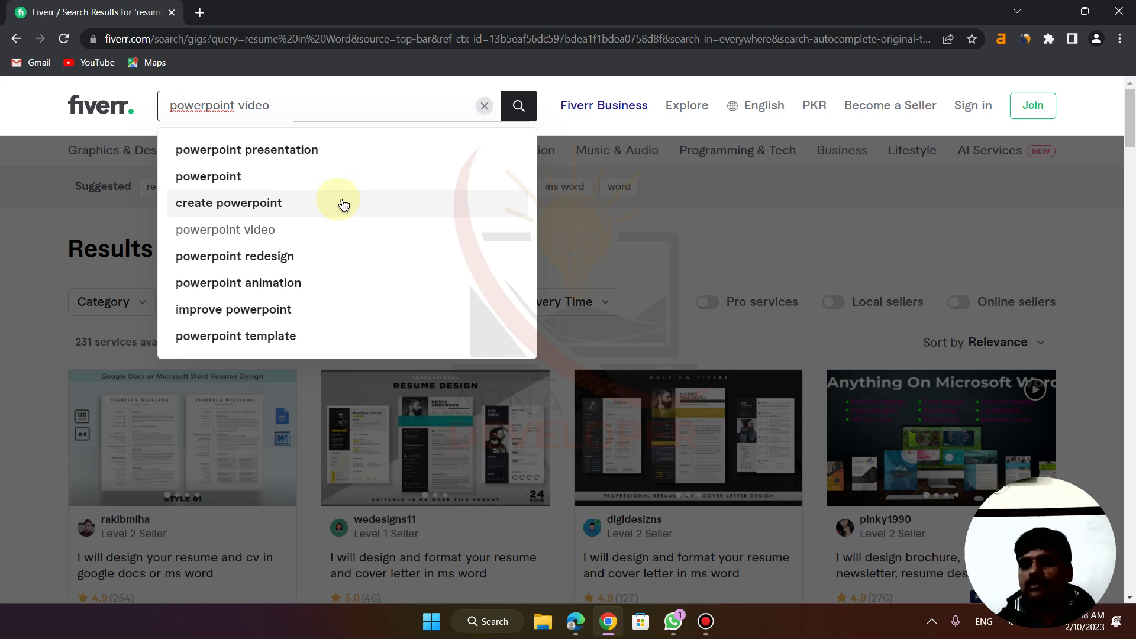
{"action": "key", "text": "Return"}
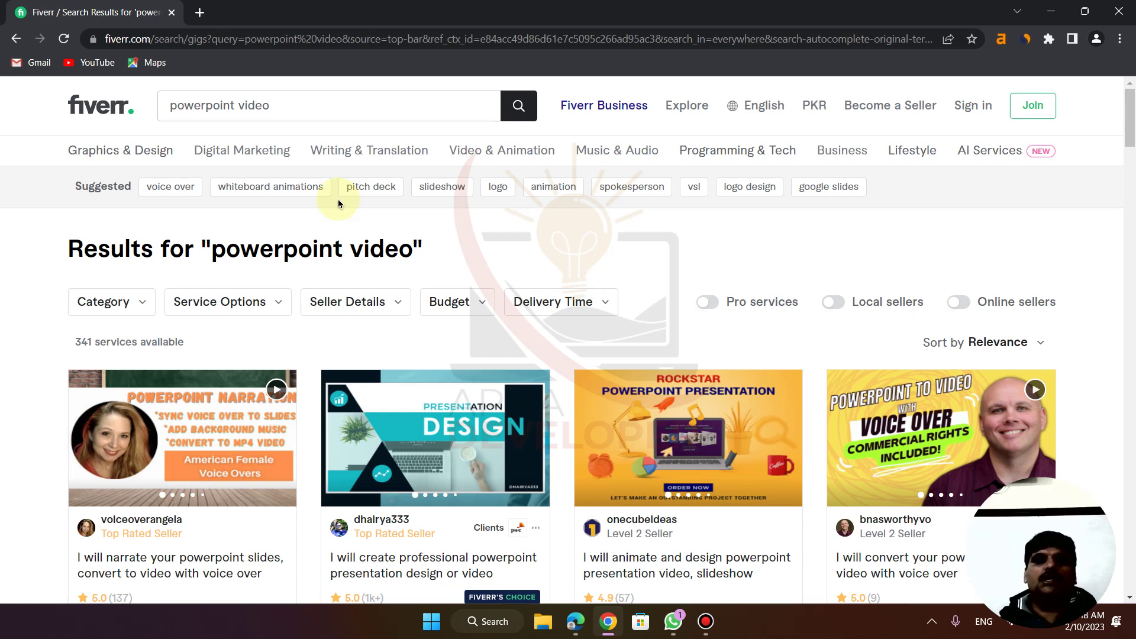
{"action": "left_click", "coordinate": [284, 106]}
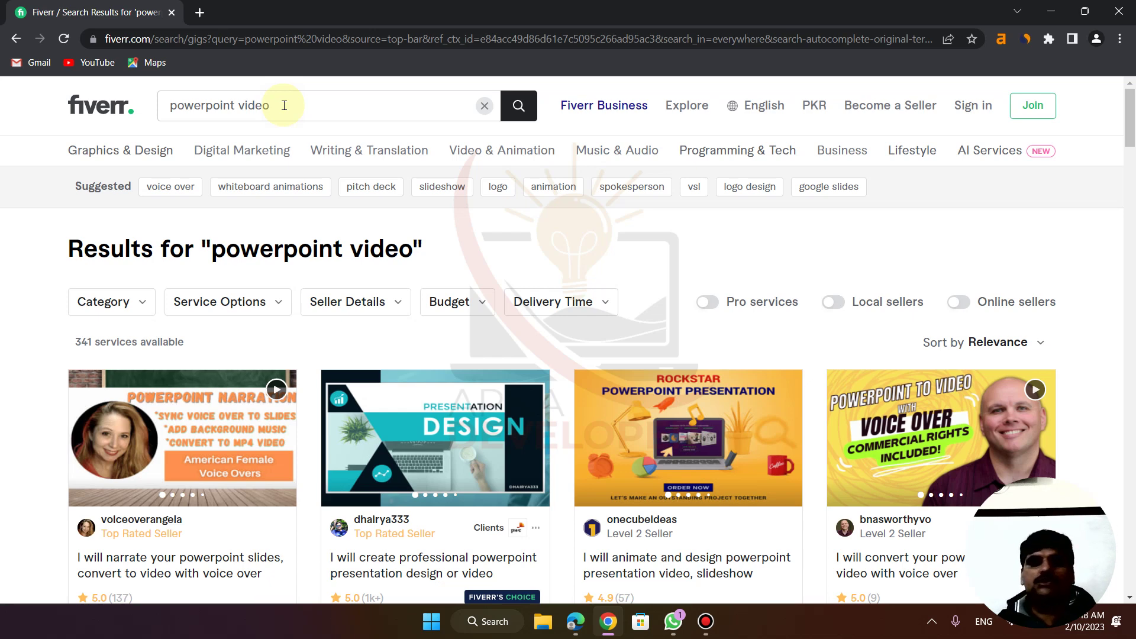
{"action": "triple_click", "coordinate": [284, 105]}
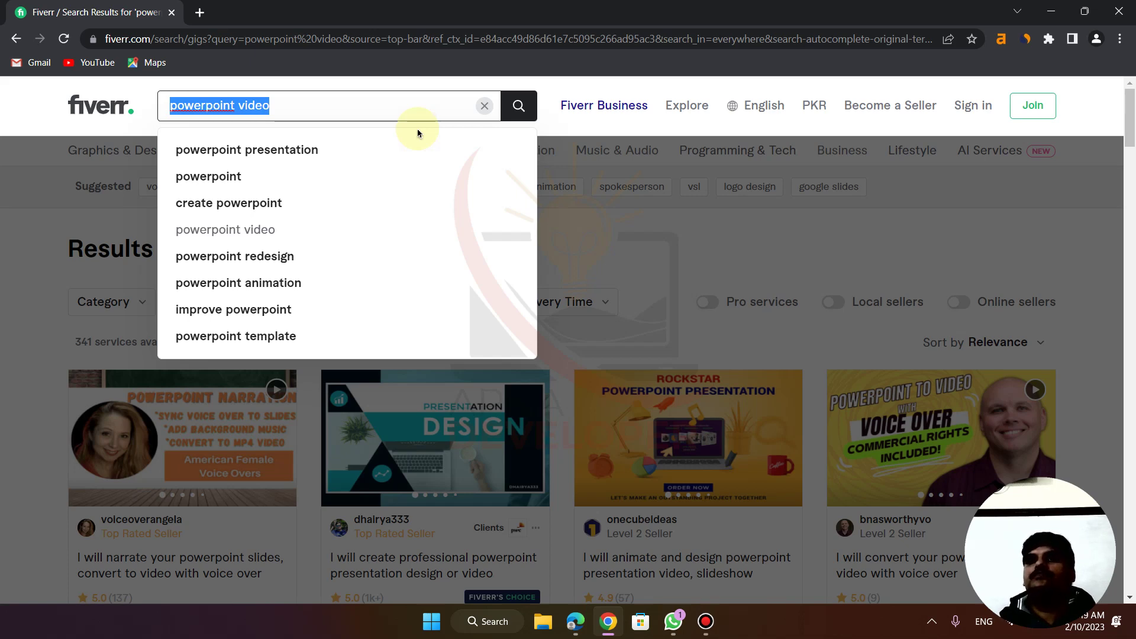
- Search for 'remove background', fixing the misspelled 'backgroud', then select the query
{"action": "type", "text": "re"}
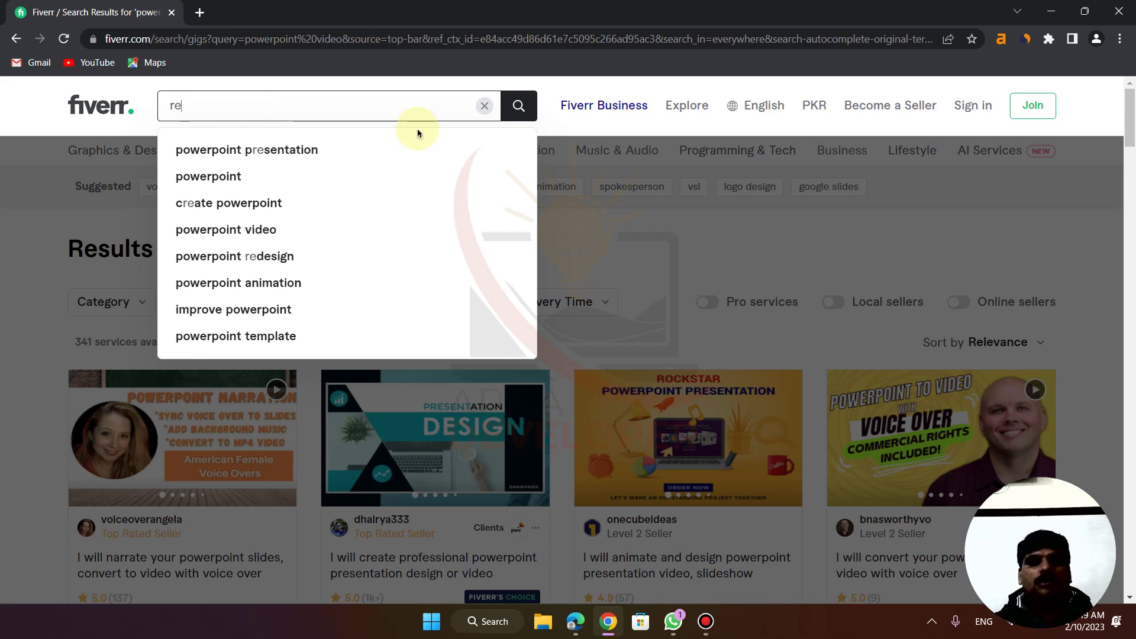
{"action": "type", "text": "move backg"}
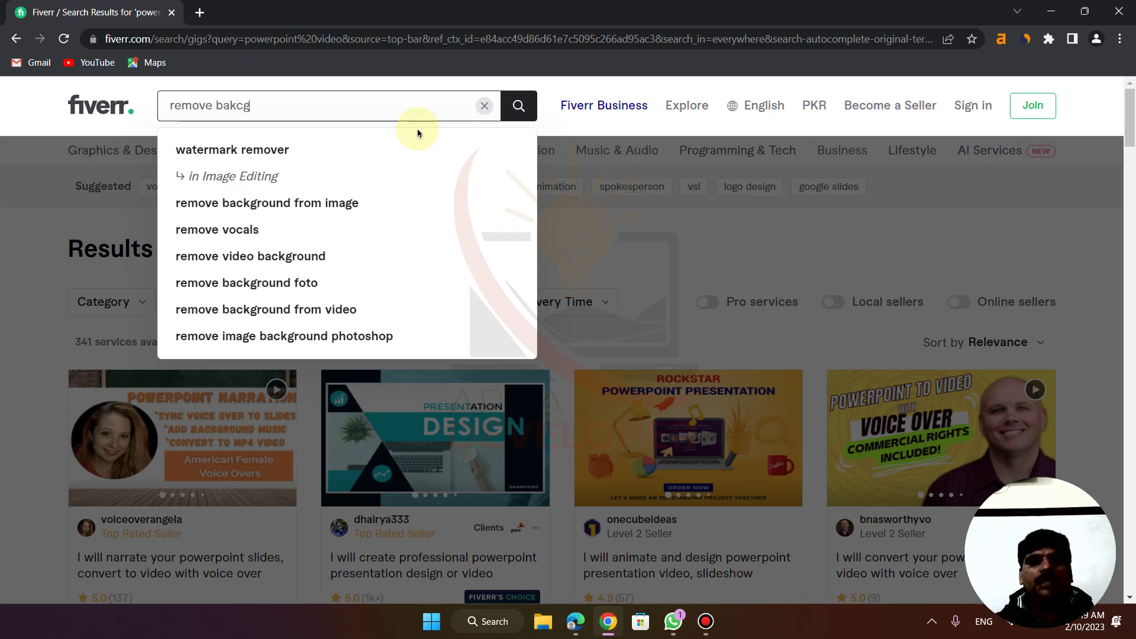
{"action": "key", "text": "BackSpace"}
{"action": "key", "text": "BackSpace"}
{"action": "type", "text": "kgroud"}
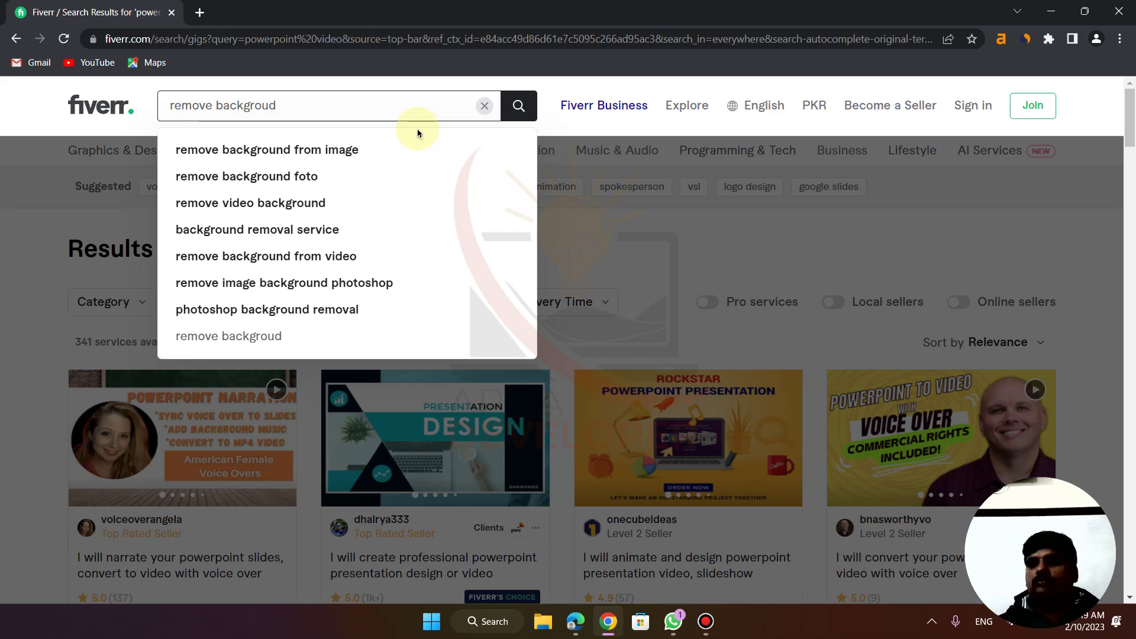
{"action": "key", "text": "Return"}
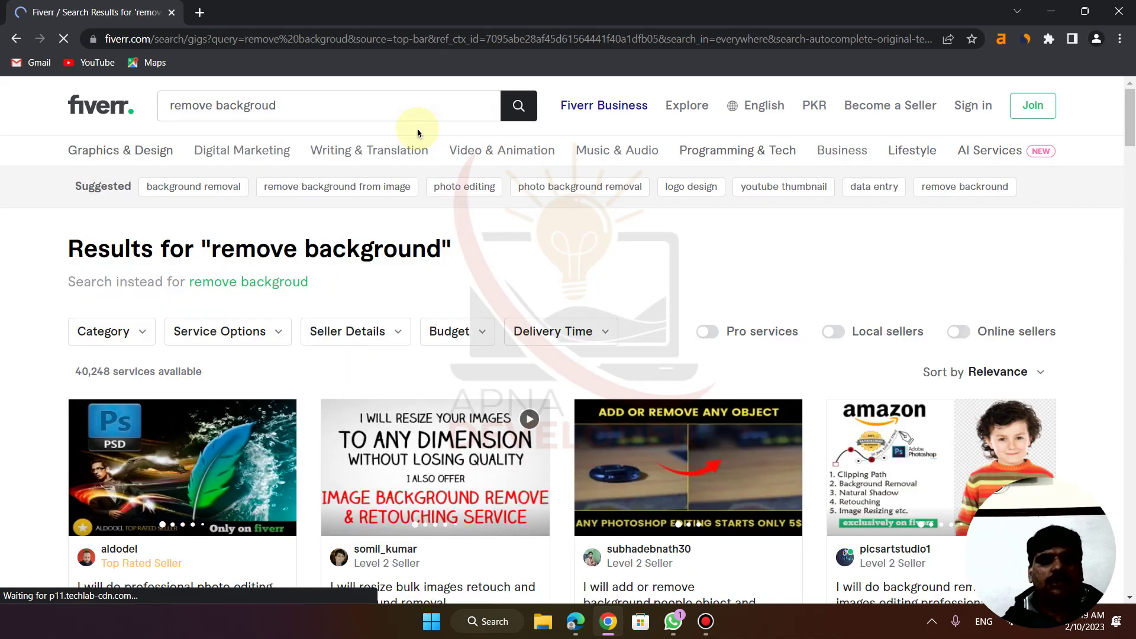
{"action": "left_click", "coordinate": [262, 105]}
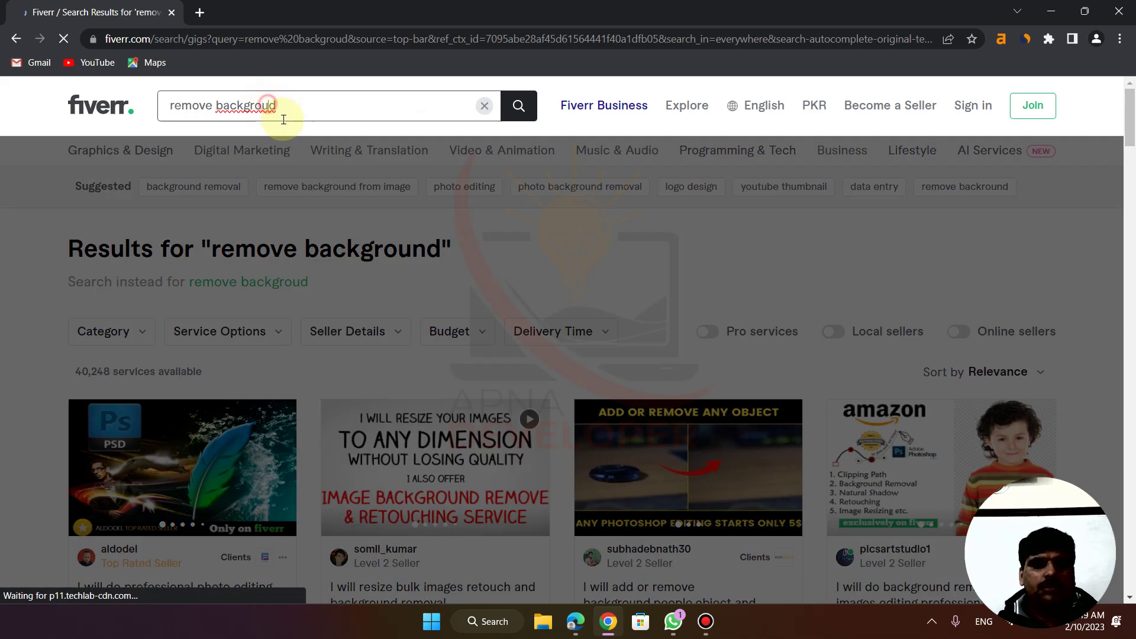
{"action": "type", "text": "n"}
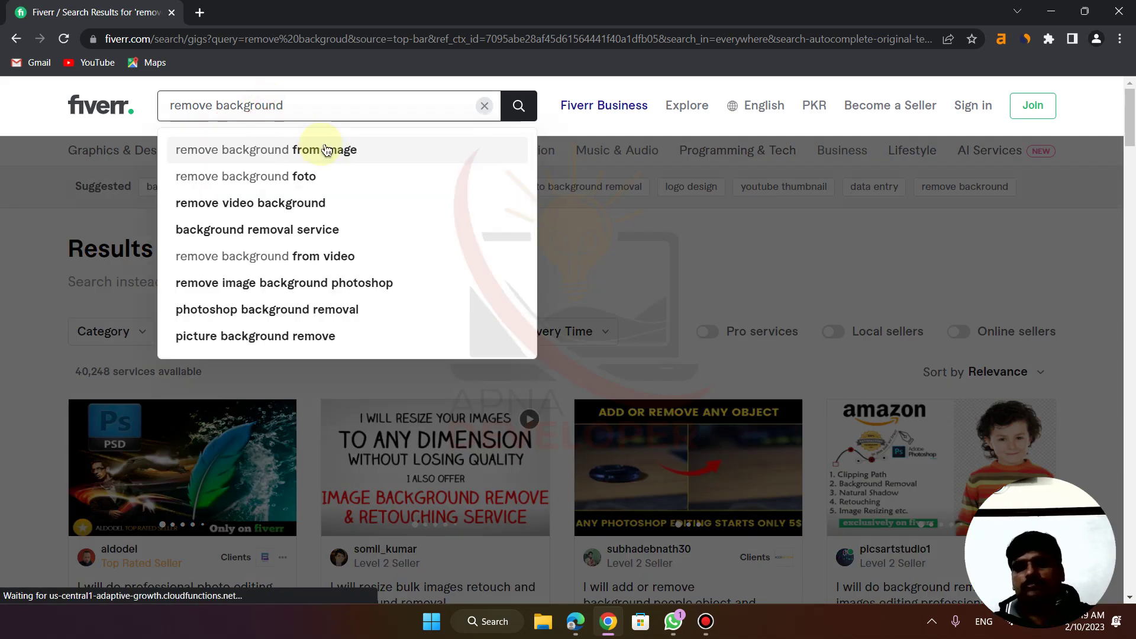
{"action": "key", "text": "Return"}
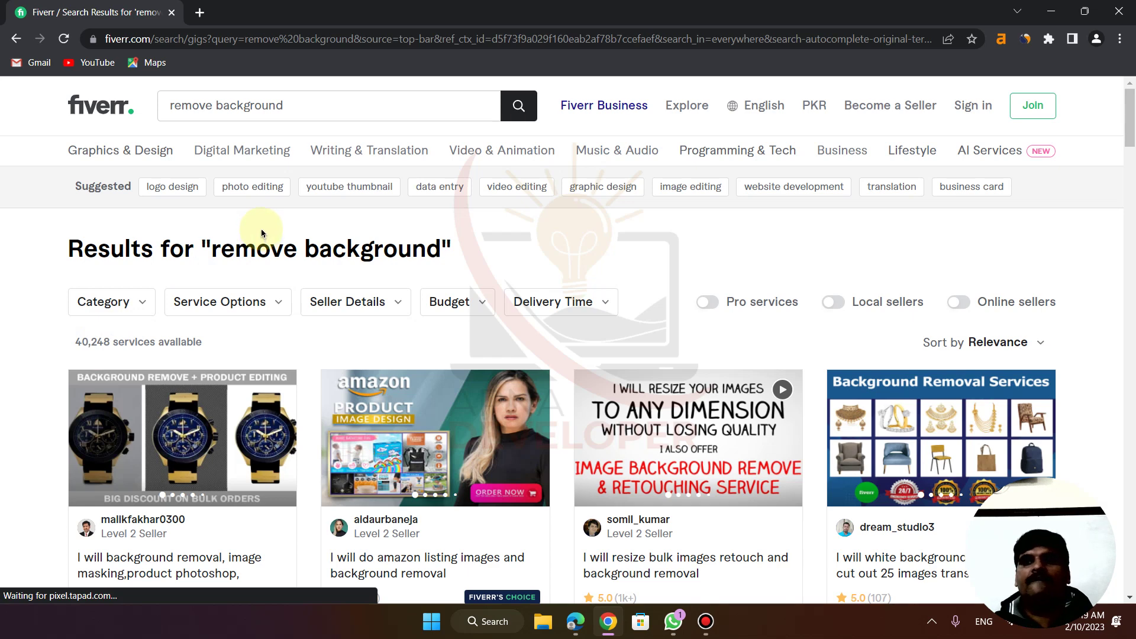
{"action": "mouse_move", "coordinate": [320, 155]}
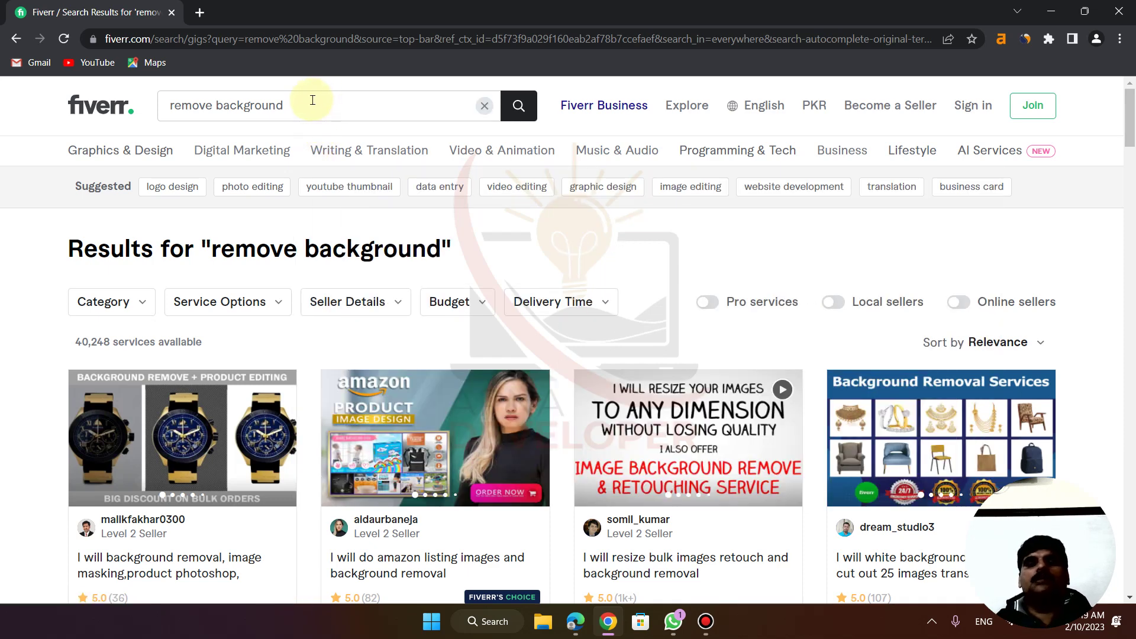
{"action": "left_click_drag", "start_coordinate": [313, 100], "coordinate": [147, 110]}
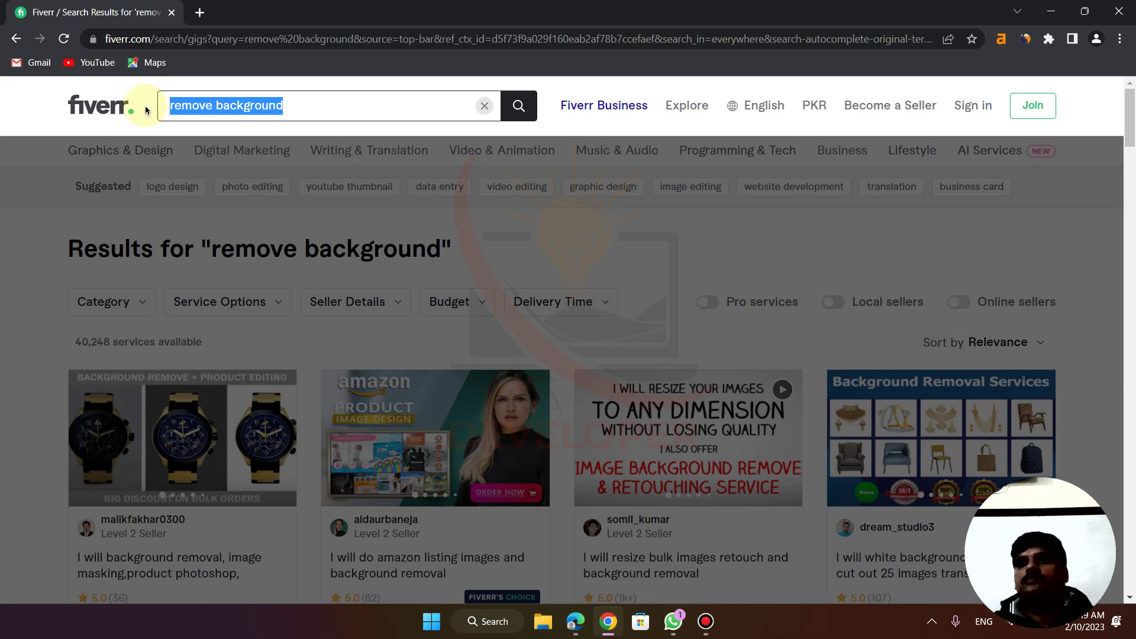
- Search for 'white background', correcting the misspelling, to list 2,760 services
{"action": "type", "text": "w"}
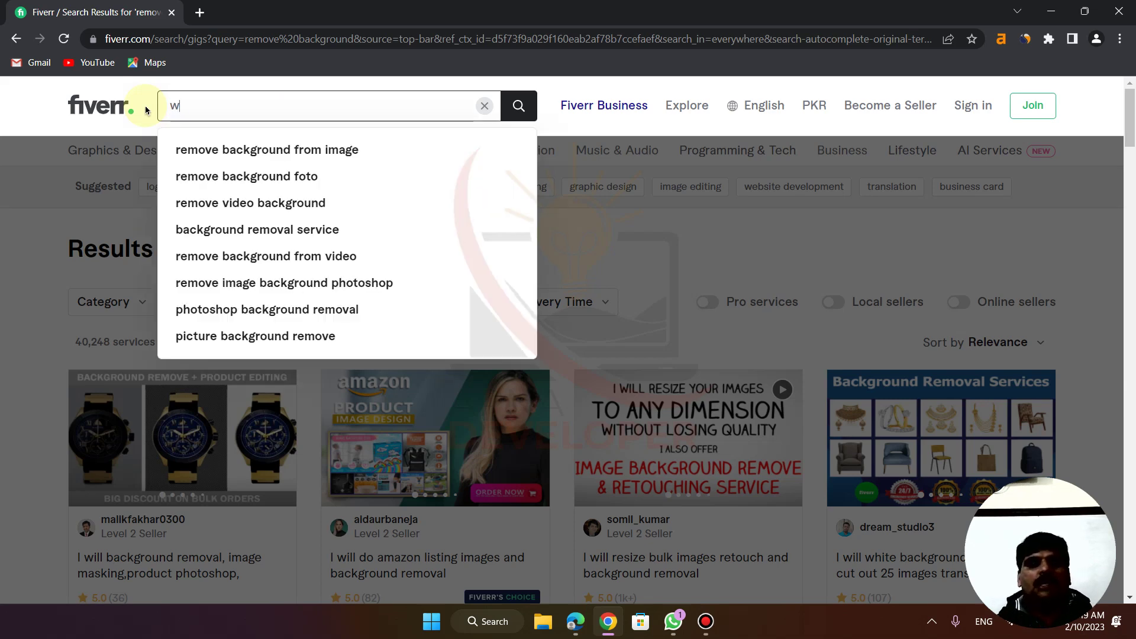
{"action": "type", "text": "hite backgou"}
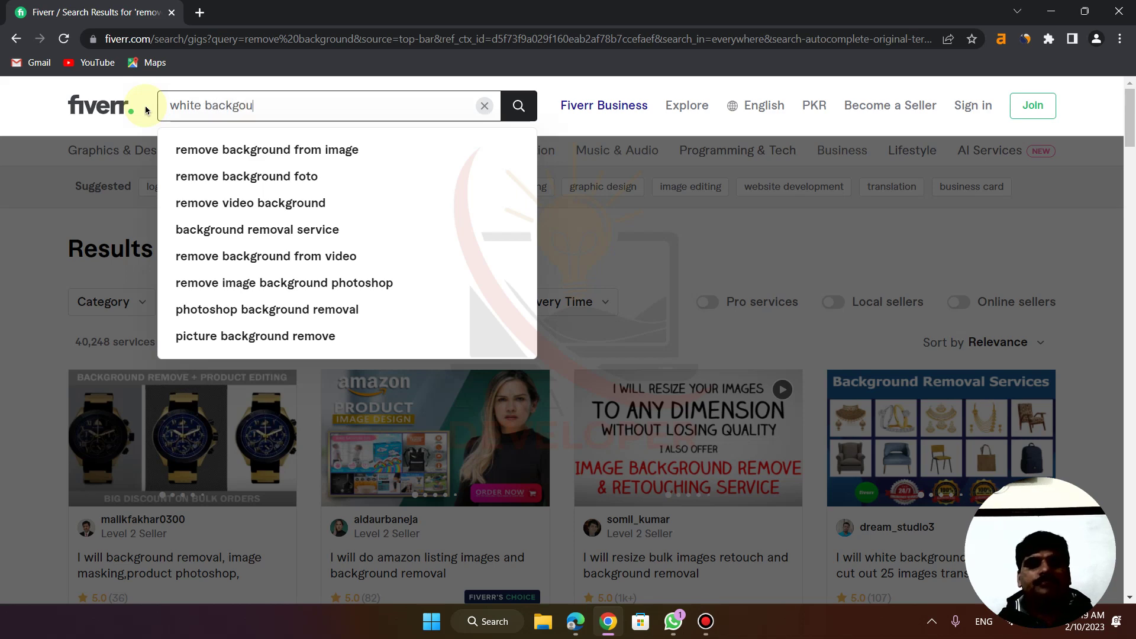
{"action": "type", "text": "nd"}
{"action": "key", "text": "BackSpace"}
{"action": "key", "text": "BackSpace"}
{"action": "key", "text": "BackSpace"}
{"action": "key", "text": "BackSpace"}
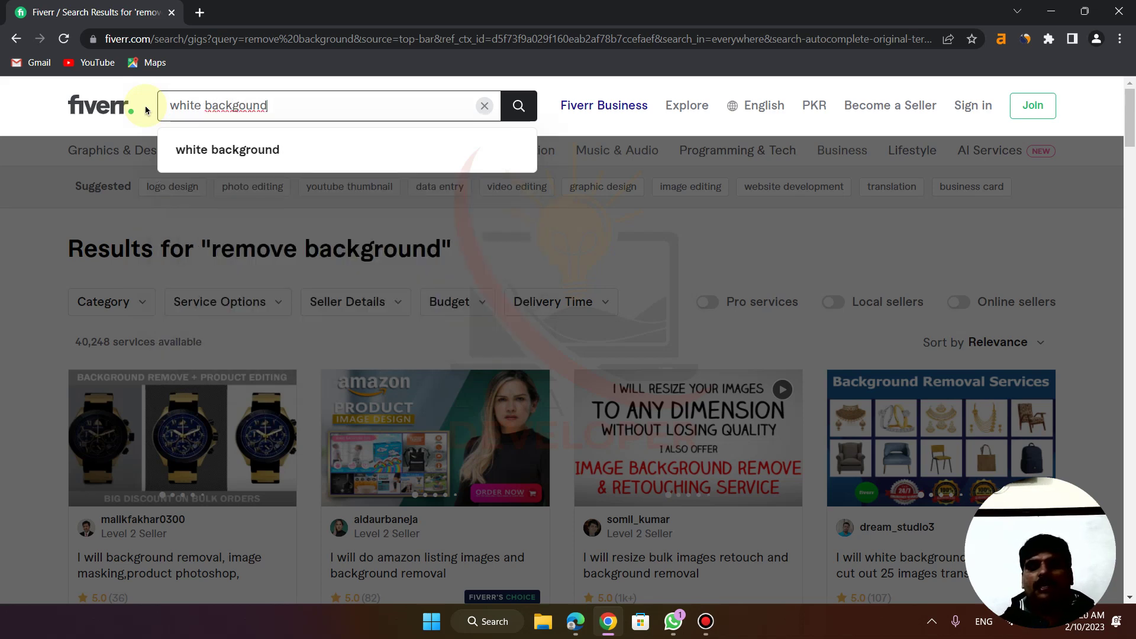
{"action": "type", "text": "round"}
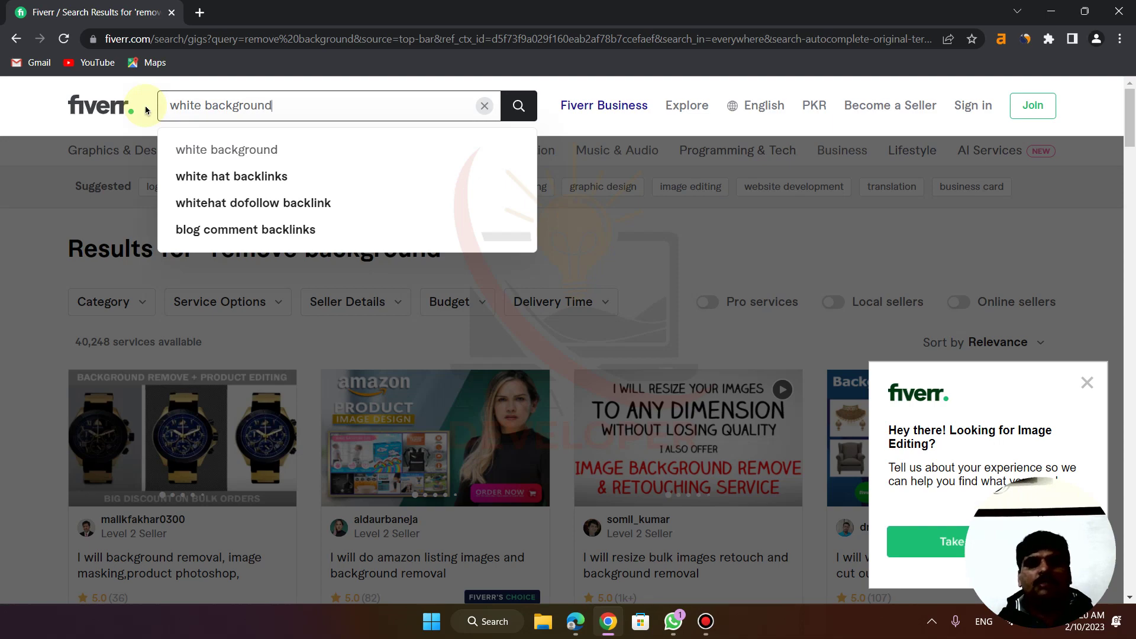
{"action": "key", "text": "Return"}
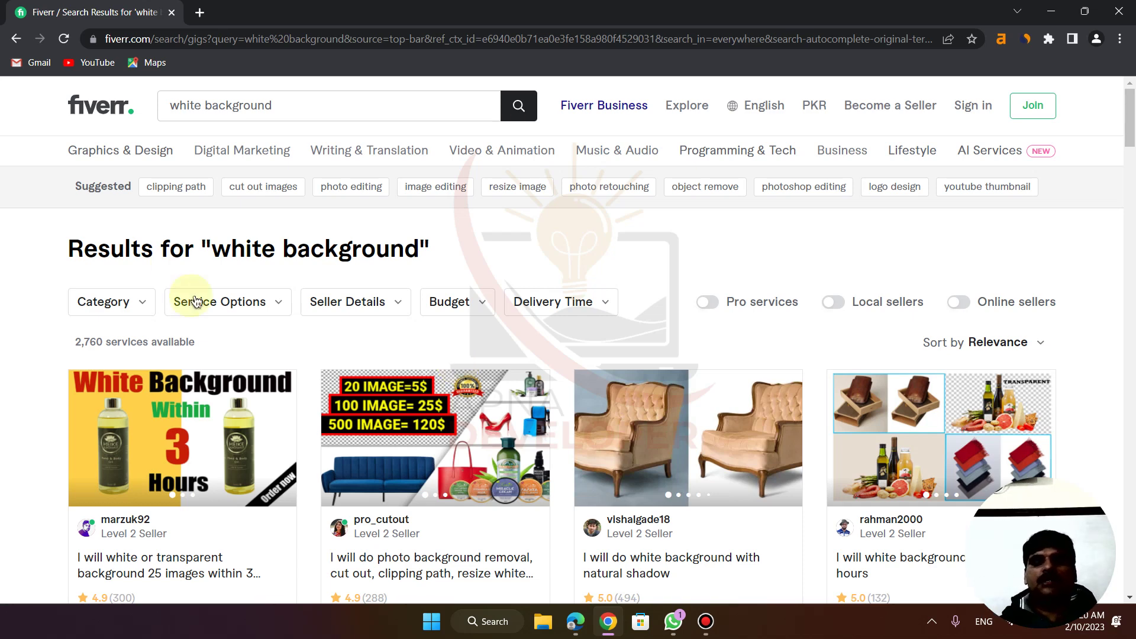
- Reselect the 'white background' query text so it can be replaced
{"action": "left_click", "coordinate": [307, 106]}
{"action": "left_click_drag", "start_coordinate": [307, 107], "coordinate": [169, 105]}
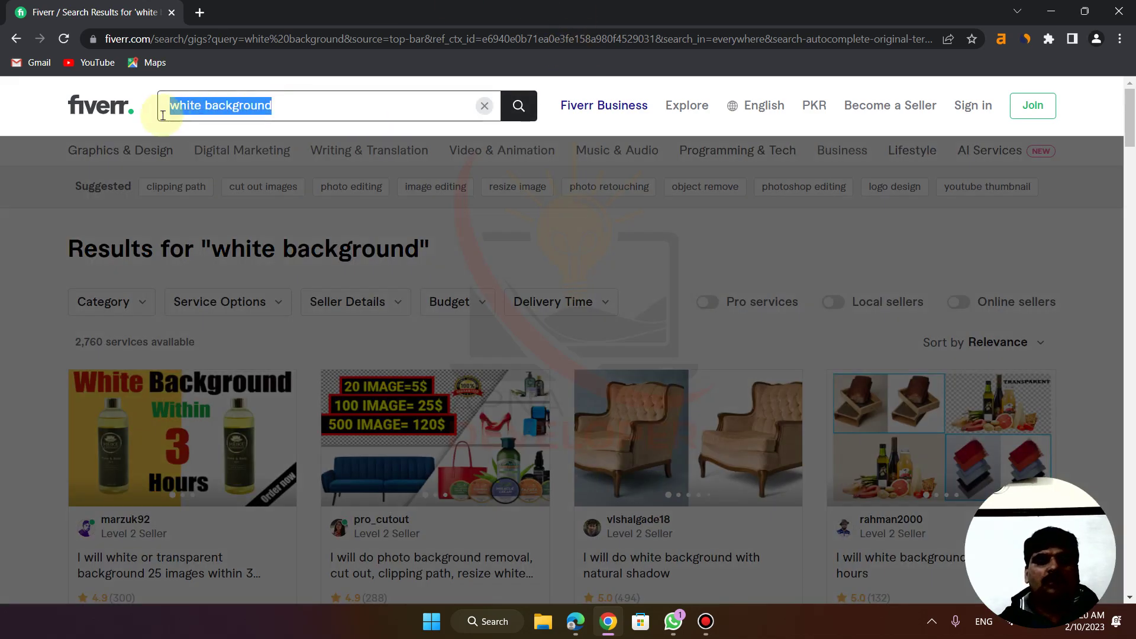
{"action": "left_click", "coordinate": [52, 147]}
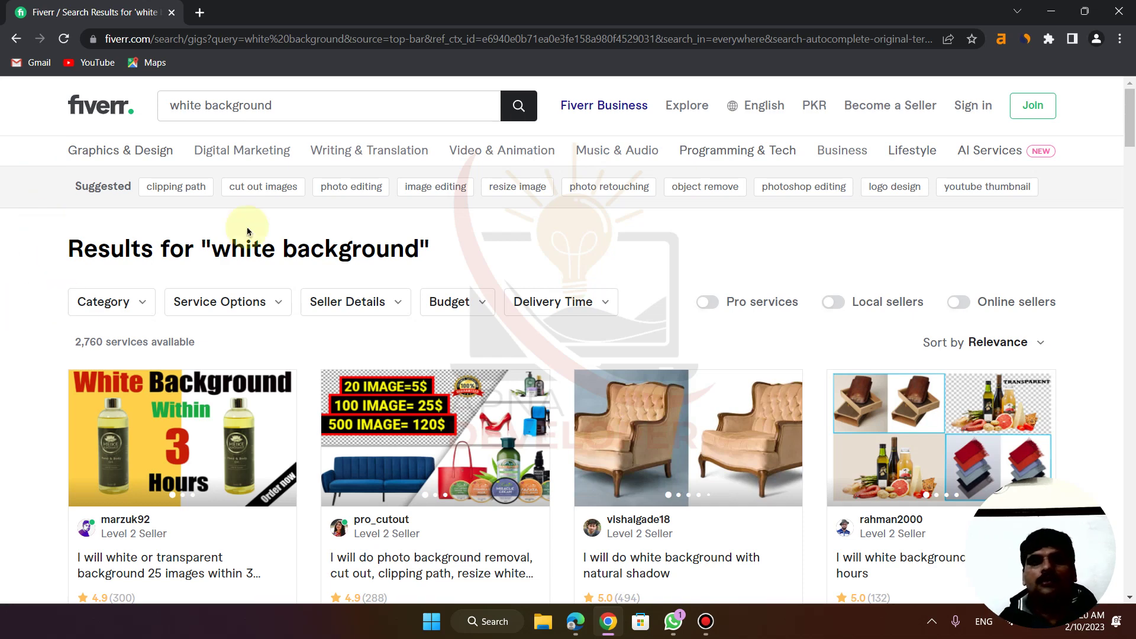
{"action": "left_click", "coordinate": [304, 104]}
{"action": "triple_click", "coordinate": [205, 108]}
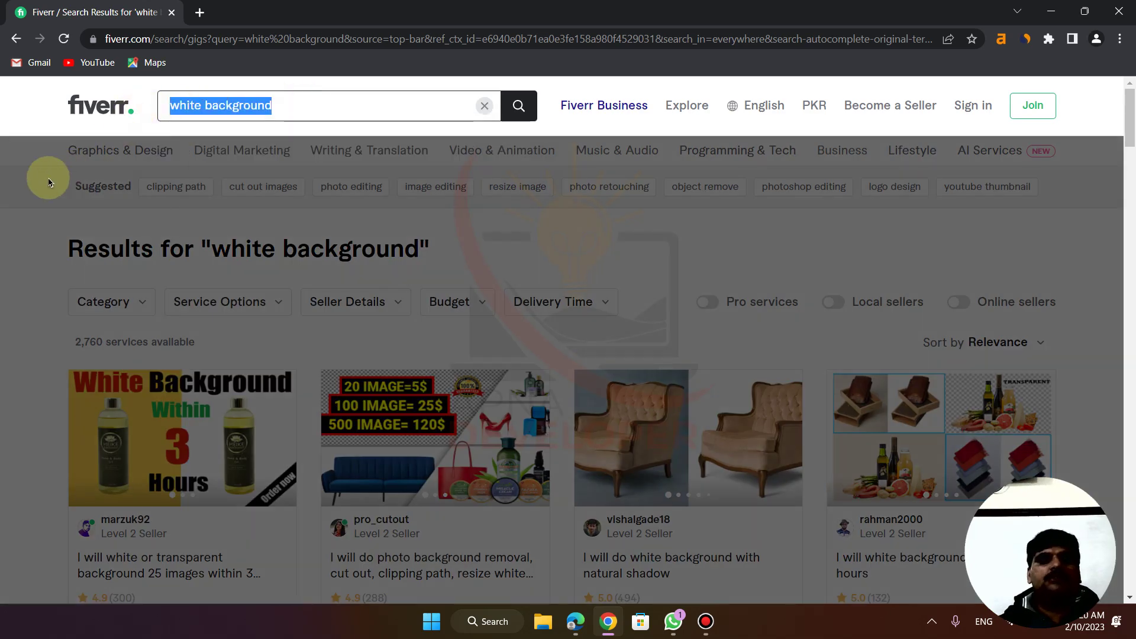
{"action": "left_click", "coordinate": [44, 180]}
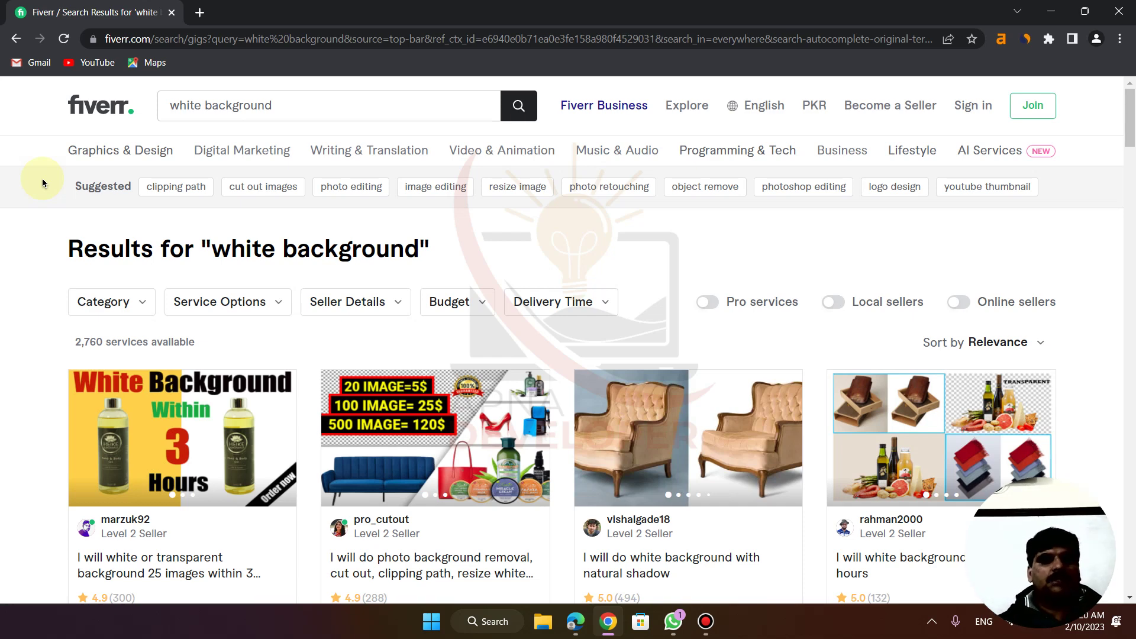
{"action": "left_click_drag", "start_coordinate": [297, 107], "coordinate": [148, 113]}
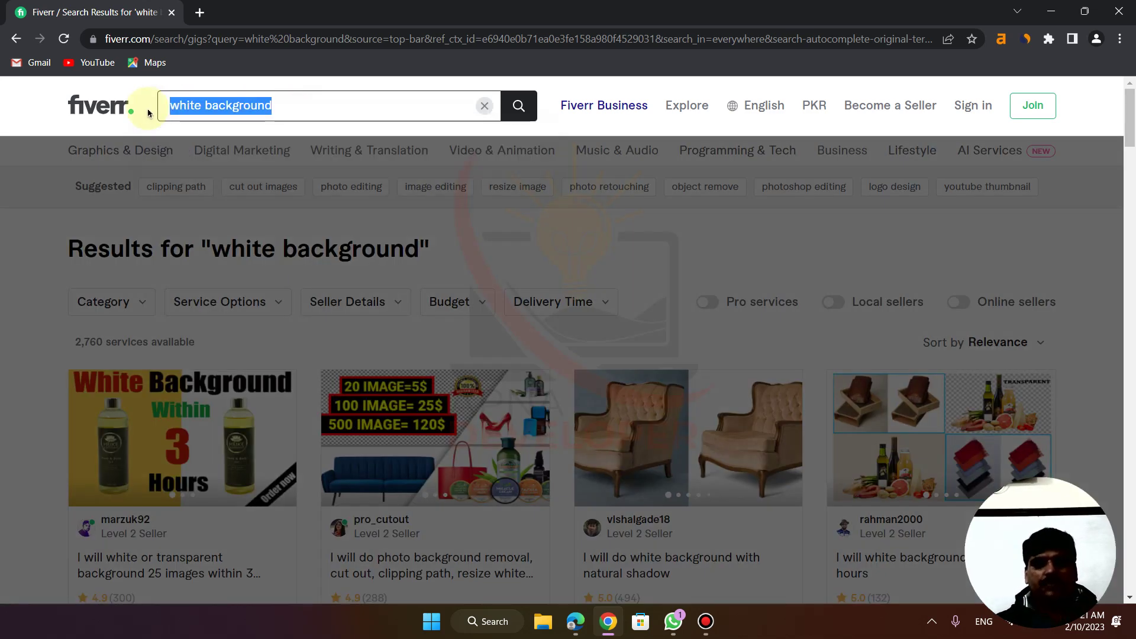
- Search 'bootstrap framework', scroll the 17 results, and close the web programming help popup
{"action": "type", "text": "bootstra"}
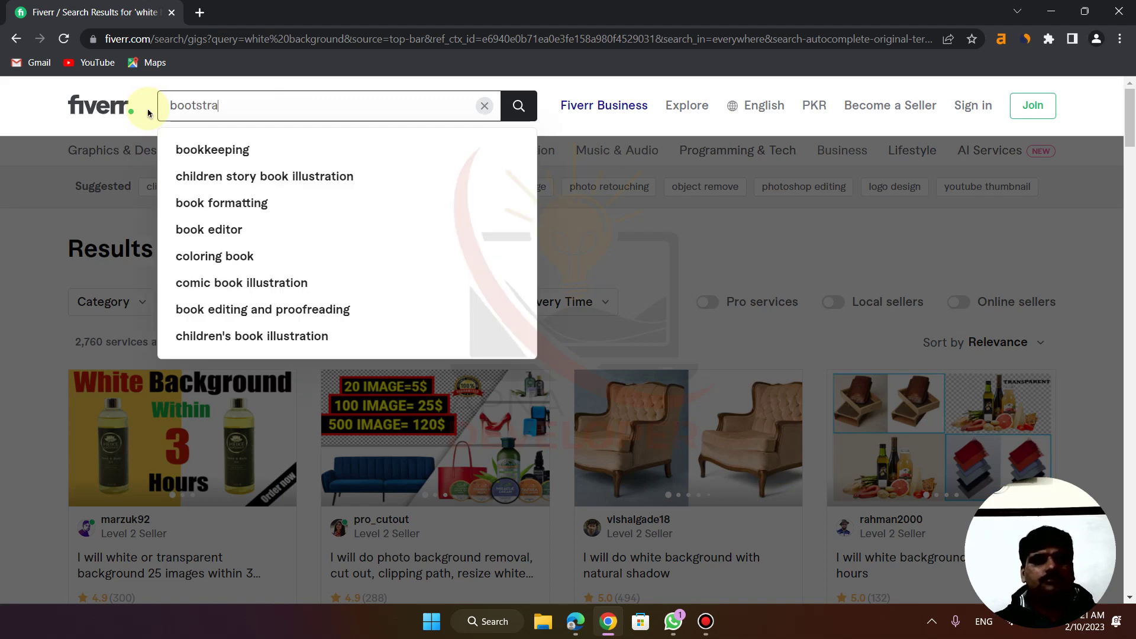
{"action": "type", "text": "p framew"}
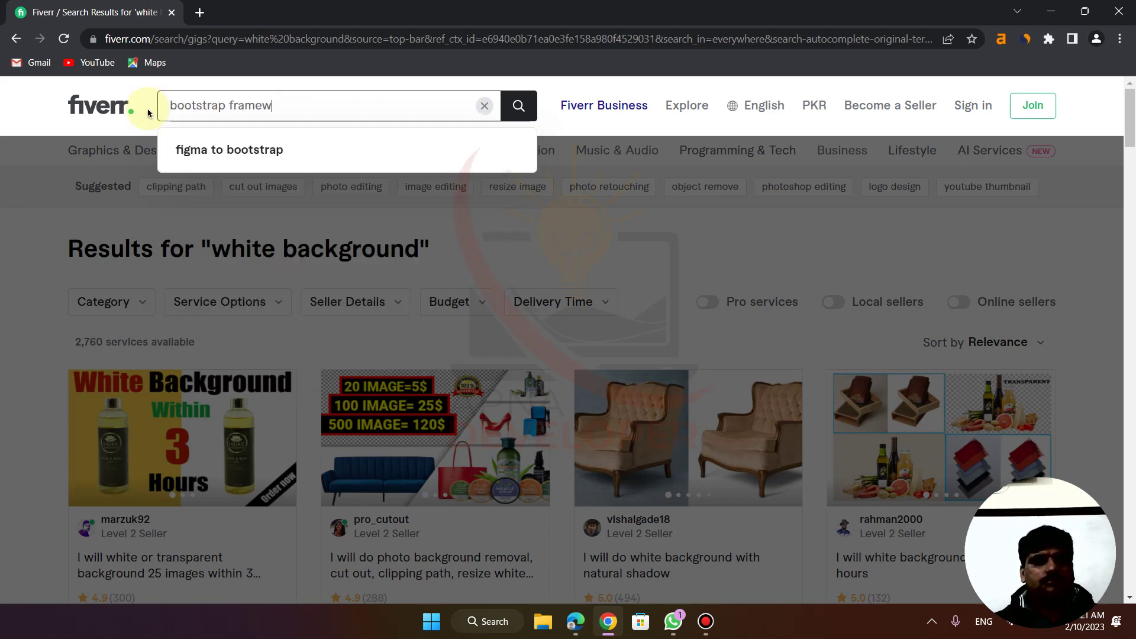
{"action": "type", "text": "ork"}
{"action": "key", "text": "Return"}
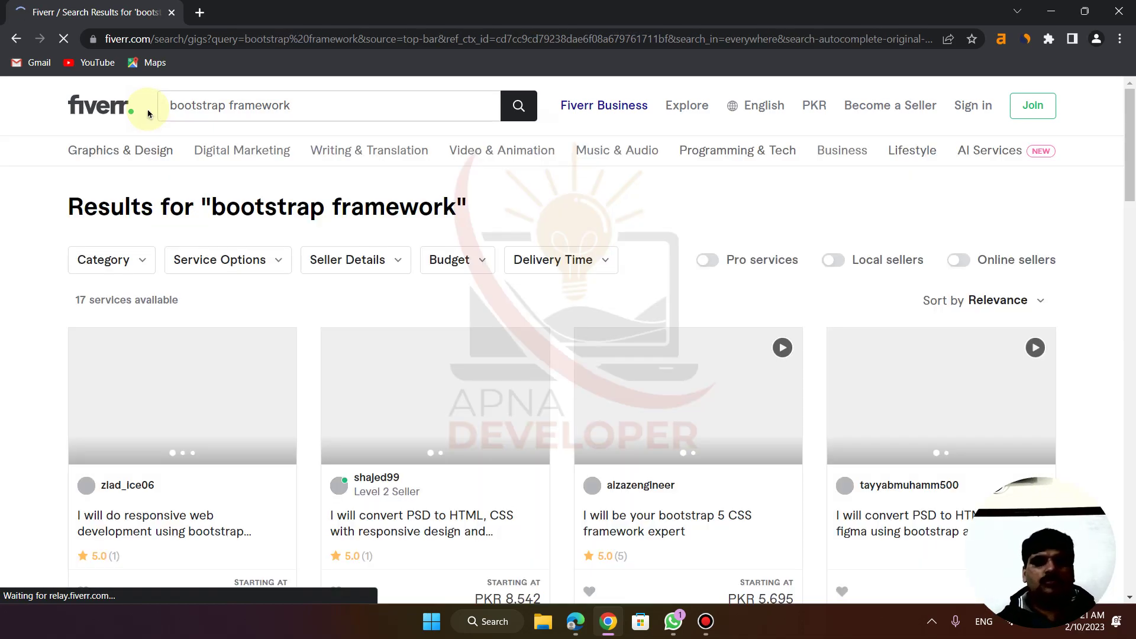
{"action": "scroll", "coordinate": [150, 274], "scroll_direction": "down", "scroll_amount": 2}
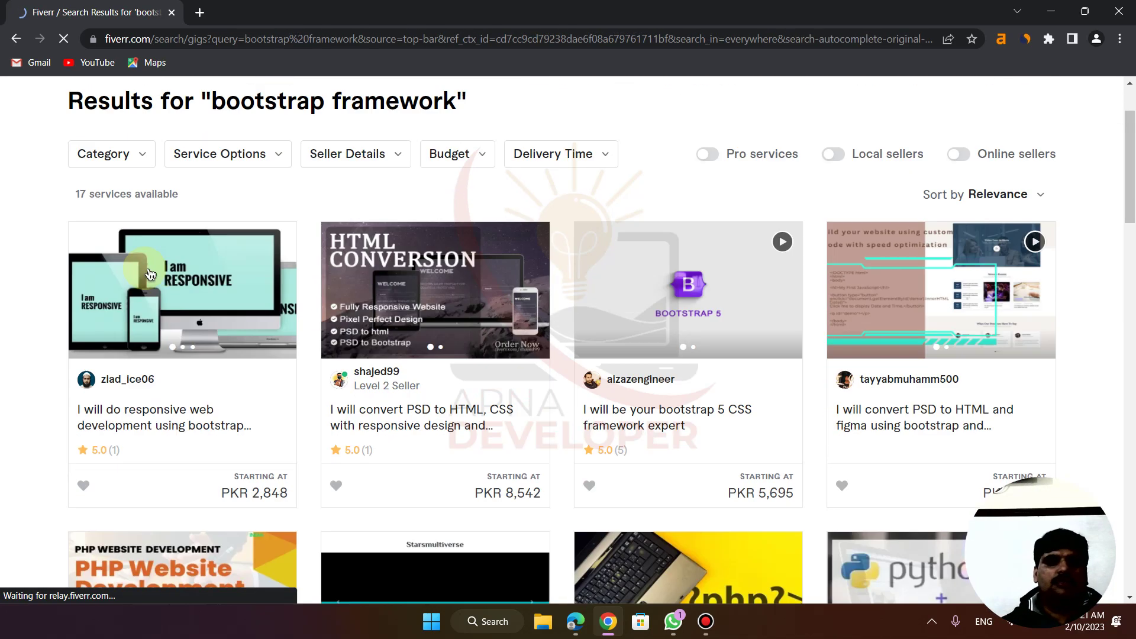
{"action": "scroll", "coordinate": [8, 270], "scroll_direction": "down", "scroll_amount": 3}
{"action": "scroll", "coordinate": [1, 274], "scroll_direction": "up", "scroll_amount": 7}
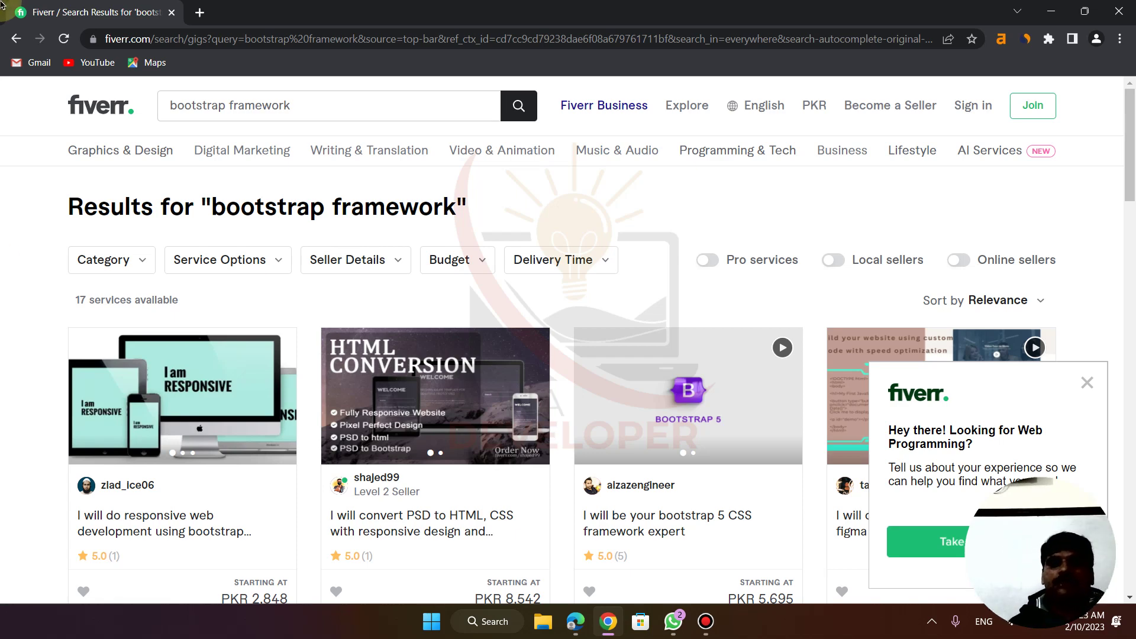
{"action": "left_click", "coordinate": [1088, 383]}
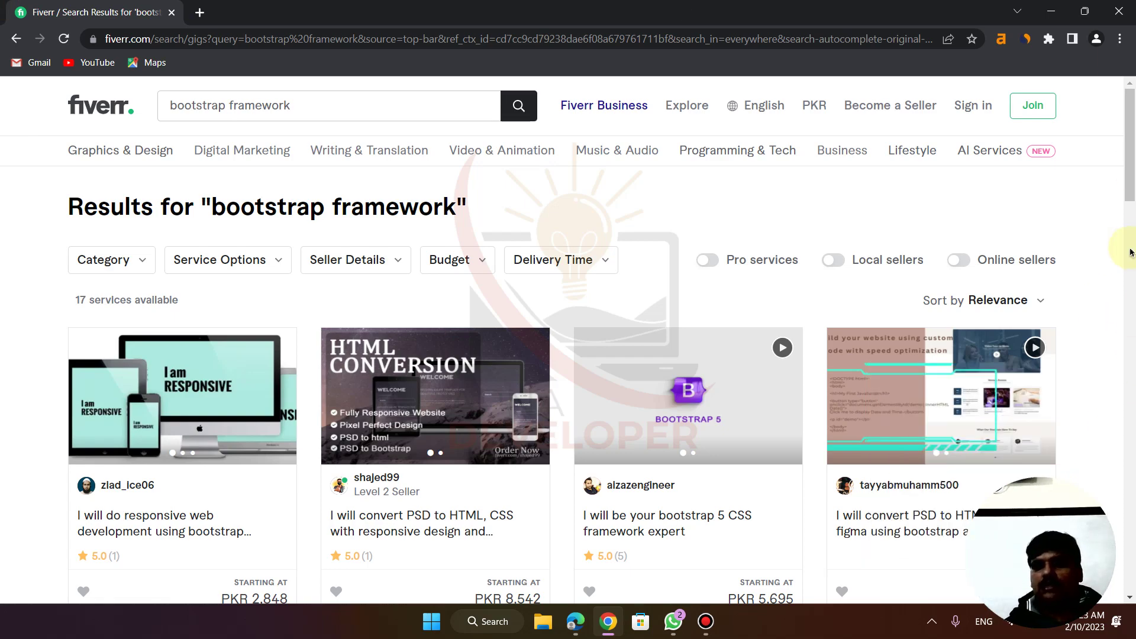
{"action": "left_click_drag", "start_coordinate": [1130, 178], "coordinate": [1130, 138]}
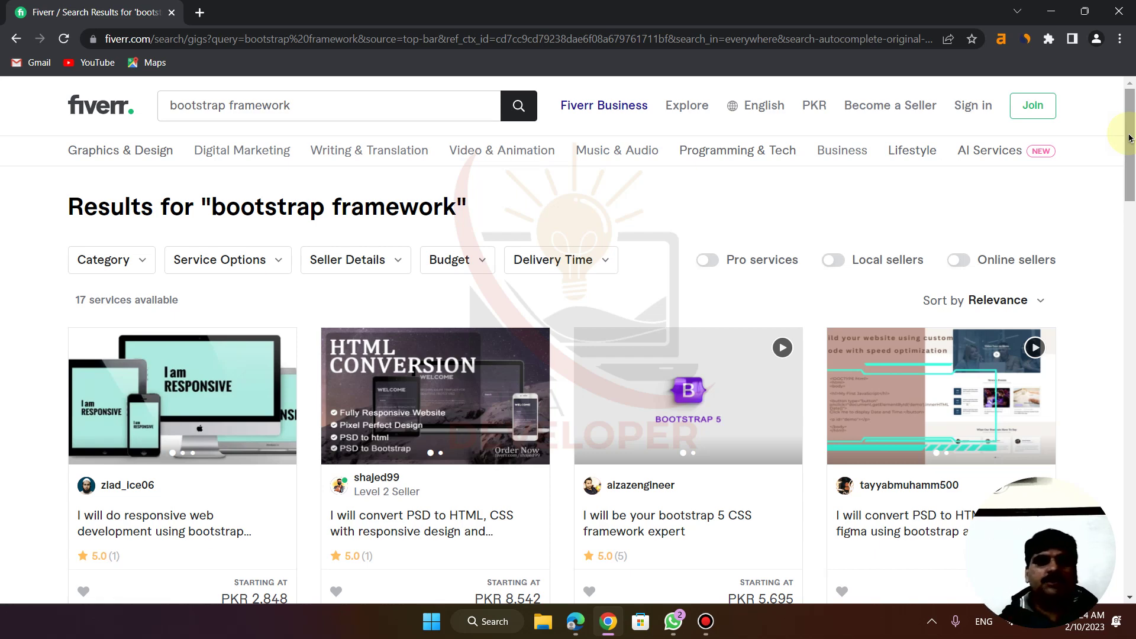
{"action": "mouse_move", "coordinate": [738, 151]}
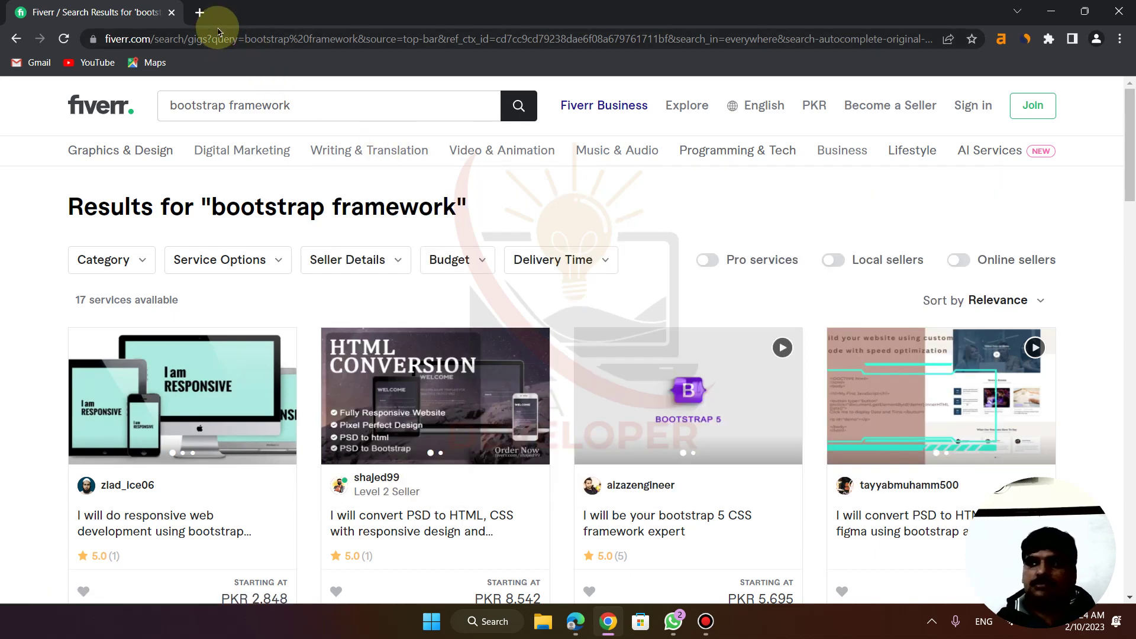
- Open a new Chrome tab and load payoneer.com from the address bar
{"action": "left_click", "coordinate": [199, 13]}
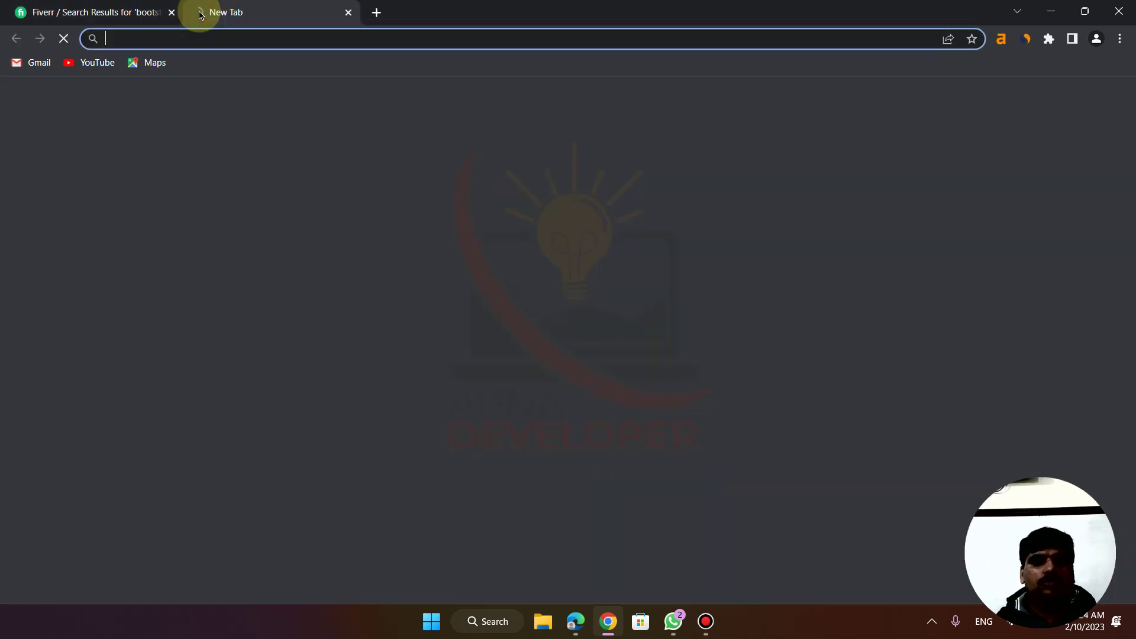
{"action": "type", "text": "payo"}
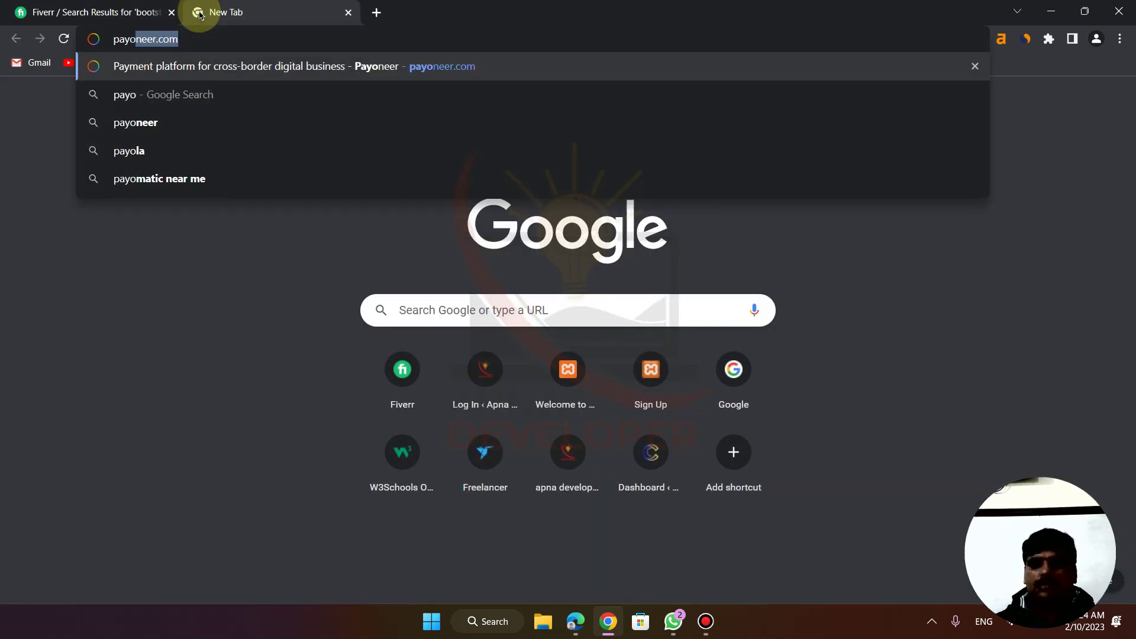
{"action": "key", "text": "Return"}
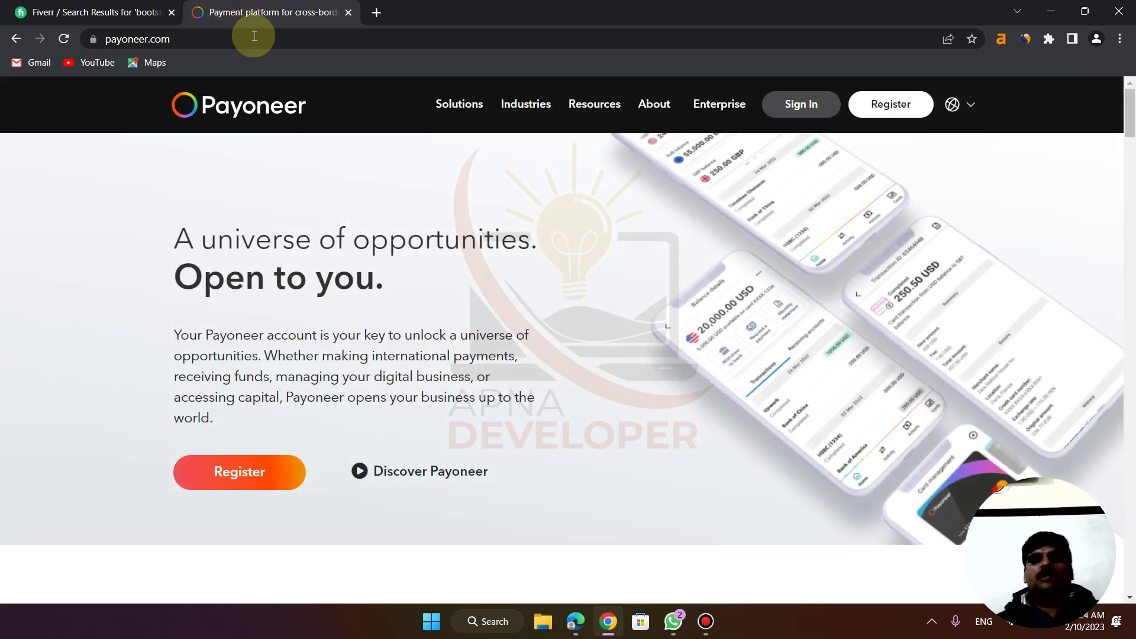
- Scroll down the Payoneer home page to the digital commerce categories
{"action": "scroll", "coordinate": [284, 334], "scroll_direction": "down", "scroll_amount": 5}
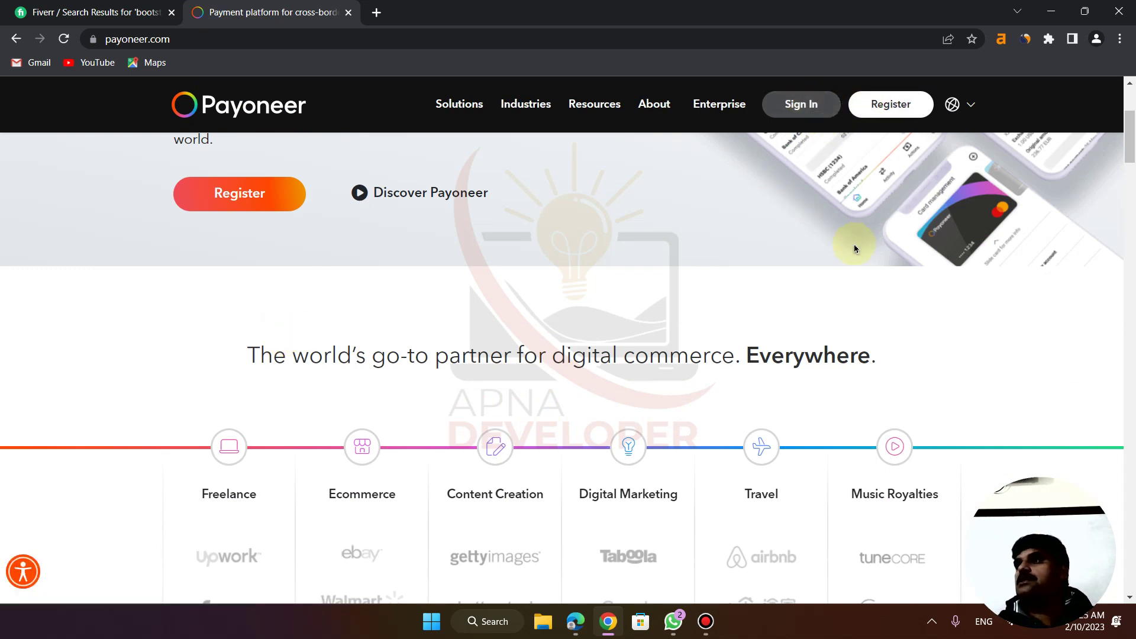
- Start registration and answer freelancer, paid by international clients, and 0 USD monthly payments
{"action": "left_click", "coordinate": [893, 107]}
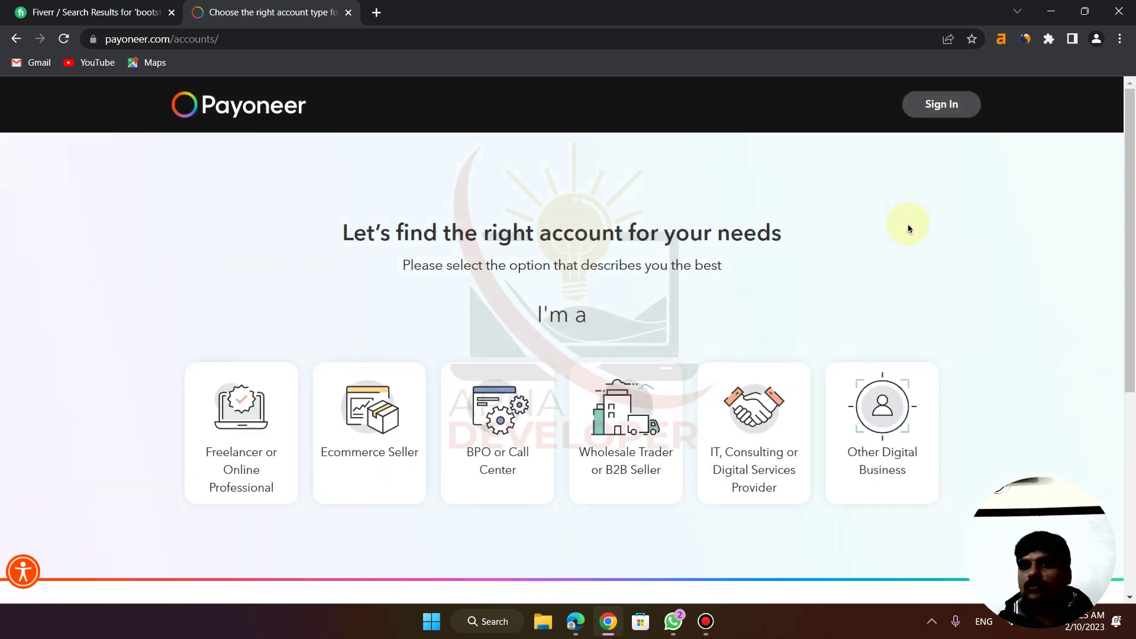
{"action": "scroll", "coordinate": [959, 289], "scroll_direction": "down", "scroll_amount": 2}
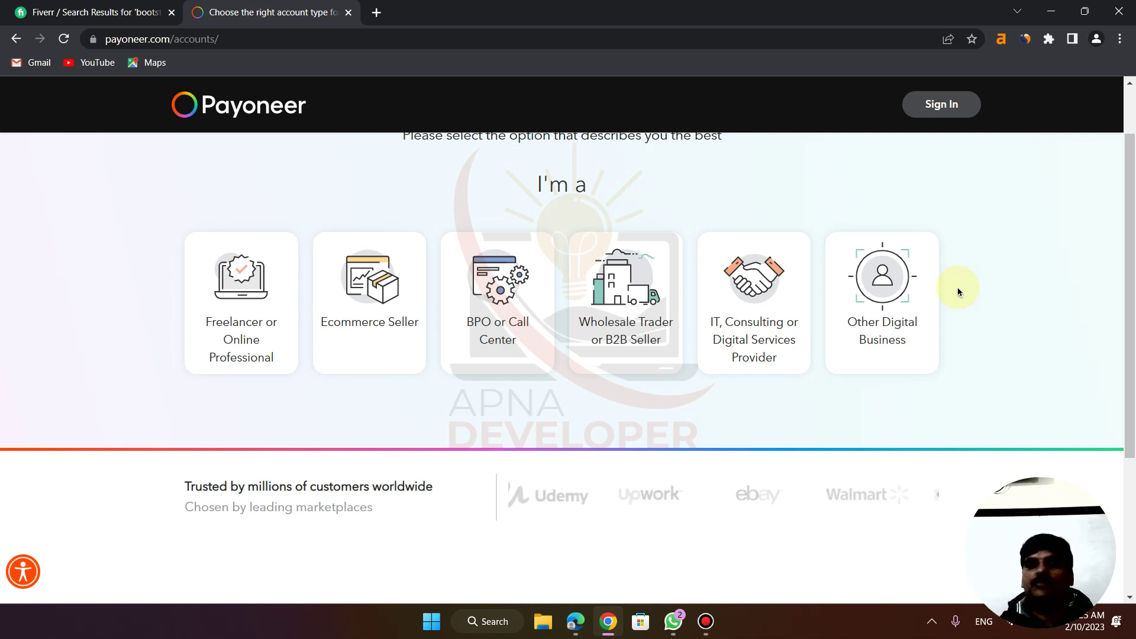
{"action": "left_click", "coordinate": [251, 305]}
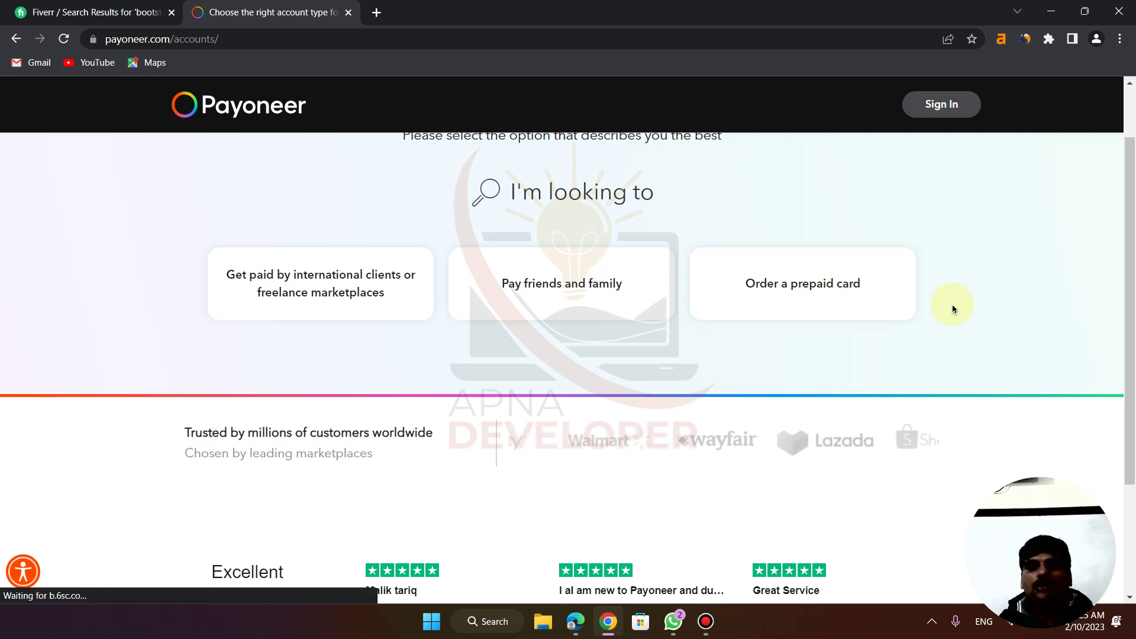
{"action": "left_click", "coordinate": [318, 288]}
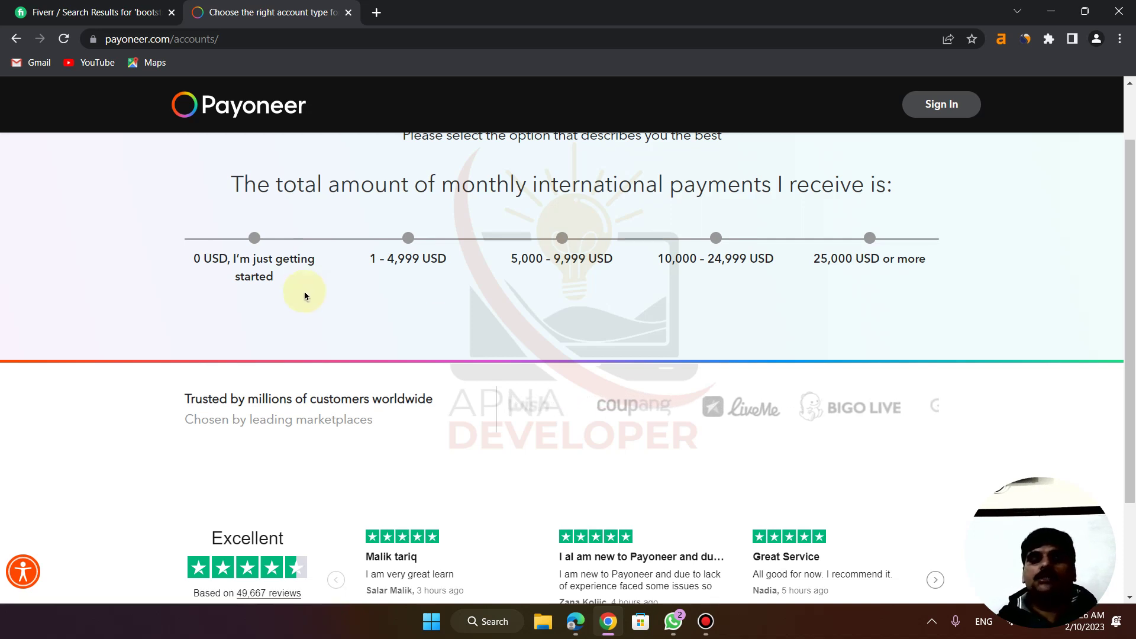
{"action": "left_click", "coordinate": [254, 240]}
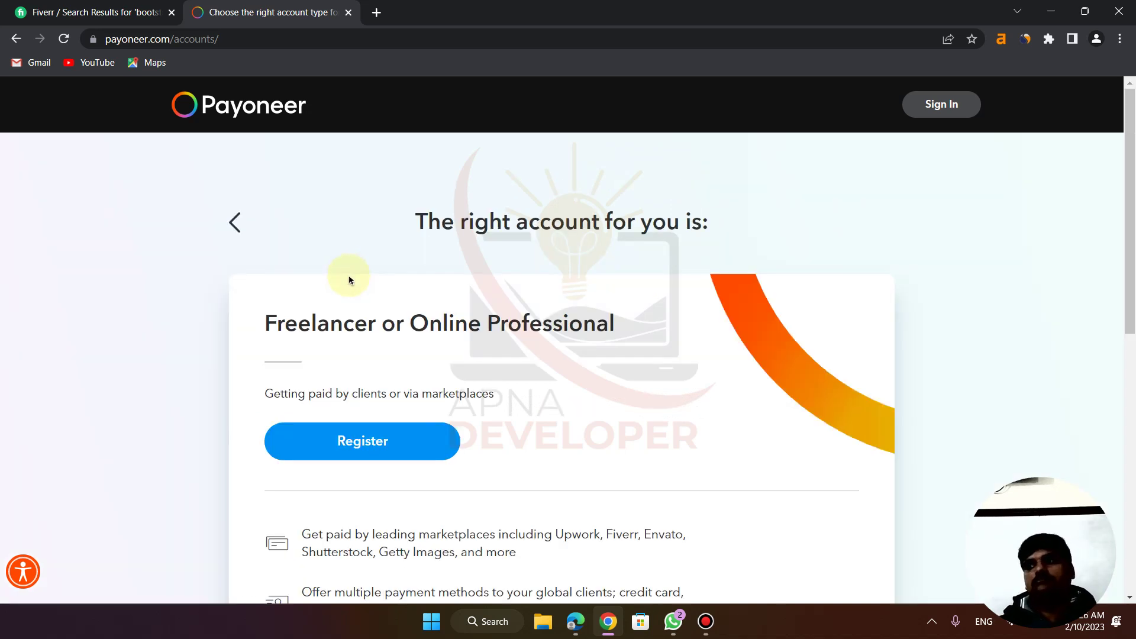
- Scroll down the recommended Freelancer or Online Professional account card to review its features
{"action": "scroll", "coordinate": [699, 312], "scroll_direction": "down", "scroll_amount": 2}
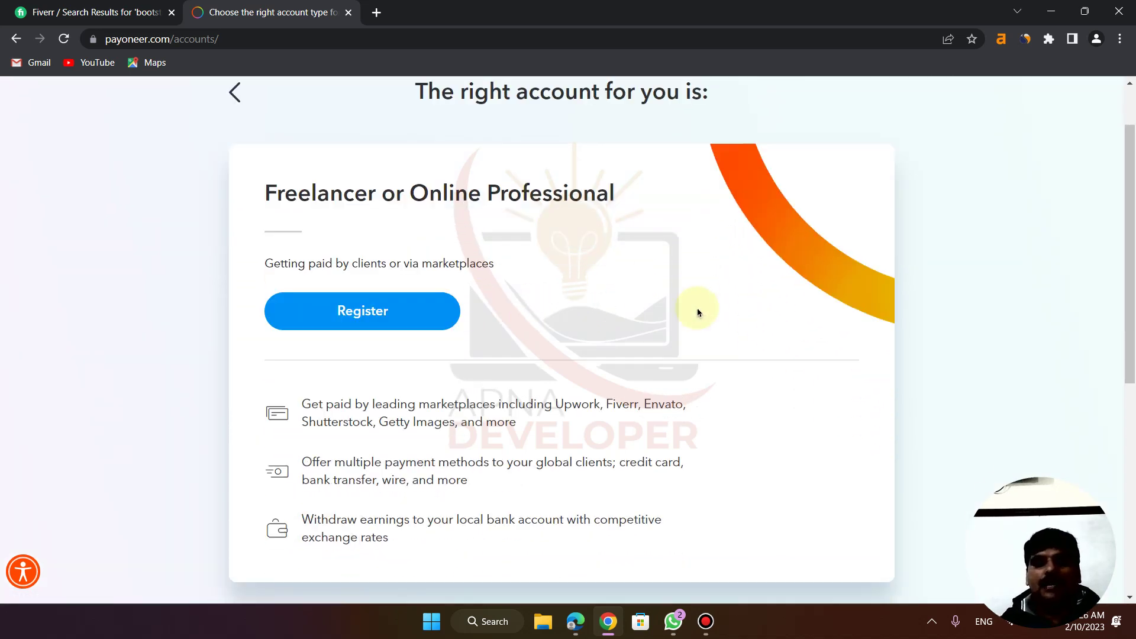
{"action": "scroll", "coordinate": [699, 313], "scroll_direction": "down", "scroll_amount": 1}
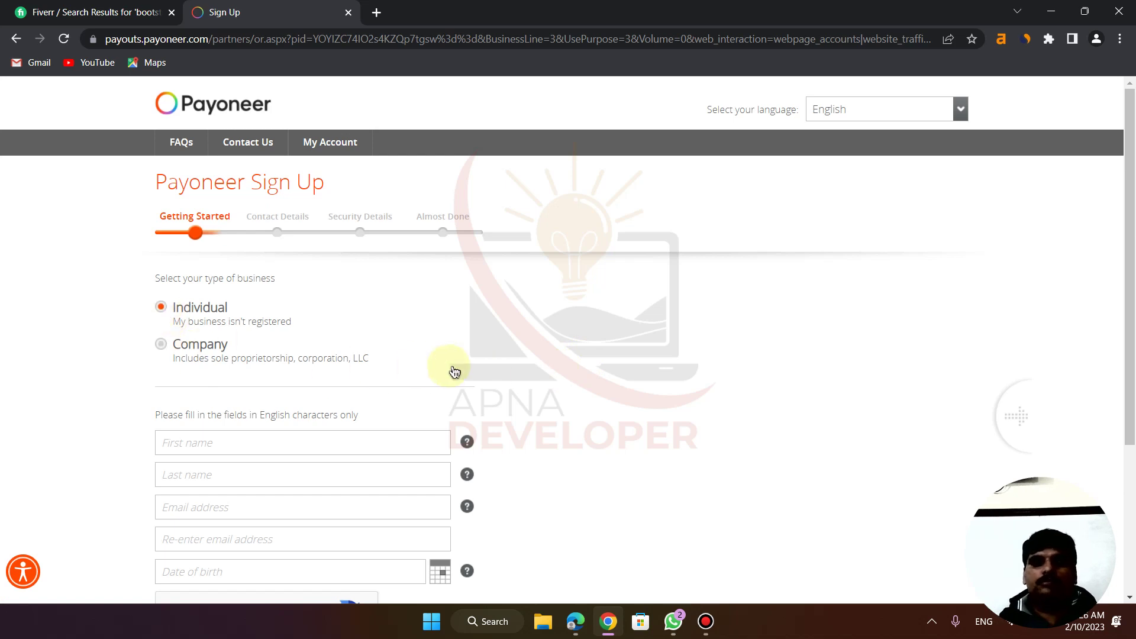
- Enter the applicant's first and last name, then zoom the page to 110%
{"action": "scroll", "coordinate": [450, 385], "scroll_direction": "down", "scroll_amount": 2}
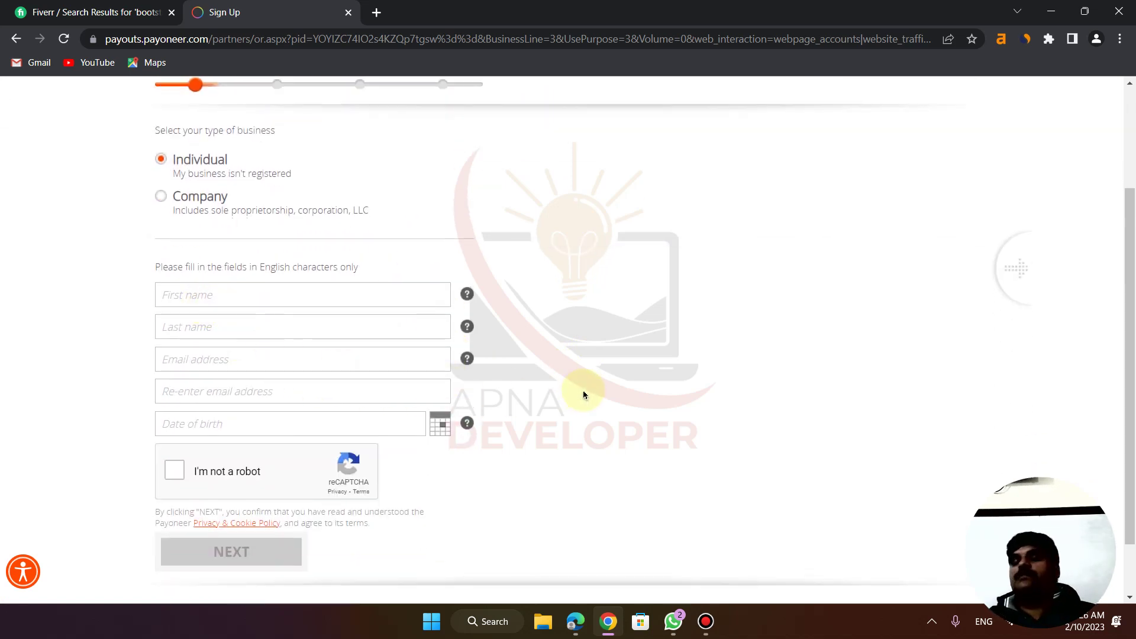
{"action": "left_click", "coordinate": [258, 293]}
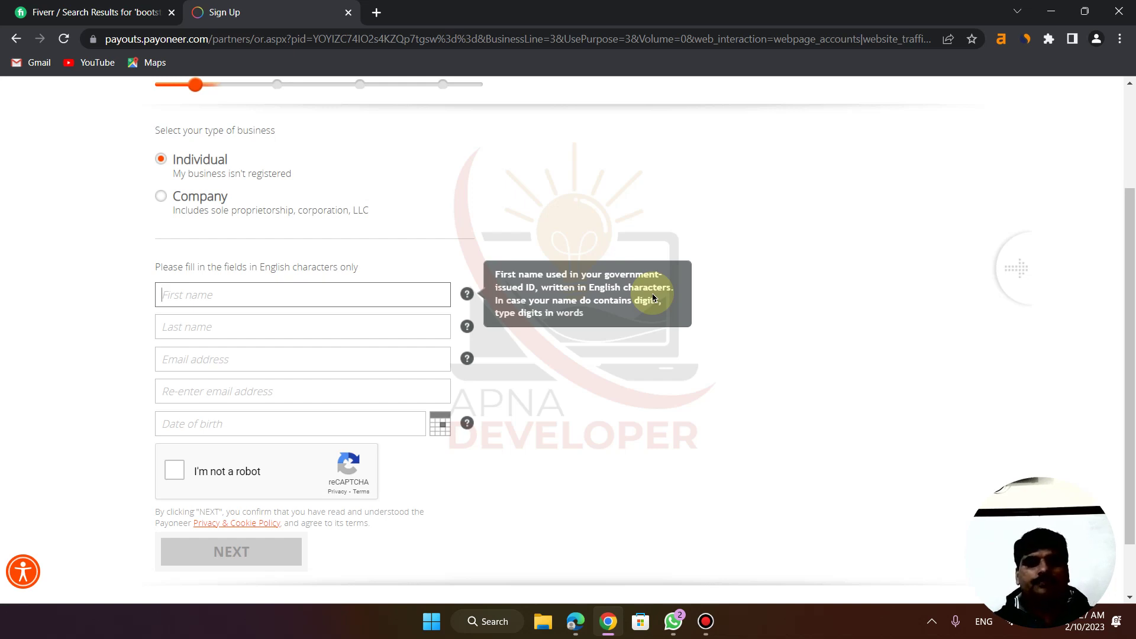
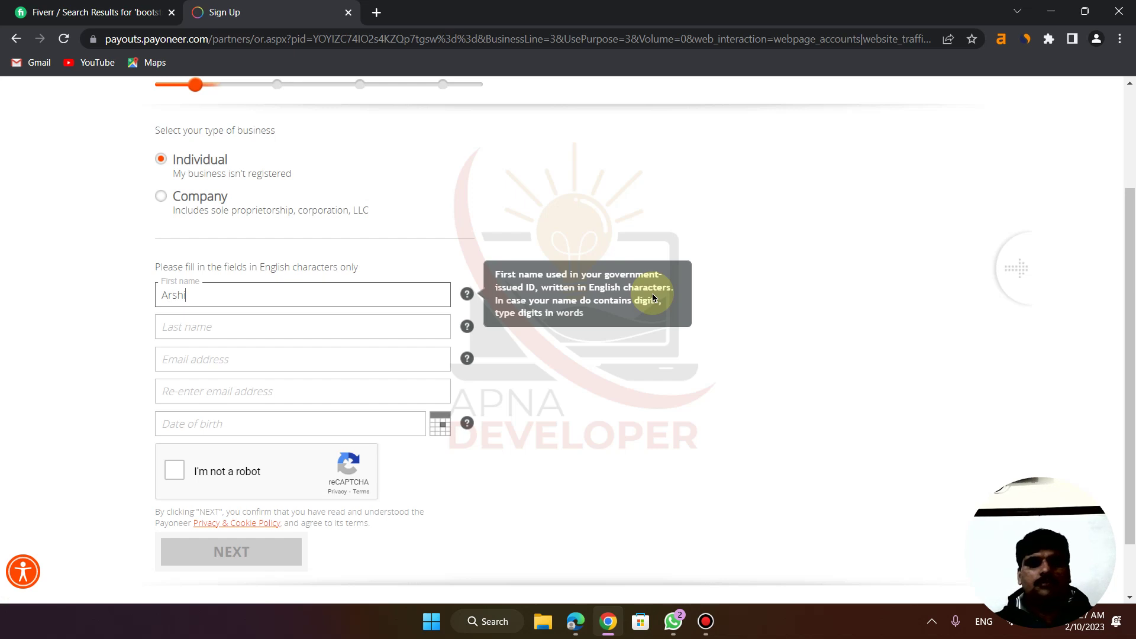
{"action": "key", "text": "Tab"}
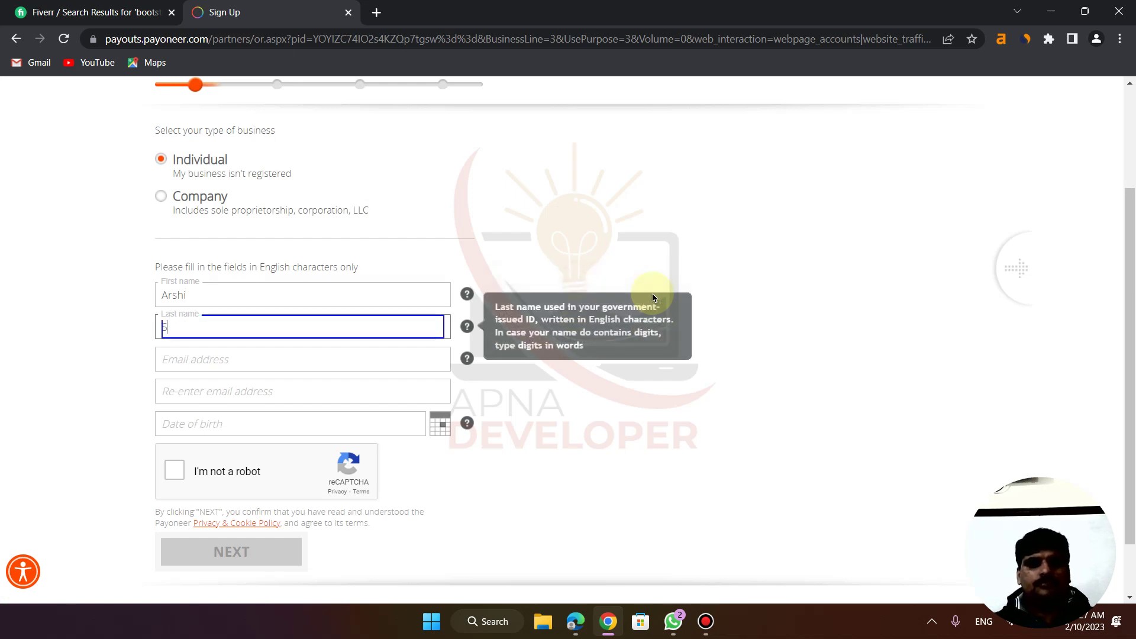
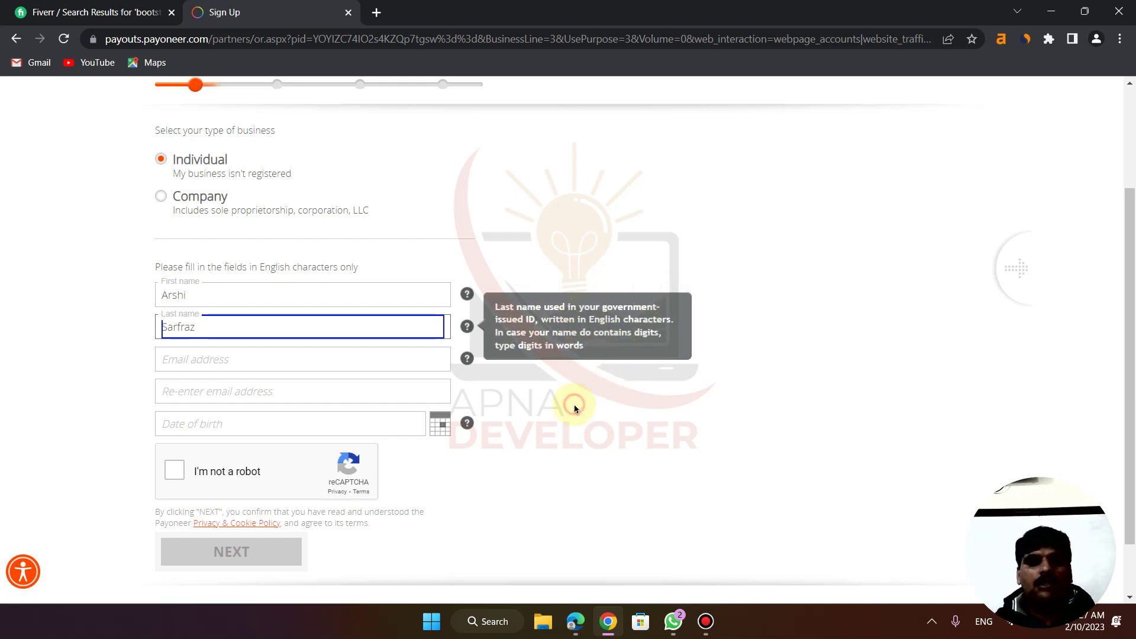
{"action": "left_click", "coordinate": [261, 388]}
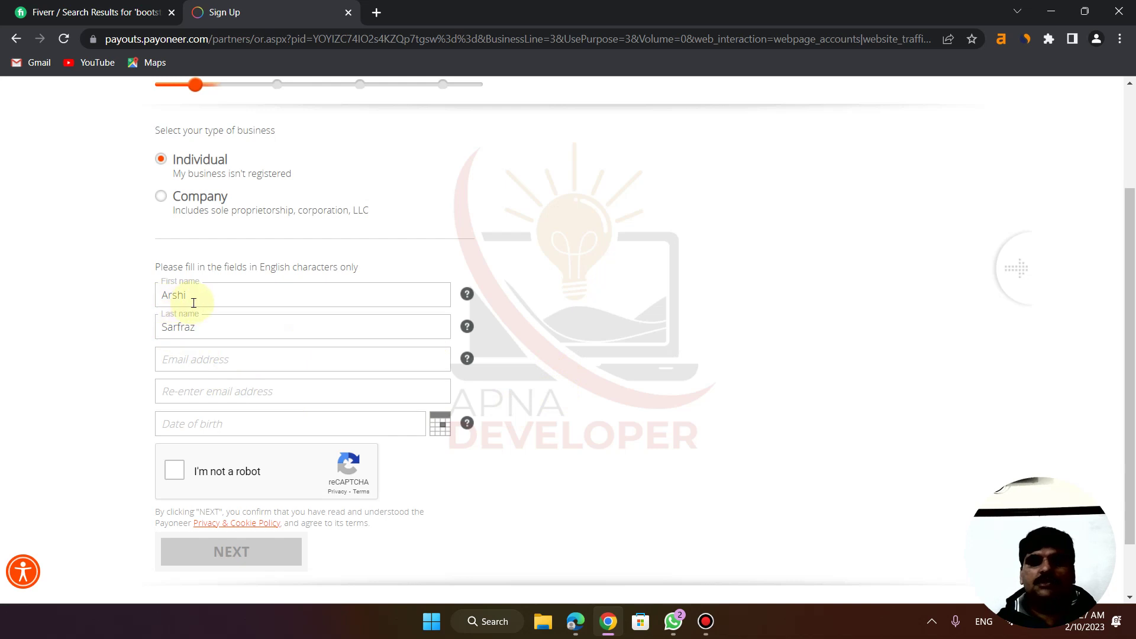
{"action": "key", "text": "ctrl+plus"}
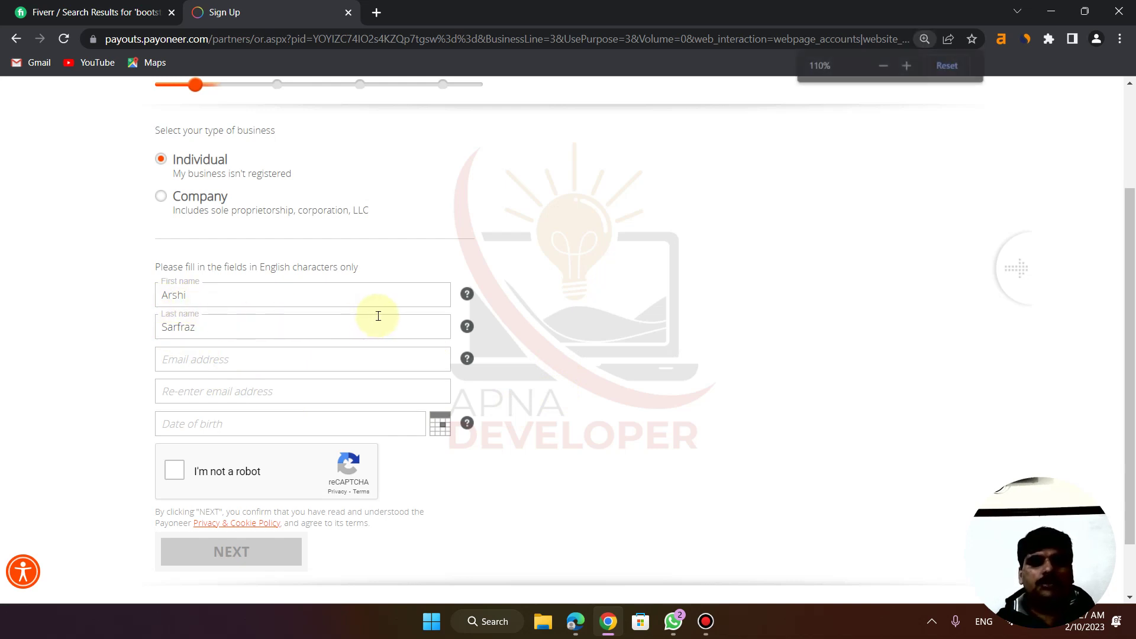
{"action": "scroll", "coordinate": [521, 335], "scroll_direction": "down", "scroll_amount": 1}
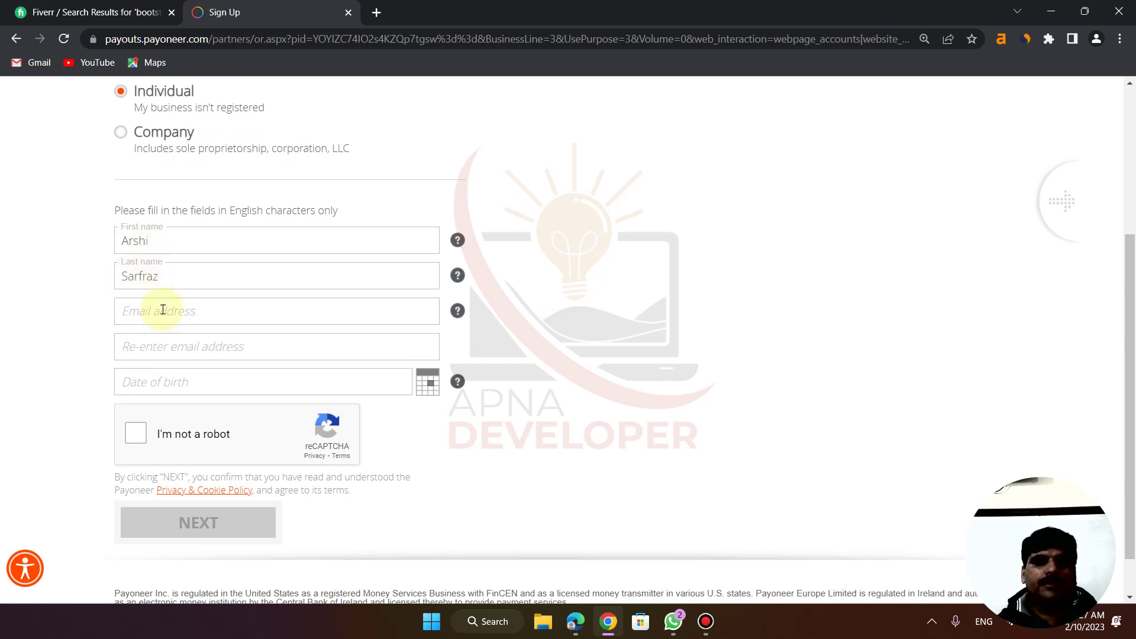
- Enter the applicant's e-mail address in the Email address field
{"action": "left_click", "coordinate": [135, 310]}
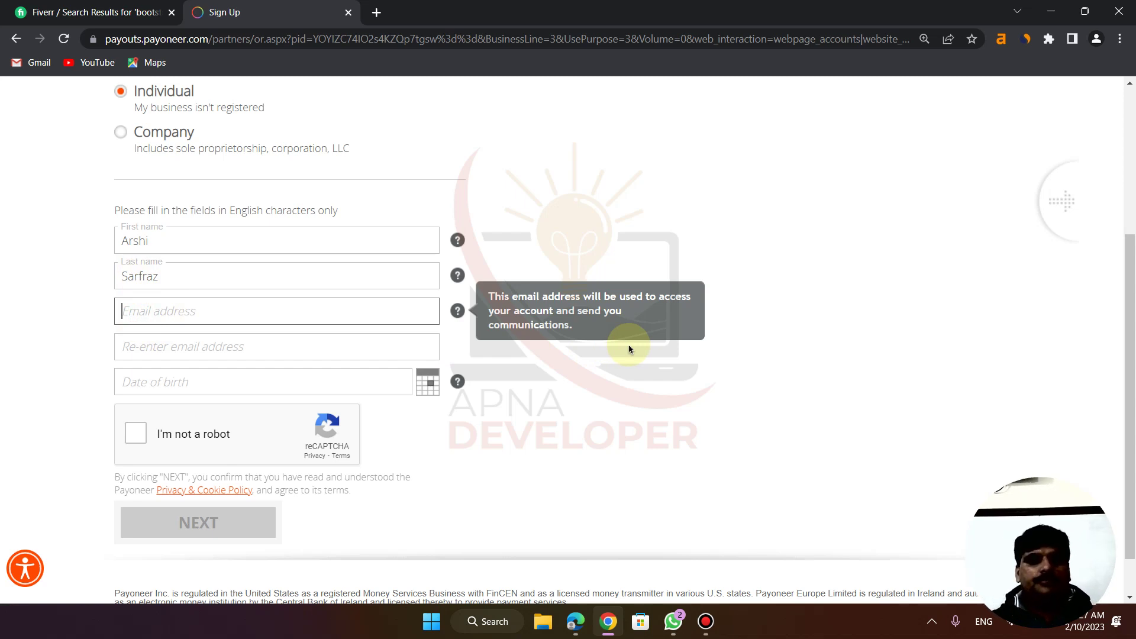
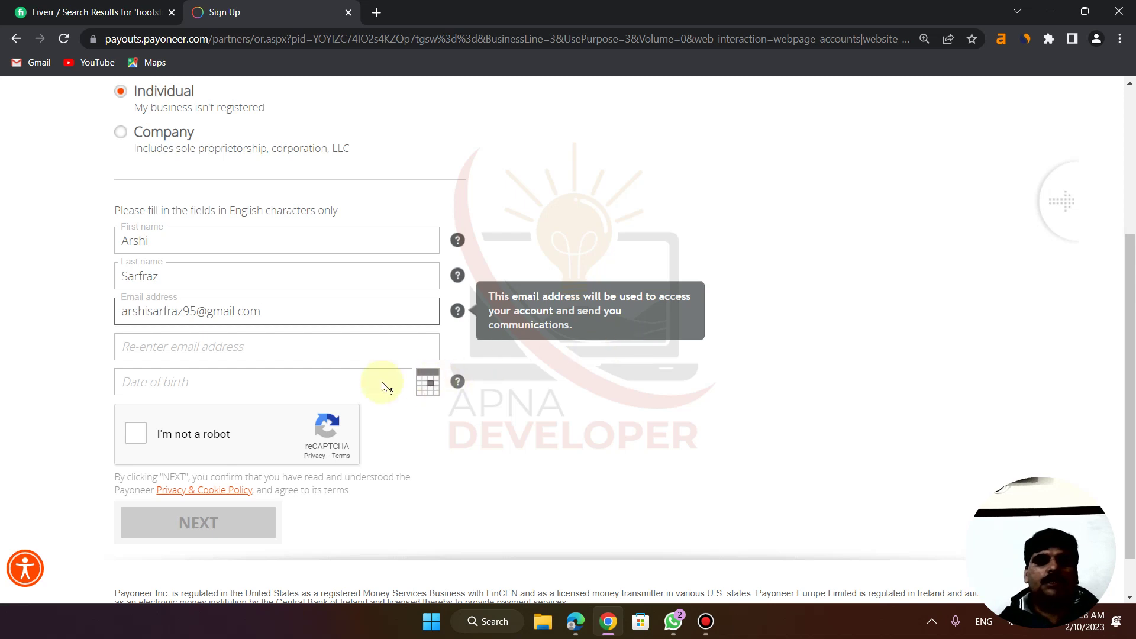
{"action": "left_click", "coordinate": [268, 314]}
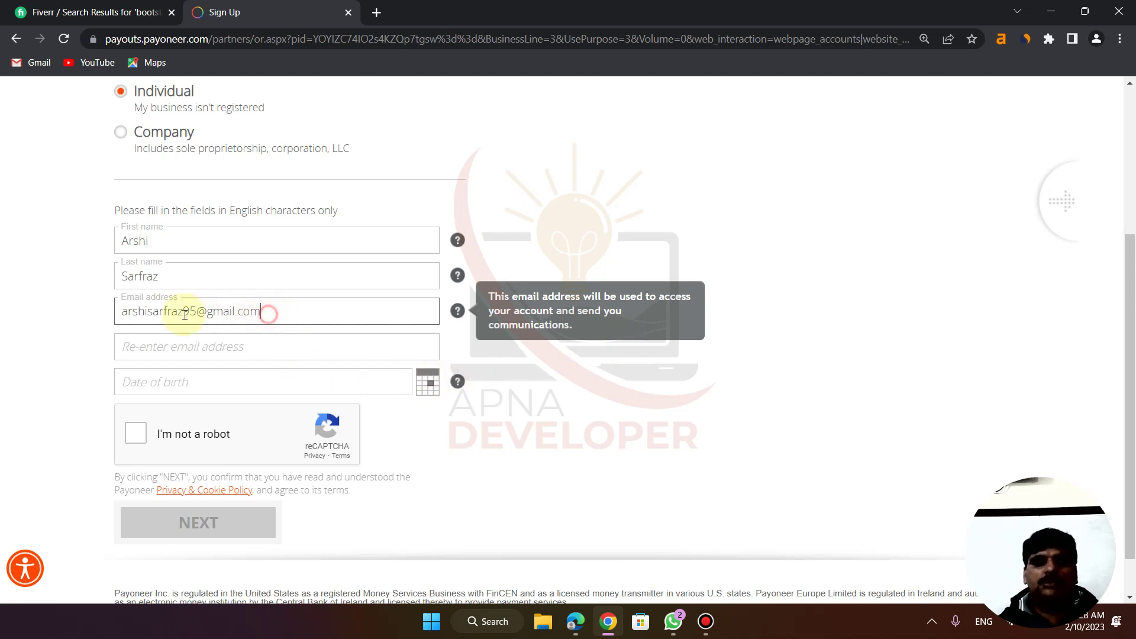
{"action": "left_click", "coordinate": [109, 315]}
{"action": "triple_click", "coordinate": [122, 312]}
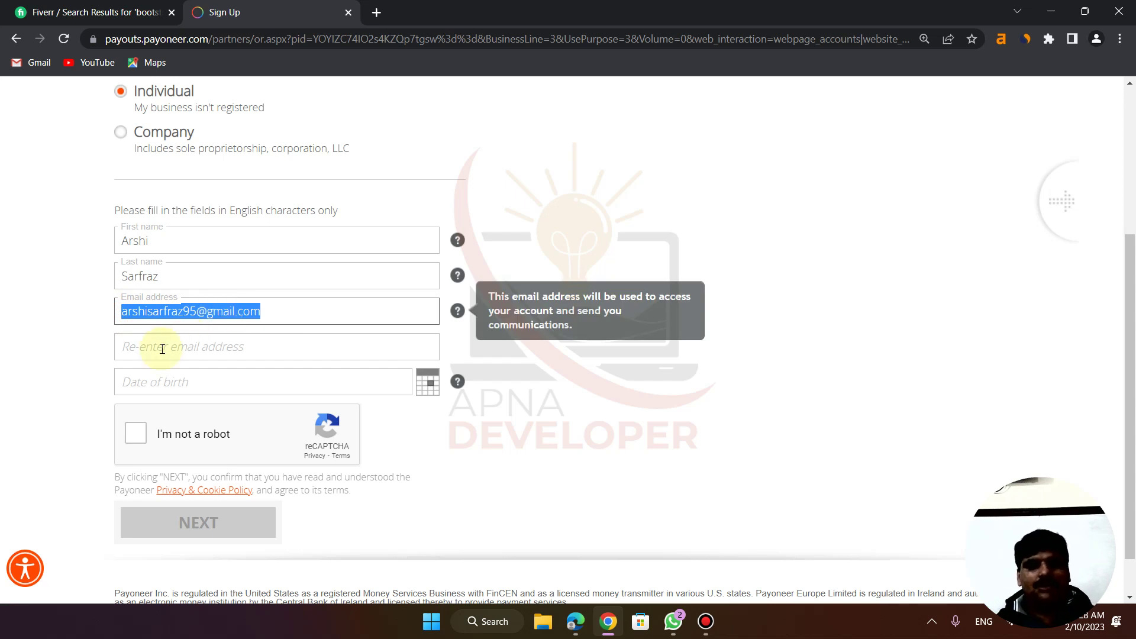
{"action": "key", "text": "BackSpace"}
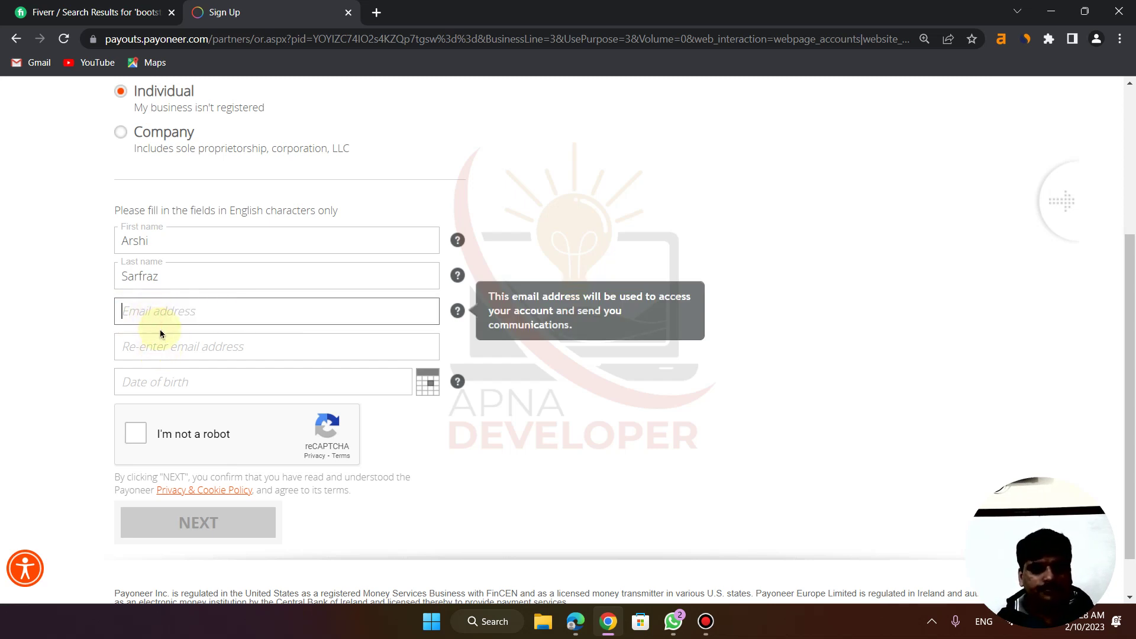
{"action": "key", "text": "ctrl+z"}
- Re-enter the same e-mail address in the confirmation field, fixing typos
{"action": "left_click", "coordinate": [170, 348]}
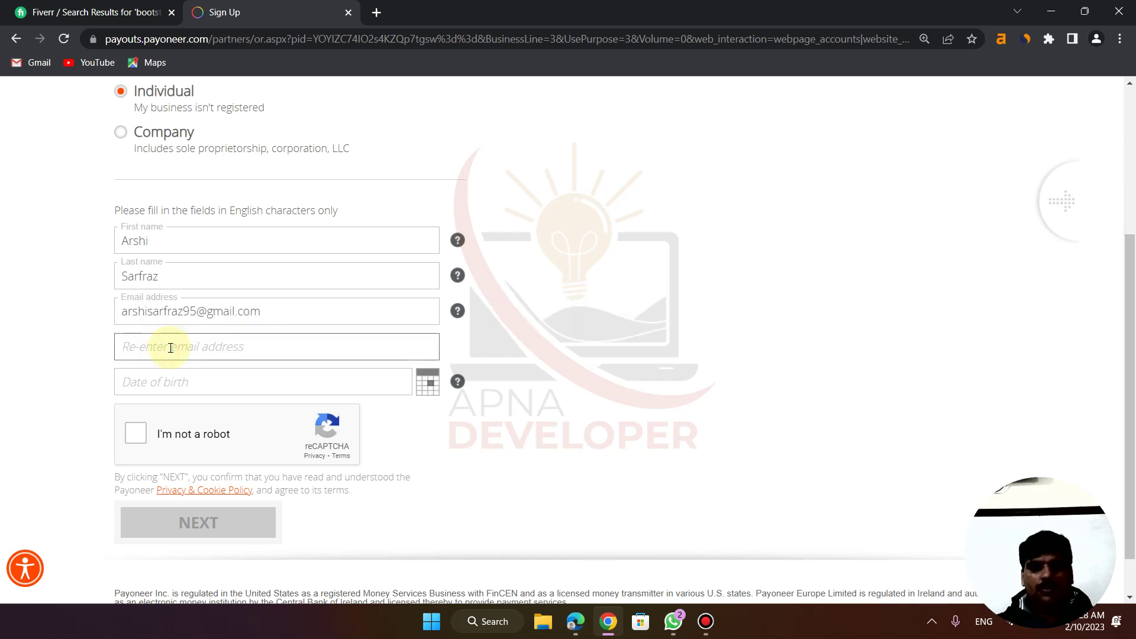
{"action": "type", "text": "ash"}
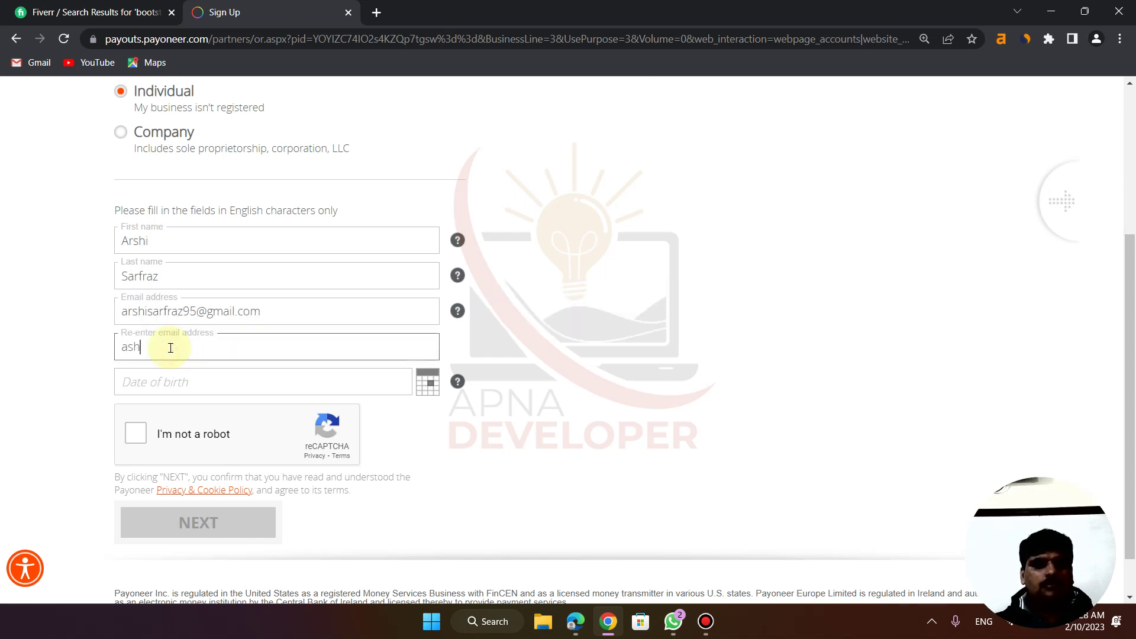
{"action": "key", "text": "BackSpace"}
{"action": "key", "text": "BackSpace"}
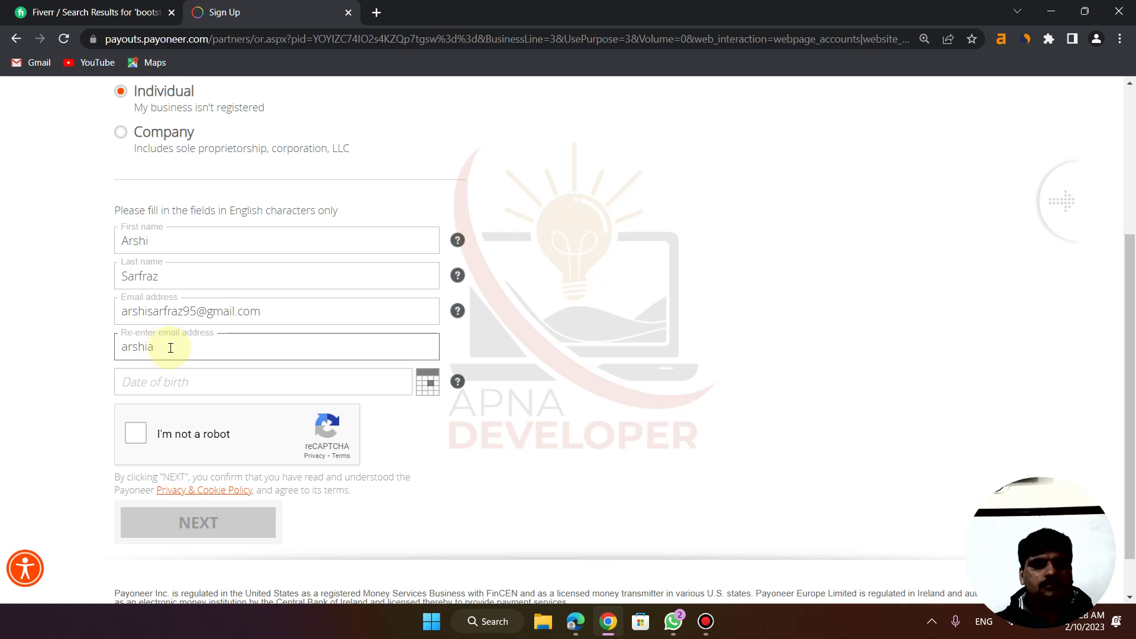
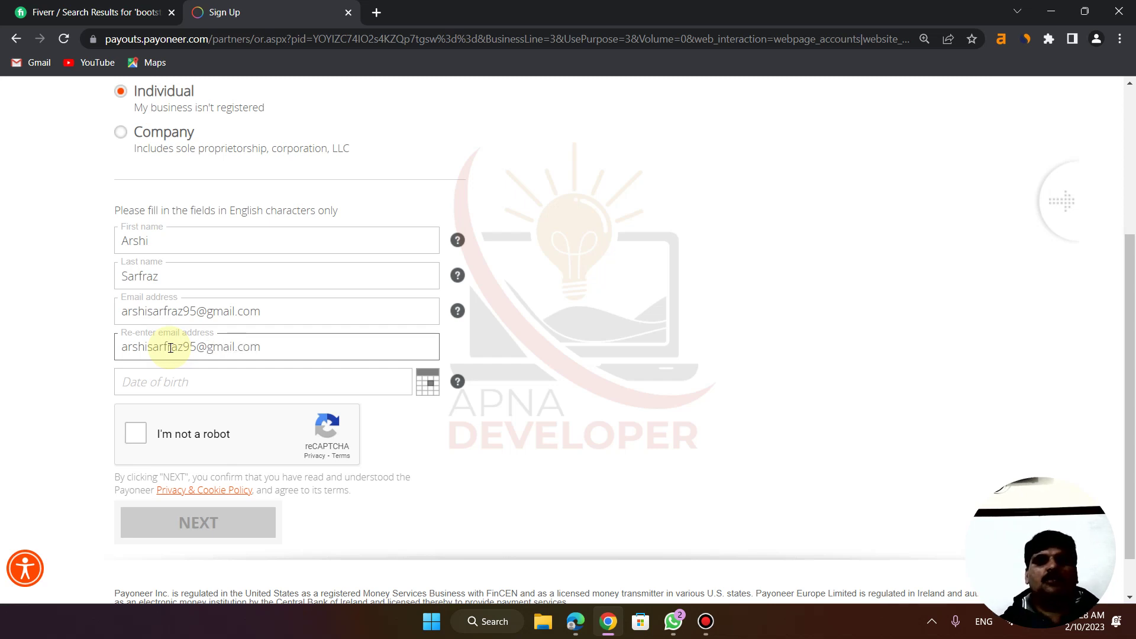
{"action": "left_click", "coordinate": [166, 384]}
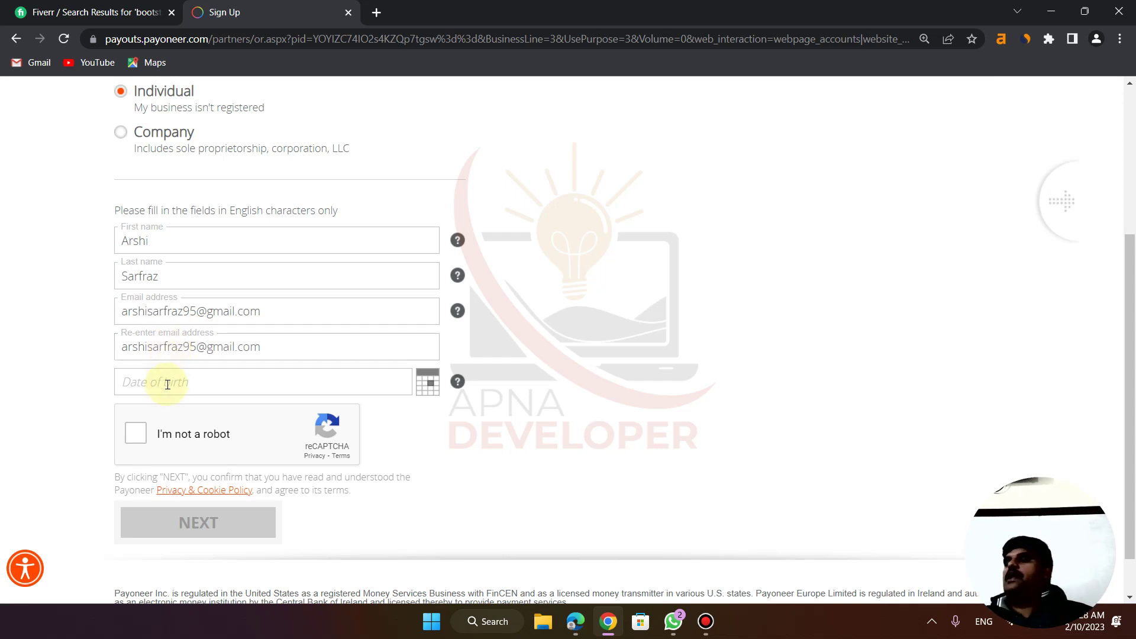
- Pick year 2000, October and day 4 in the Date of birth calendar
{"action": "left_click", "coordinate": [168, 384]}
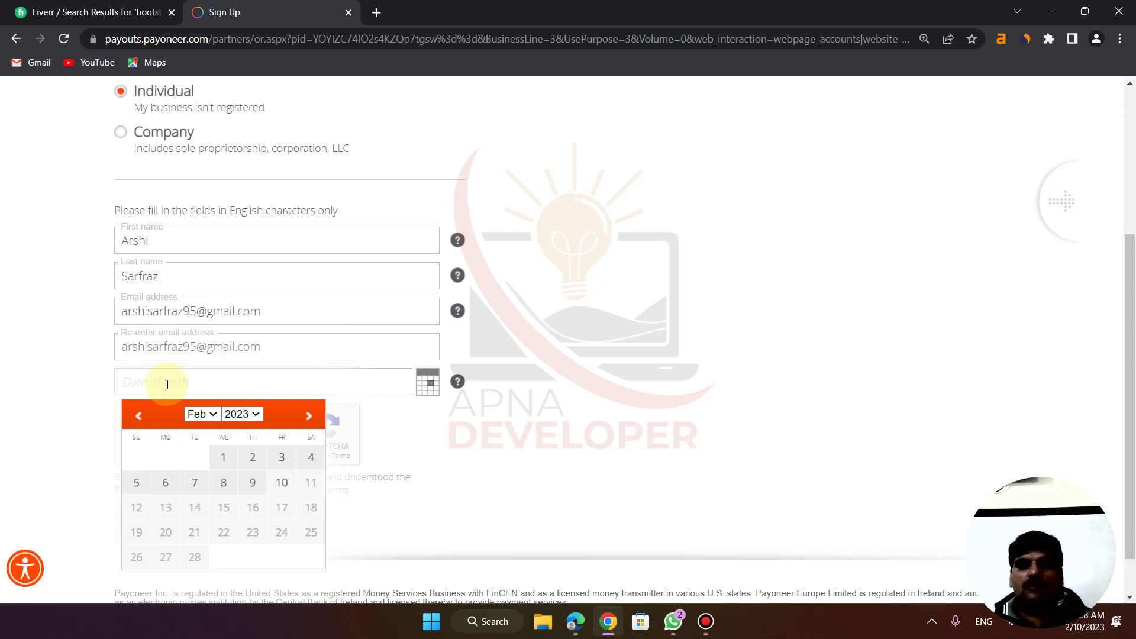
{"action": "left_click", "coordinate": [214, 416]}
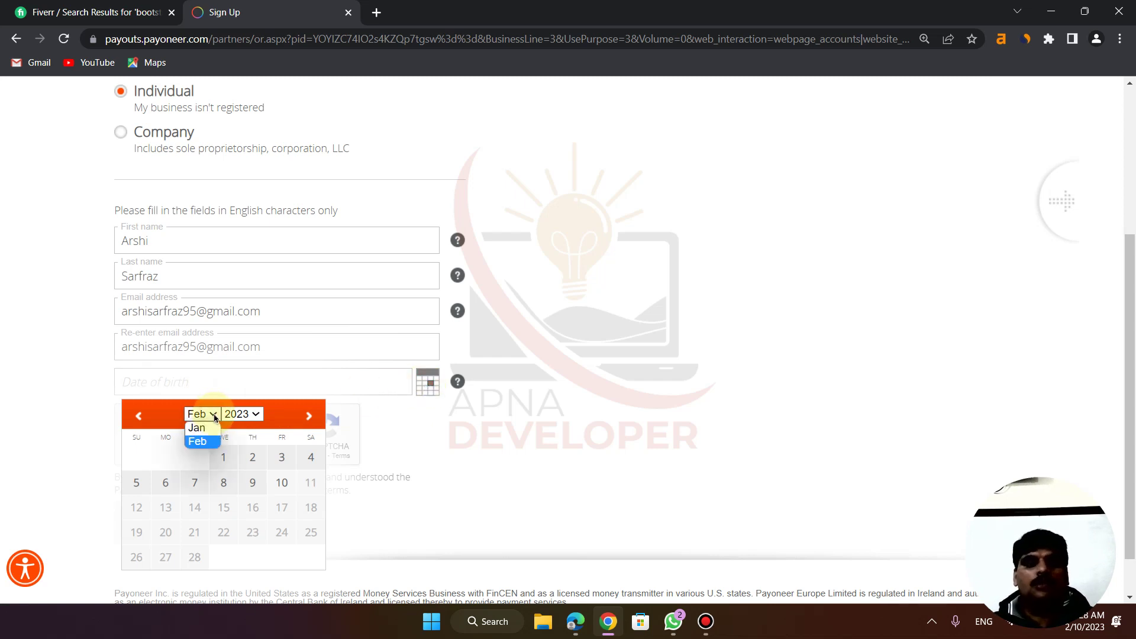
{"action": "left_click", "coordinate": [215, 416]}
{"action": "left_click", "coordinate": [215, 416]}
{"action": "left_click", "coordinate": [259, 416]}
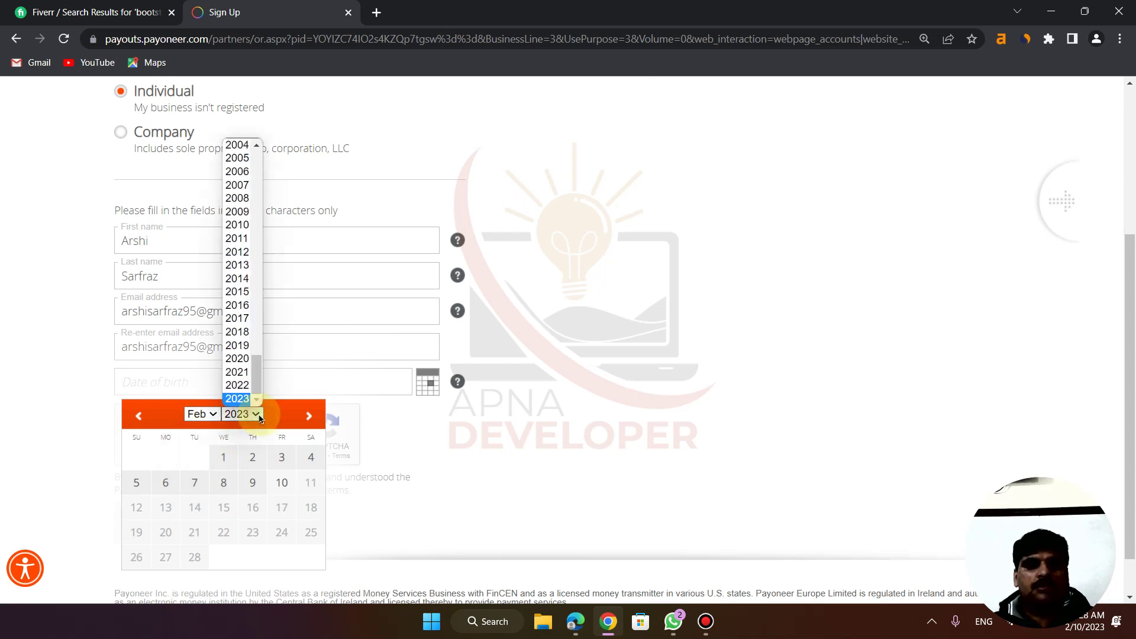
{"action": "mouse_move", "coordinate": [256, 386]}
{"action": "left_mouse_down"}
{"action": "mouse_move", "coordinate": [276, 266]}
{"action": "mouse_move", "coordinate": [264, 364]}
{"action": "left_mouse_up"}
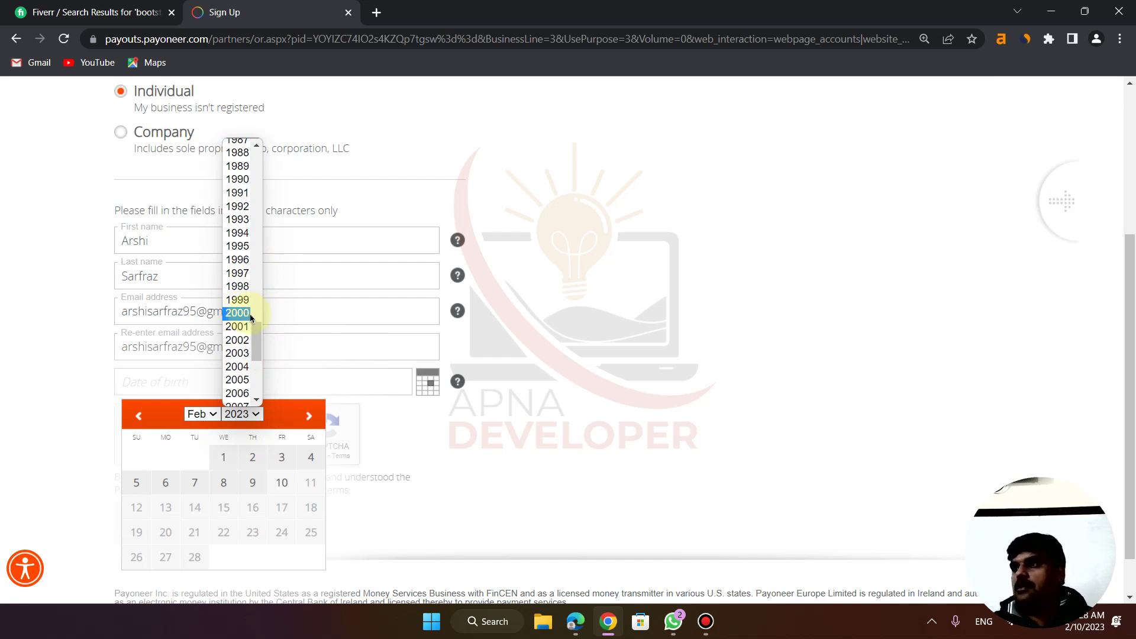
{"action": "left_click", "coordinate": [251, 314]}
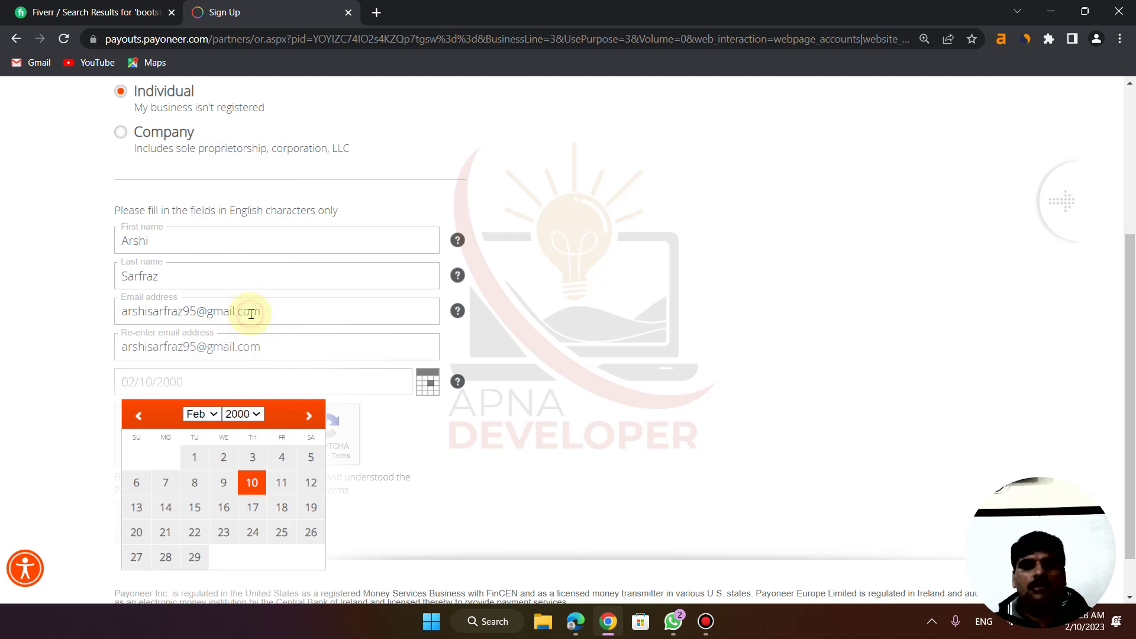
{"action": "left_click", "coordinate": [214, 416]}
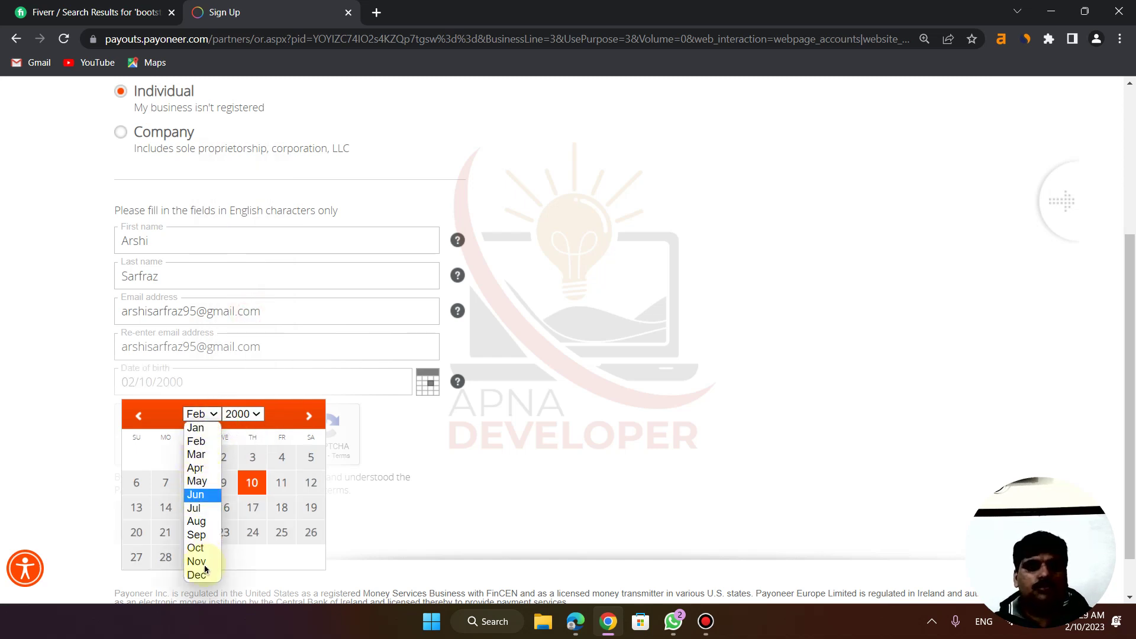
{"action": "left_click", "coordinate": [196, 547]}
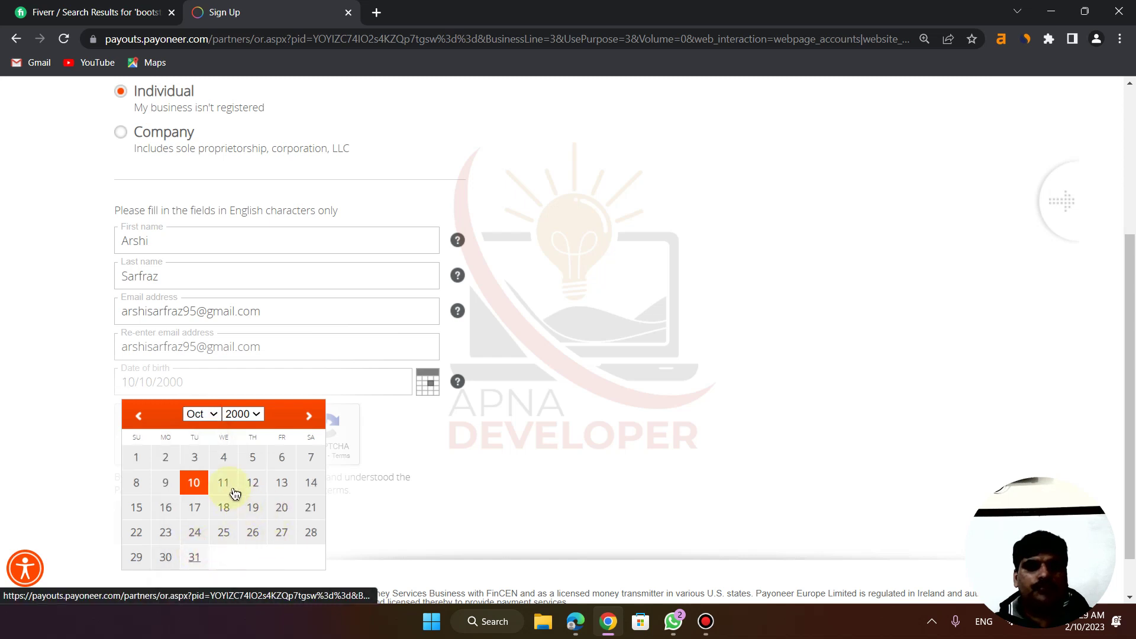
{"action": "left_click", "coordinate": [223, 457]}
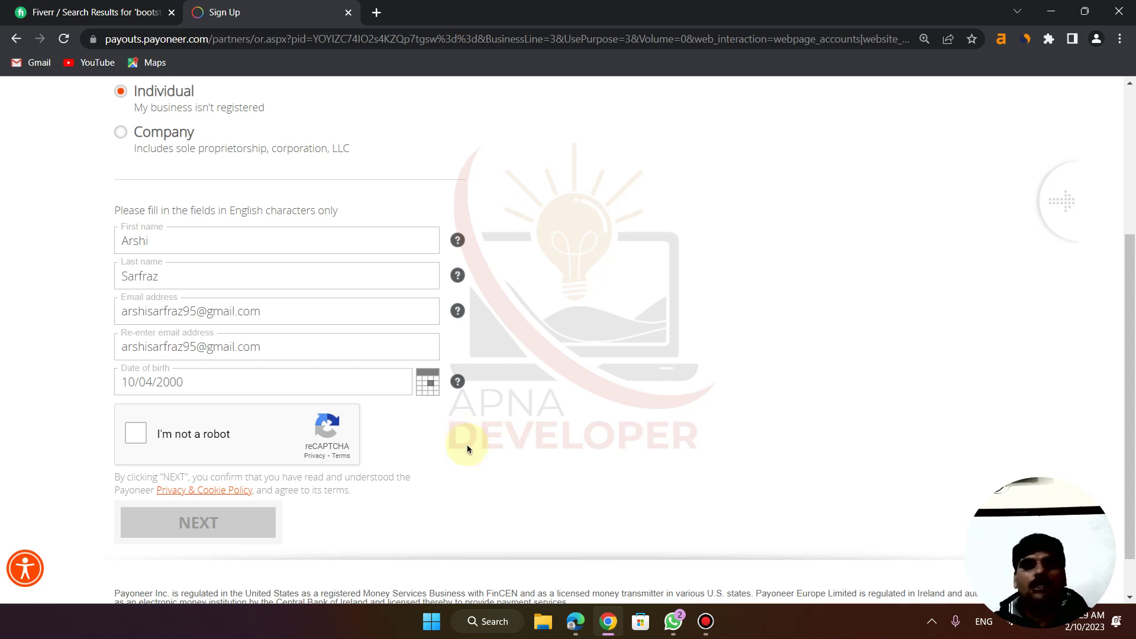
- Pass the reCAPTCHA by selecting the three taxi tiles, then submit with NEXT
{"action": "left_click", "coordinate": [137, 435]}
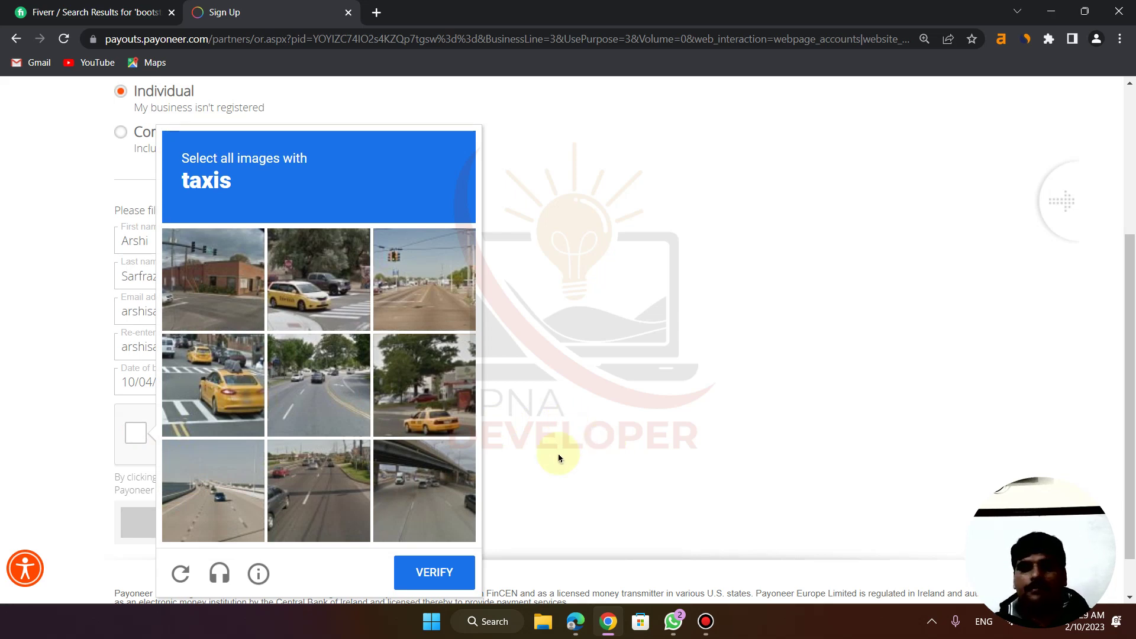
{"action": "left_click", "coordinate": [223, 368]}
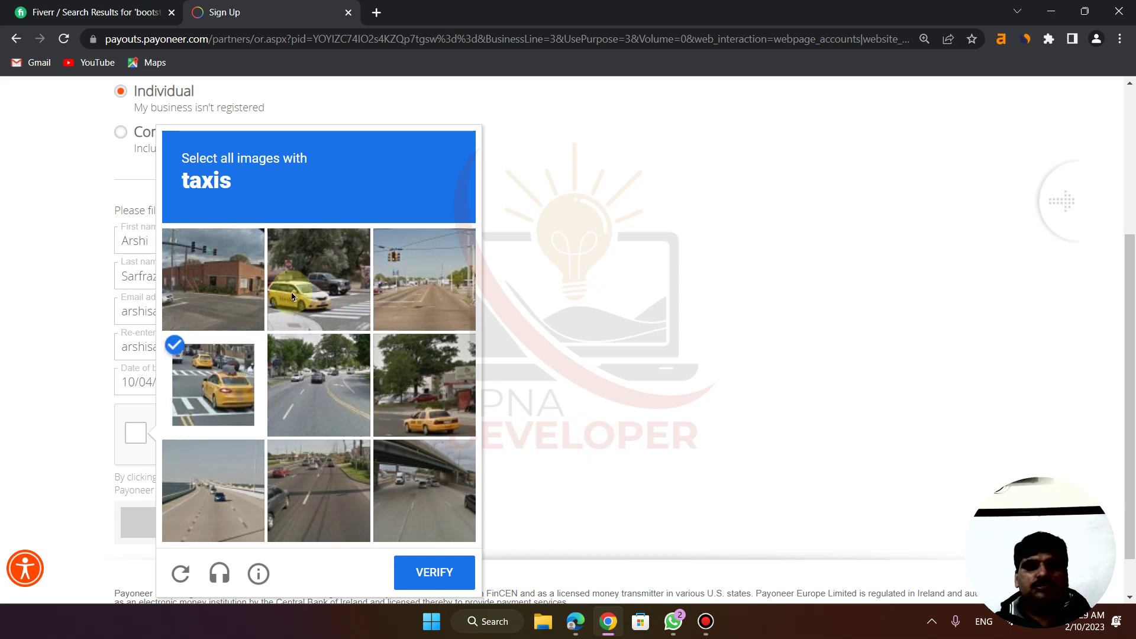
{"action": "left_click", "coordinate": [293, 290]}
{"action": "left_click", "coordinate": [411, 380]}
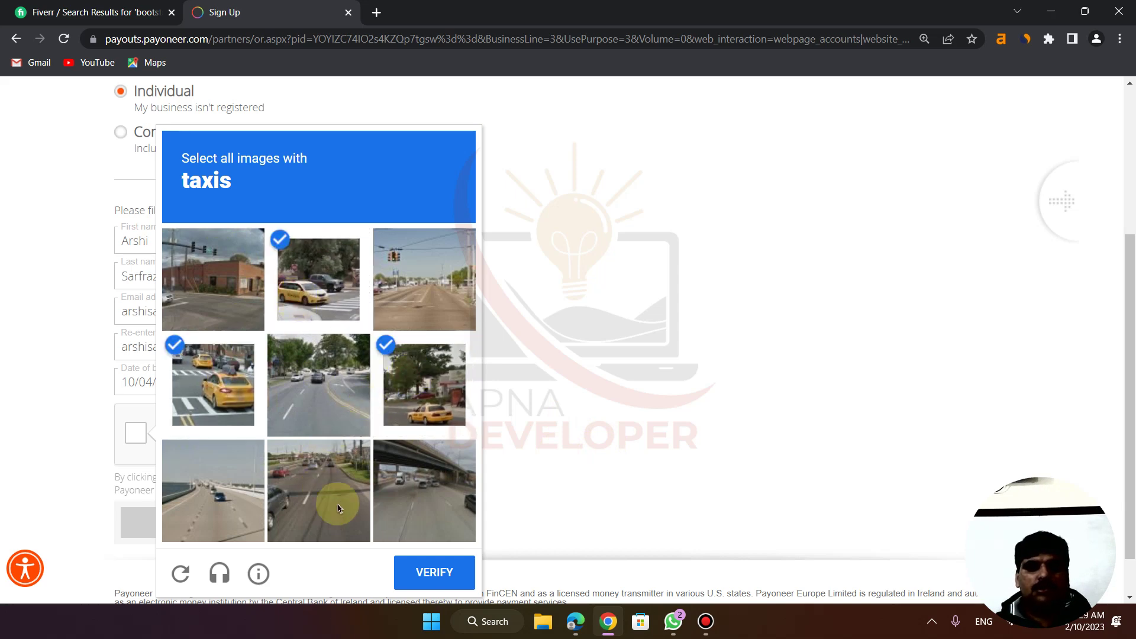
{"action": "left_click", "coordinate": [432, 571]}
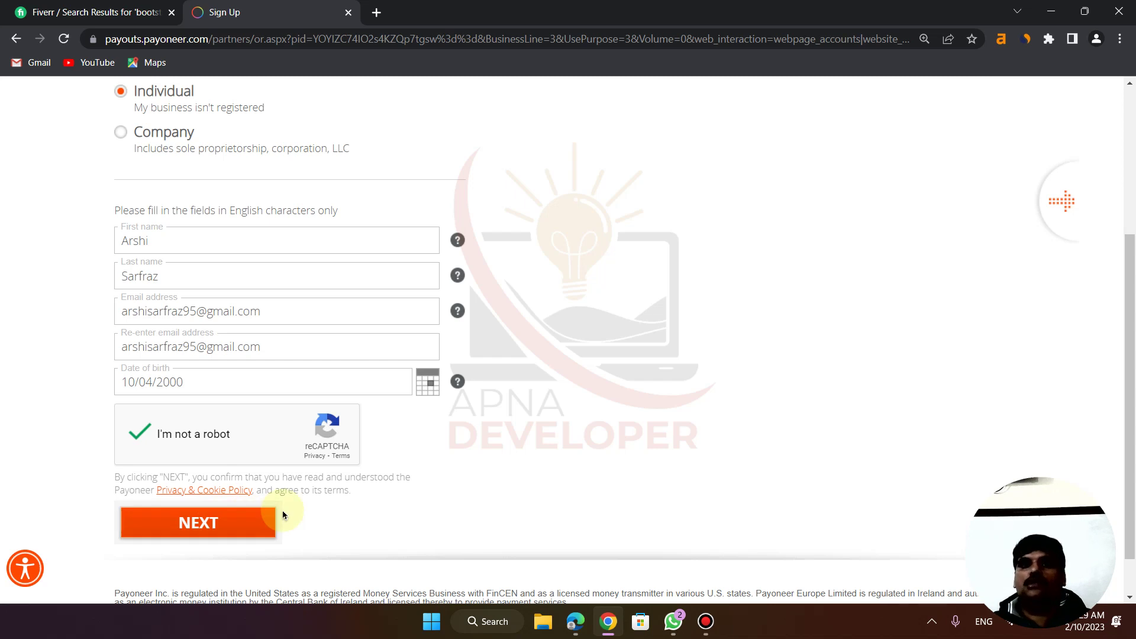
{"action": "left_click", "coordinate": [178, 534]}
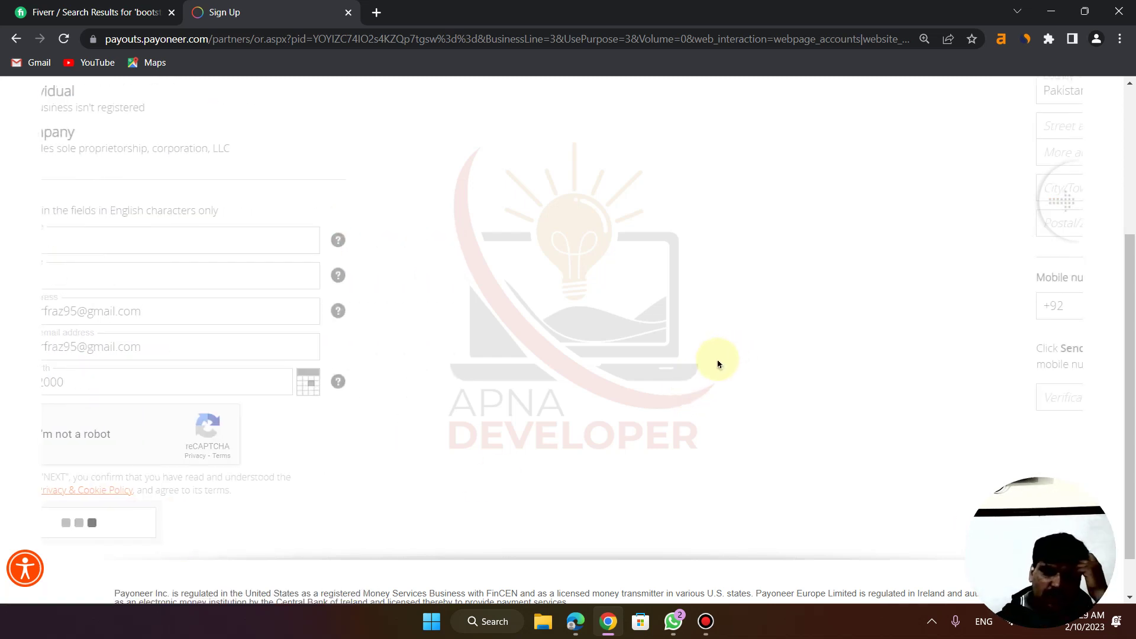
- Enter the residential street and number, correcting typos in the address
{"action": "scroll", "coordinate": [718, 364], "scroll_direction": "up", "scroll_amount": 3}
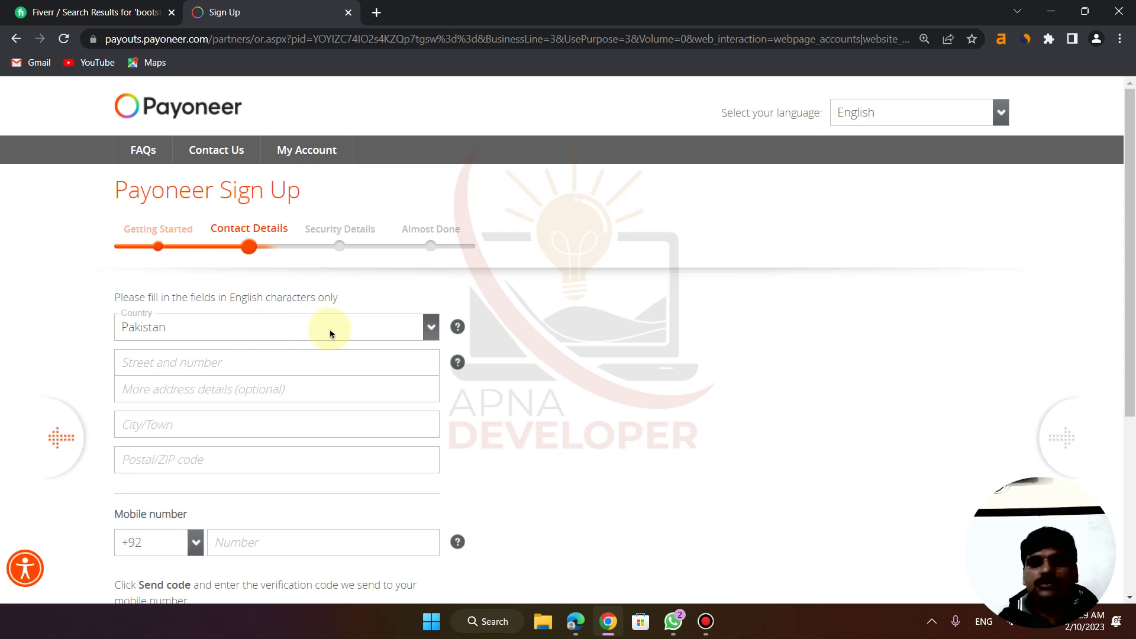
{"action": "left_click", "coordinate": [221, 363]}
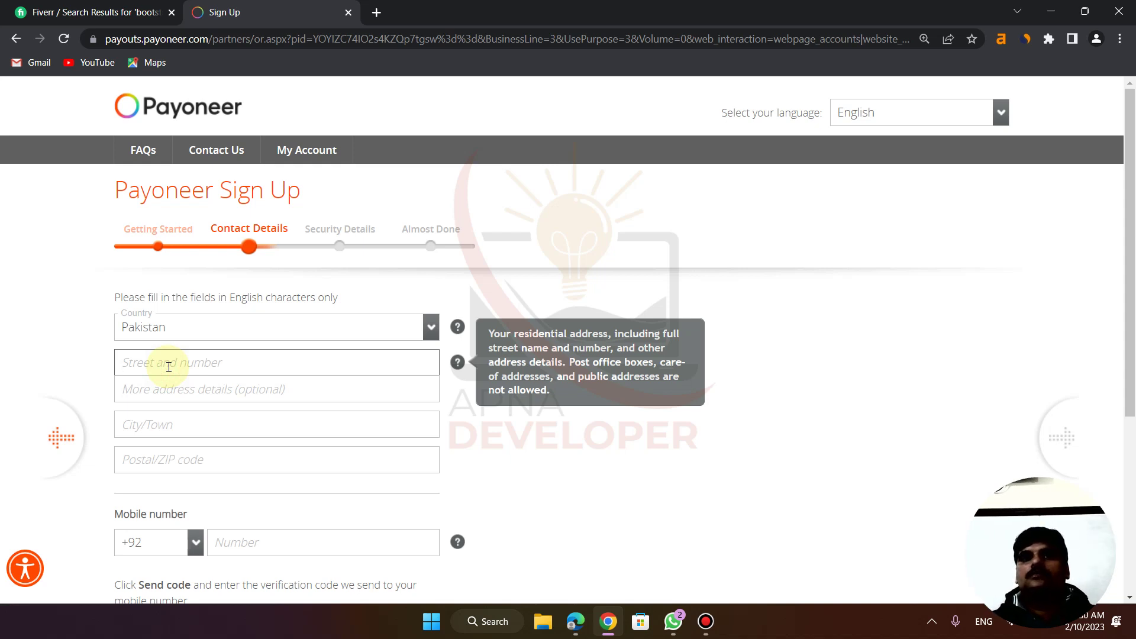
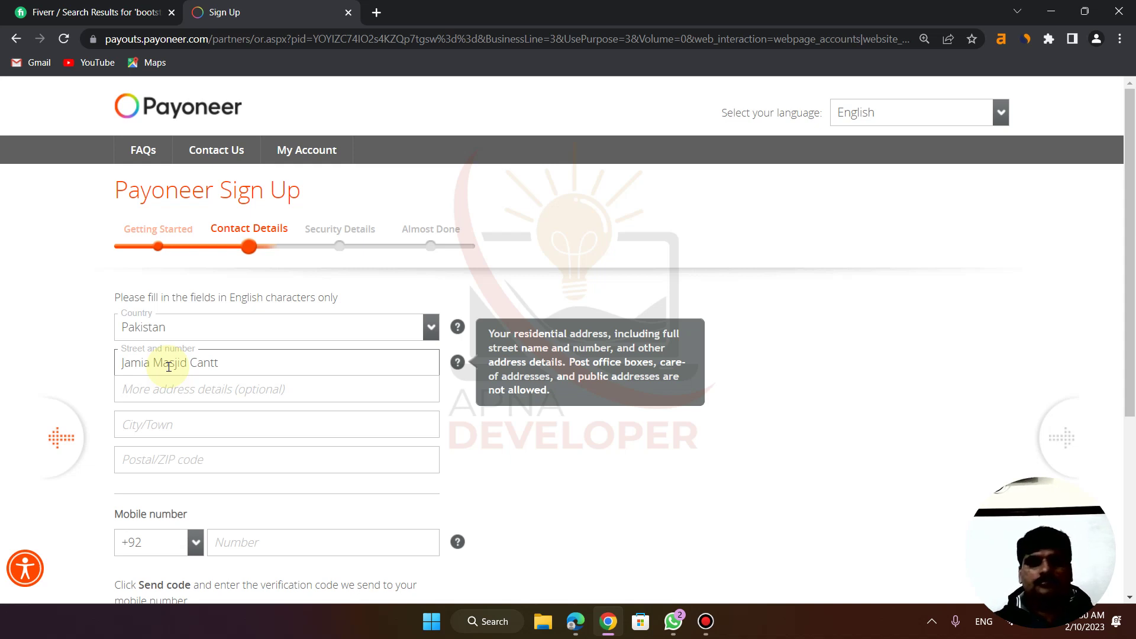
{"action": "key", "text": "Left"}
{"action": "key", "text": "Left"}
{"action": "key", "text": "Left"}
{"action": "key", "text": "Left"}
{"action": "key", "text": "Left"}
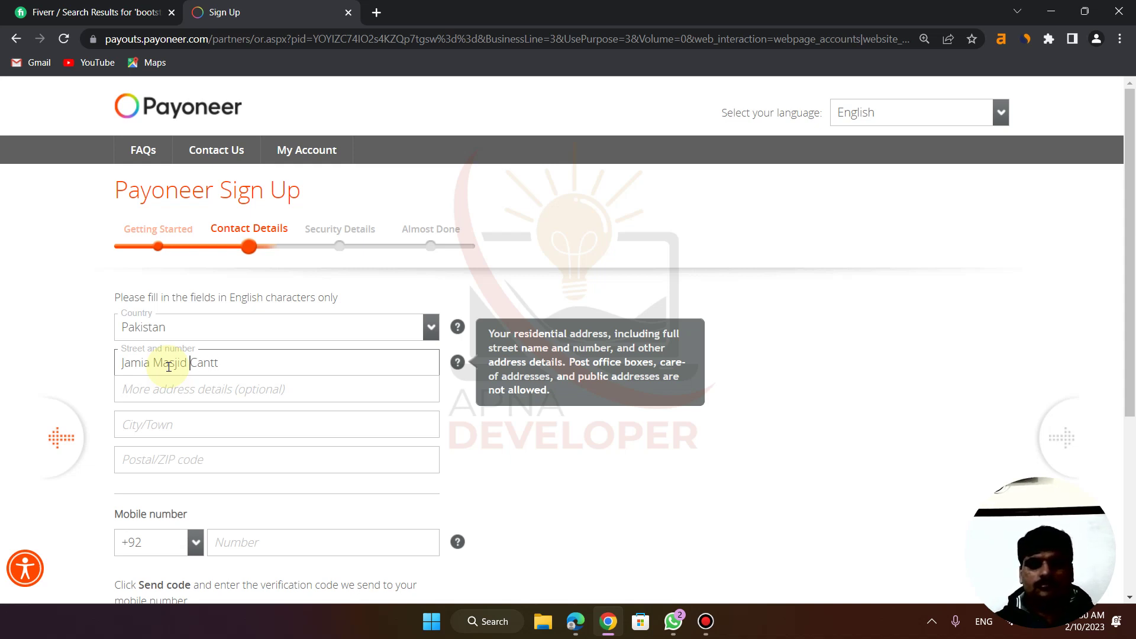
{"action": "type", "text": "O"}
{"action": "key", "text": "End"}
{"action": "type", "text": "kara"}
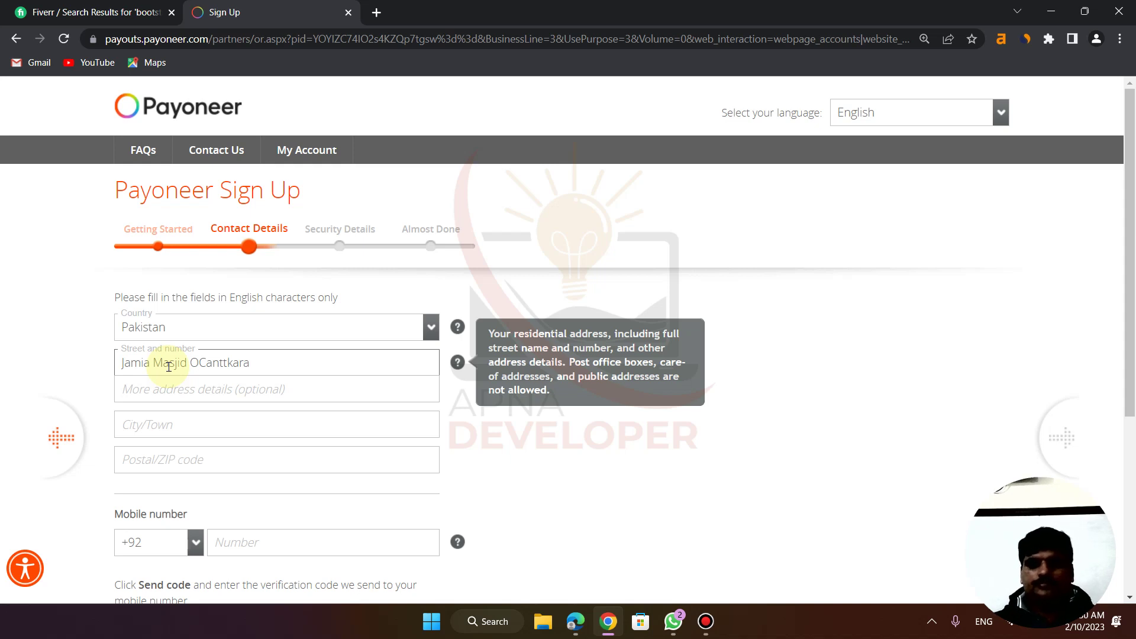
{"action": "key", "text": "BackSpace"}
{"action": "key", "text": "BackSpace"}
{"action": "key", "text": "BackSpace"}
{"action": "key", "text": "BackSpace"}
{"action": "key", "text": "BackSpace"}
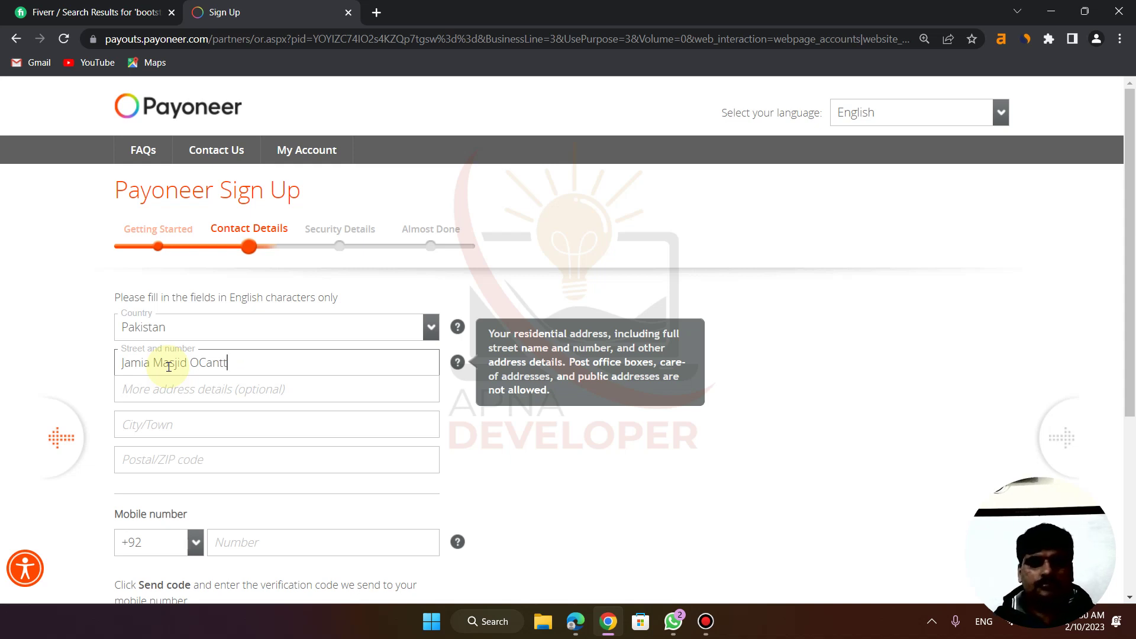
{"action": "type", "text": "t"}
{"action": "left_click", "coordinate": [198, 363]}
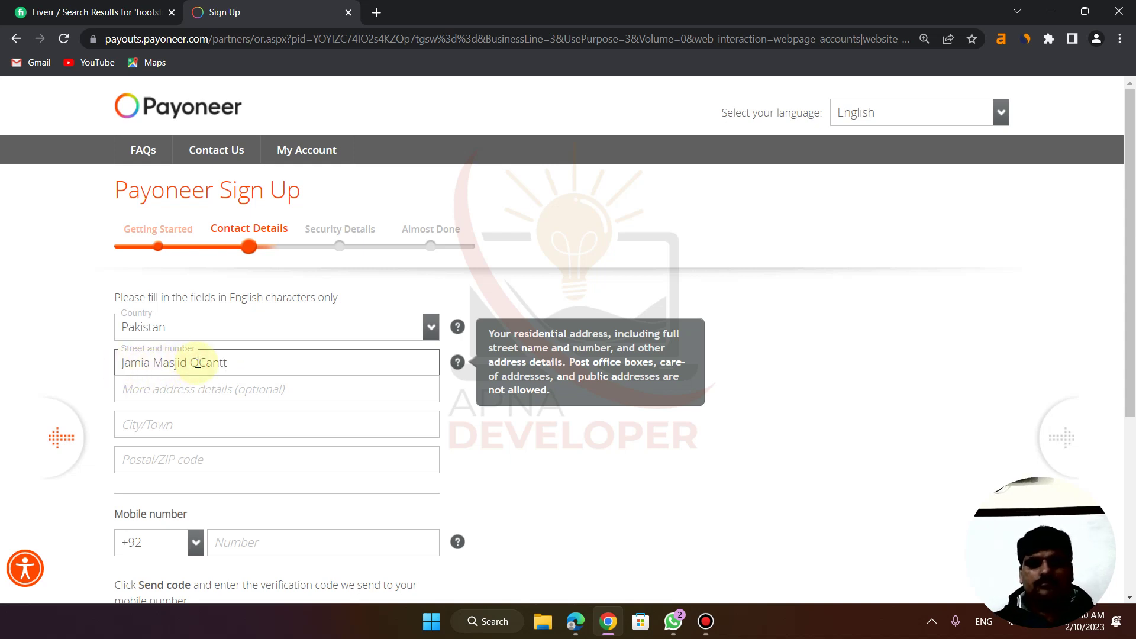
{"action": "type", "text": "kara"}
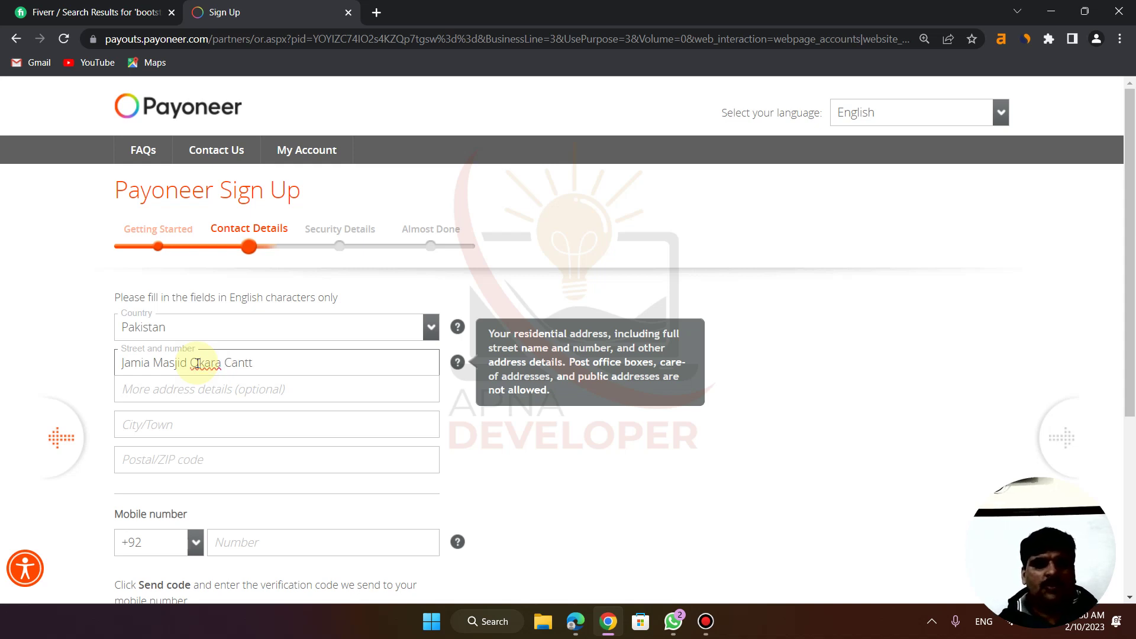
{"action": "left_click", "coordinate": [187, 421]}
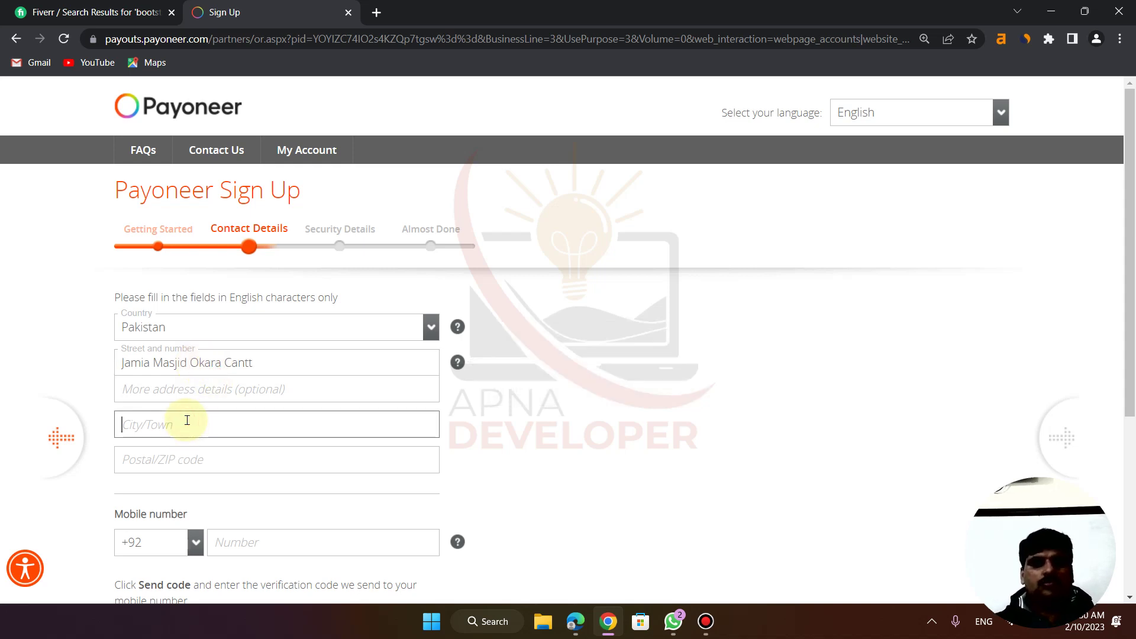
- Enter the city, choosing it from the suggestion list
{"action": "type", "text": "OkAK"}
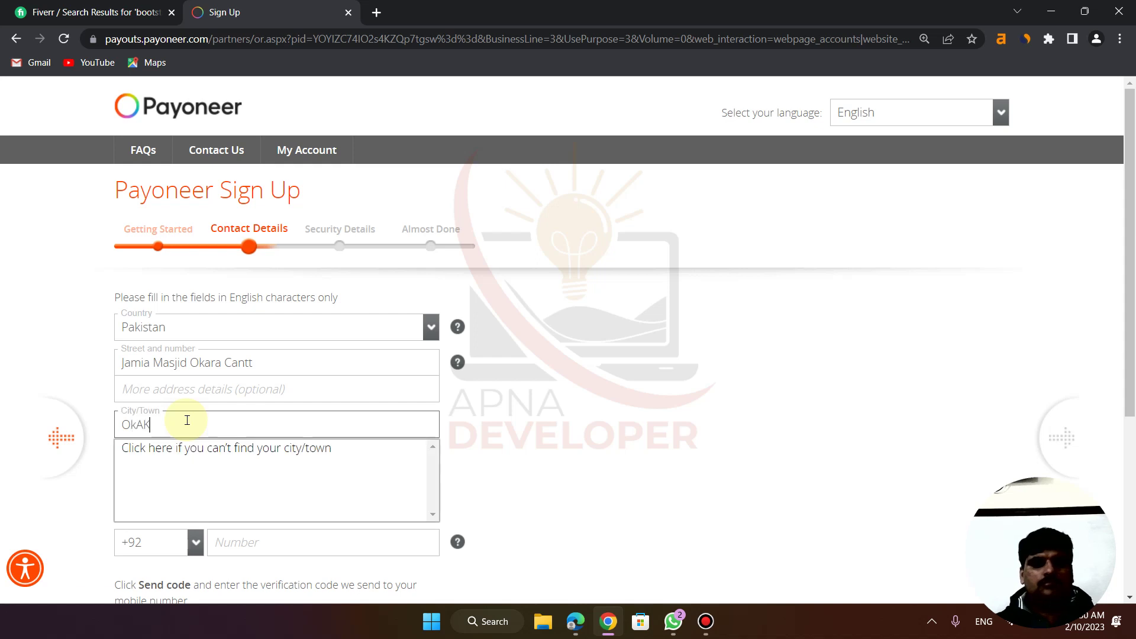
{"action": "key", "text": "BackSpace"}
{"action": "key", "text": "BackSpace"}
{"action": "scroll", "coordinate": [187, 425], "scroll_direction": "down", "scroll_amount": 5}
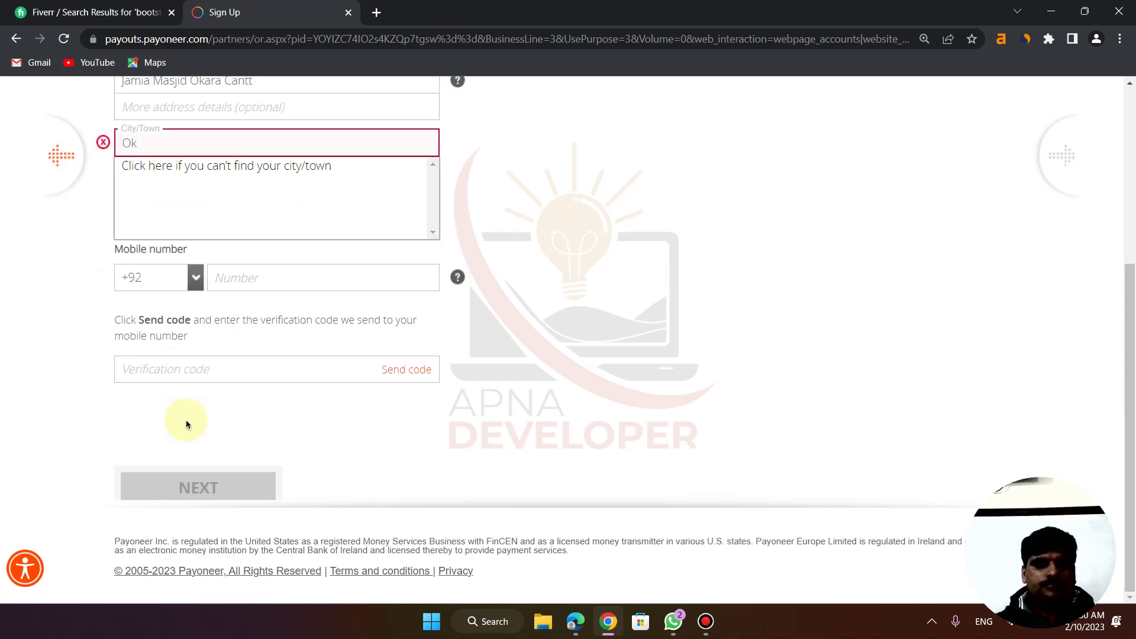
{"action": "scroll", "coordinate": [299, 464], "scroll_direction": "up", "scroll_amount": 3}
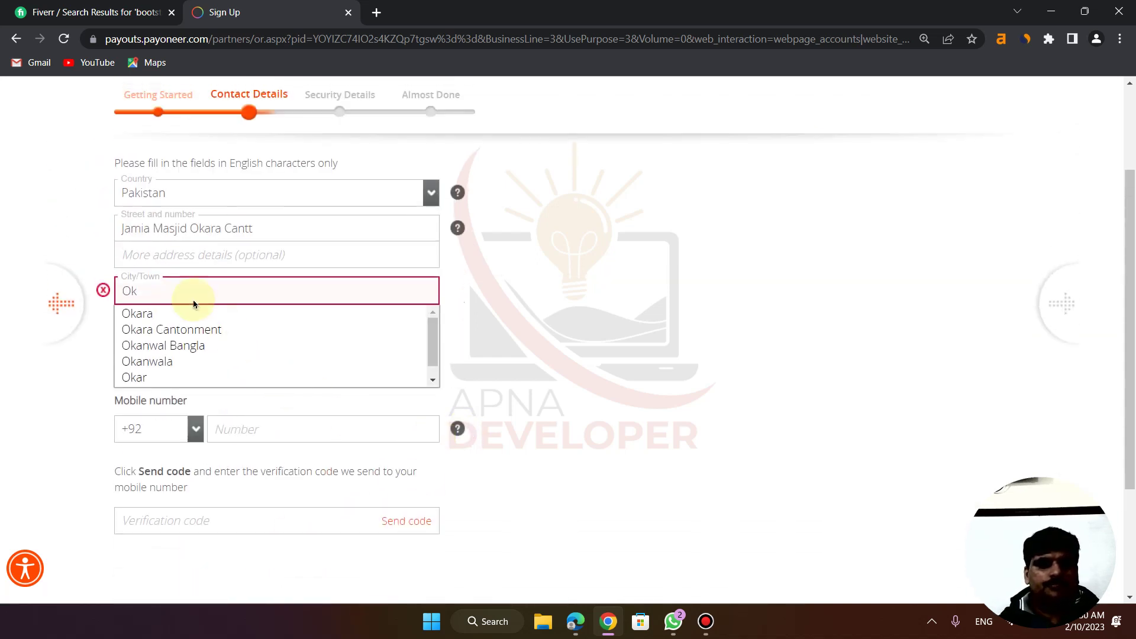
{"action": "left_click", "coordinate": [142, 317]}
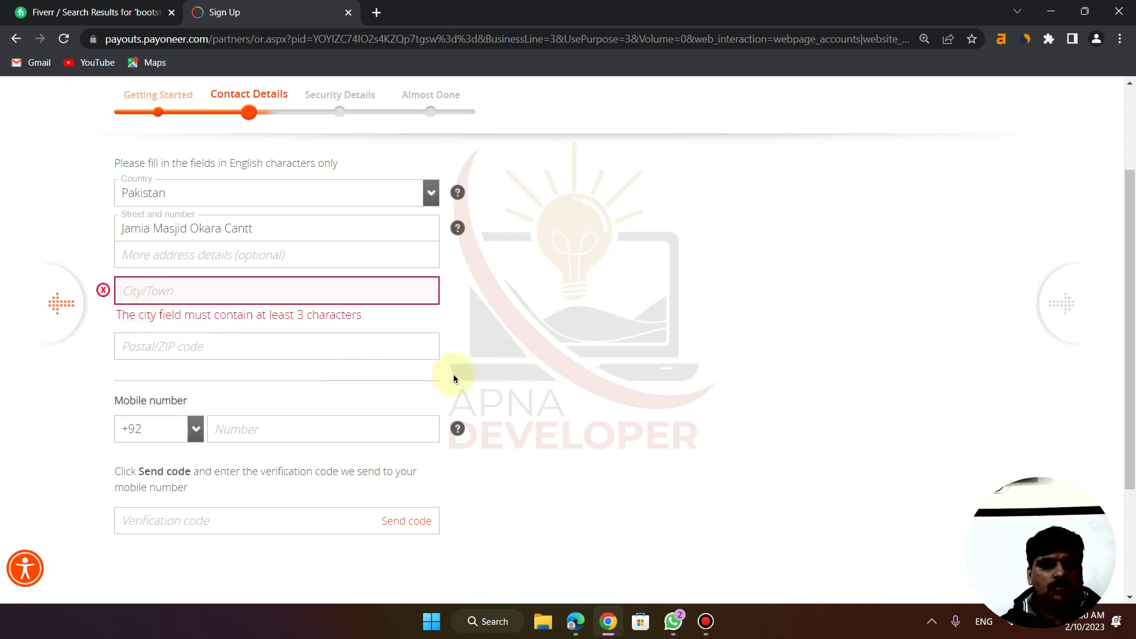
{"action": "left_click", "coordinate": [220, 293]}
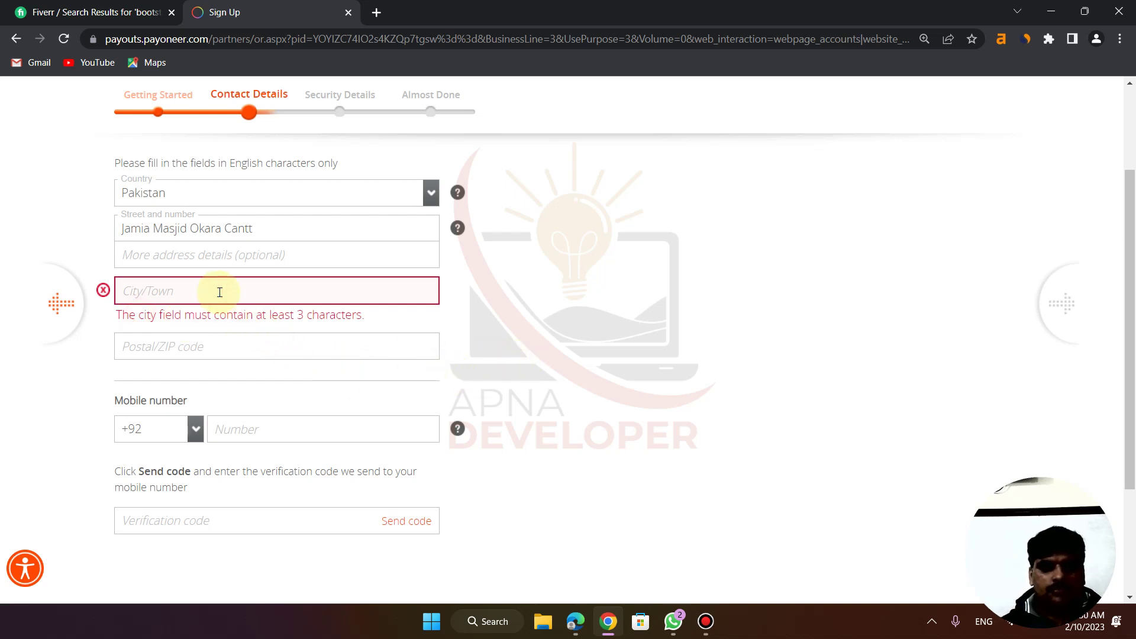
{"action": "type", "text": "O"}
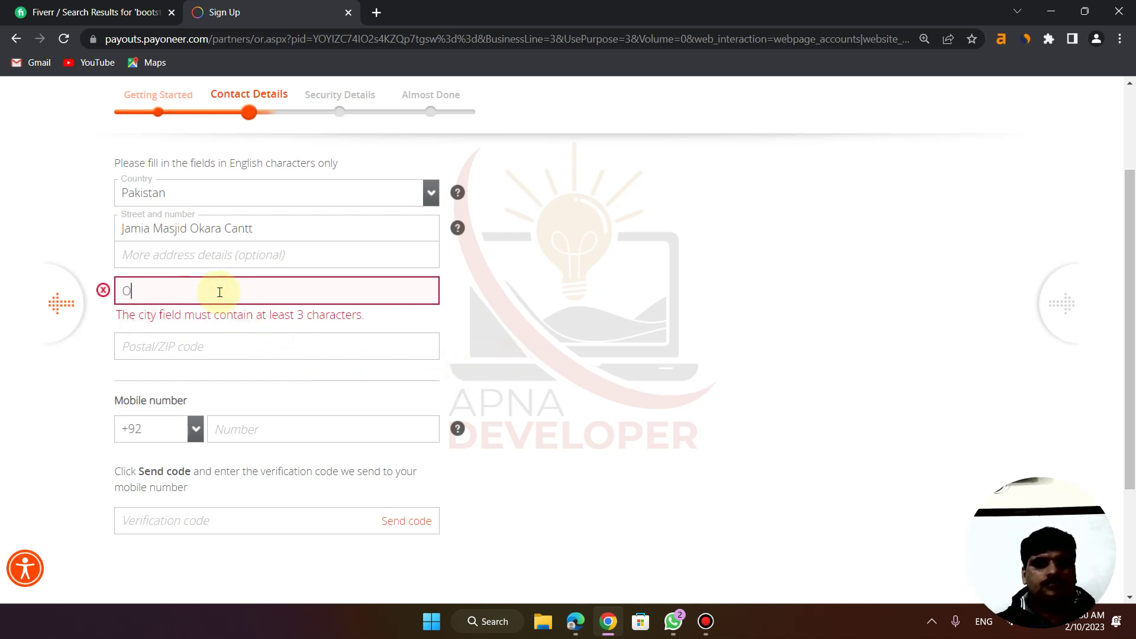
{"action": "type", "text": "Ka"}
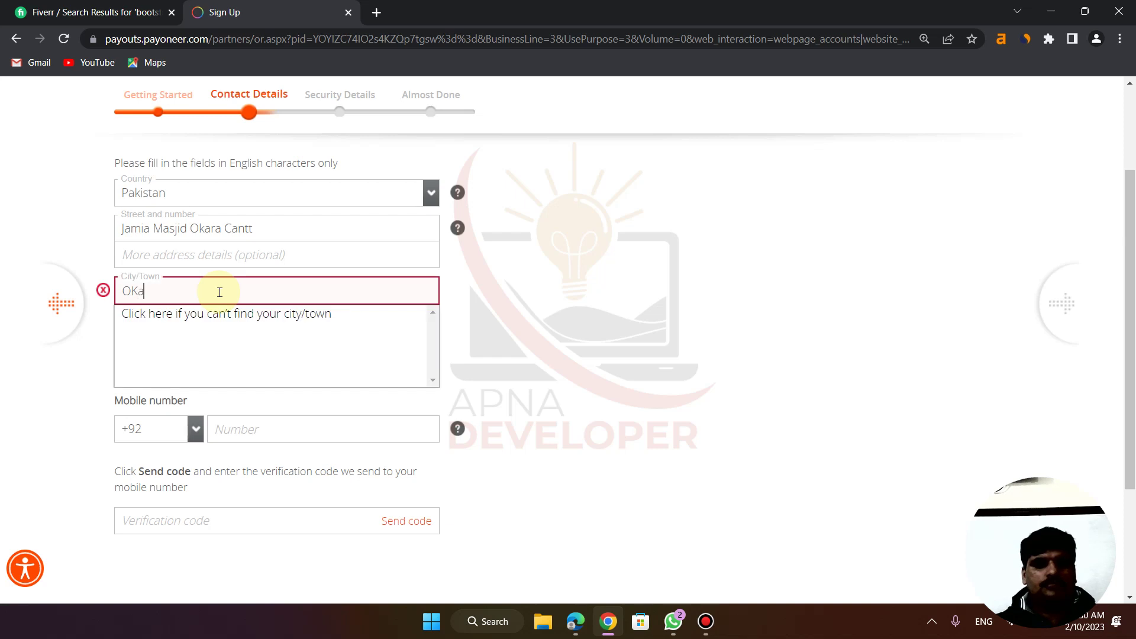
{"action": "type", "text": "ra"}
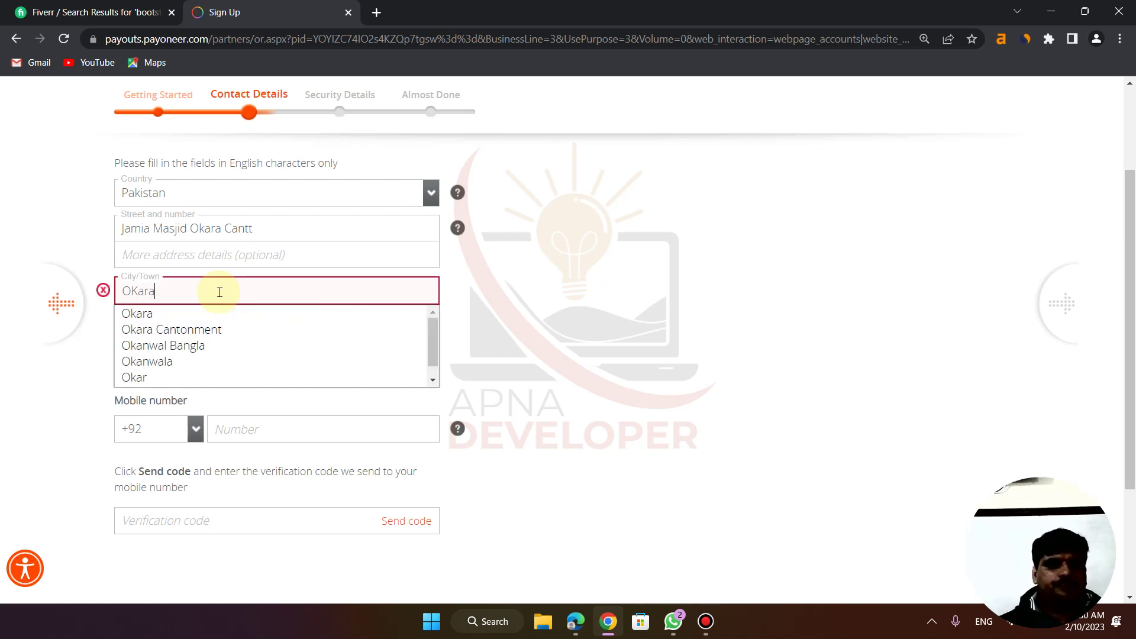
{"action": "left_click", "coordinate": [155, 313]}
- Fill in the postal/ZIP code field
{"action": "left_click", "coordinate": [196, 326]}
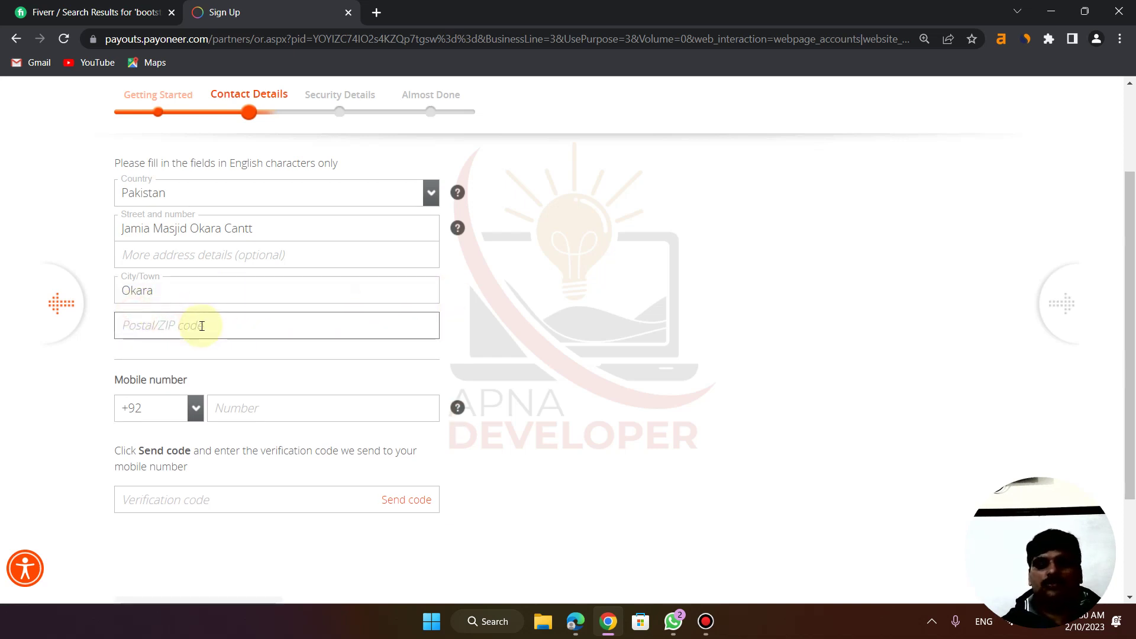
{"action": "type", "text": "56300"}
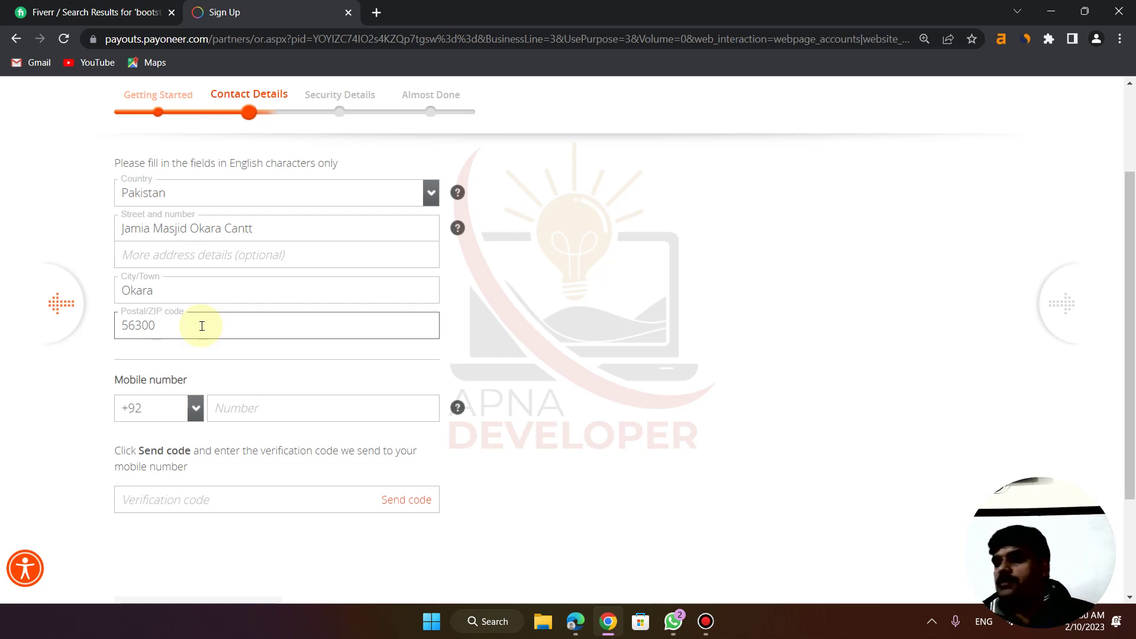
{"action": "scroll", "coordinate": [330, 317], "scroll_direction": "down", "scroll_amount": 1}
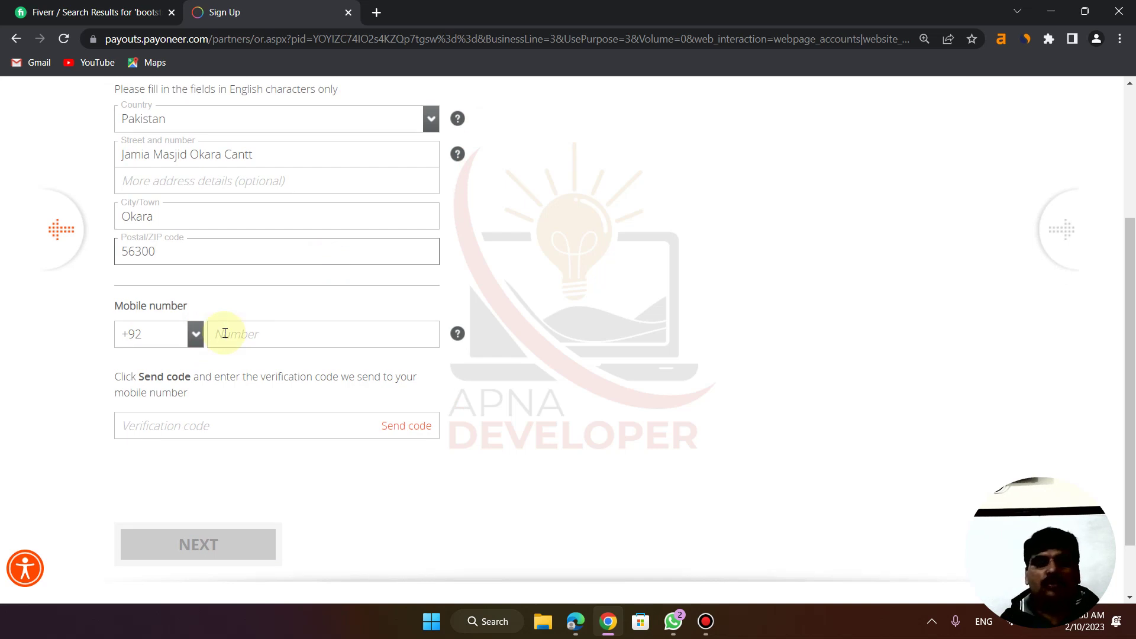
- Enter the mobile number under the +92 code, replacing two mistyped digits with '22'
{"action": "left_click", "coordinate": [225, 333]}
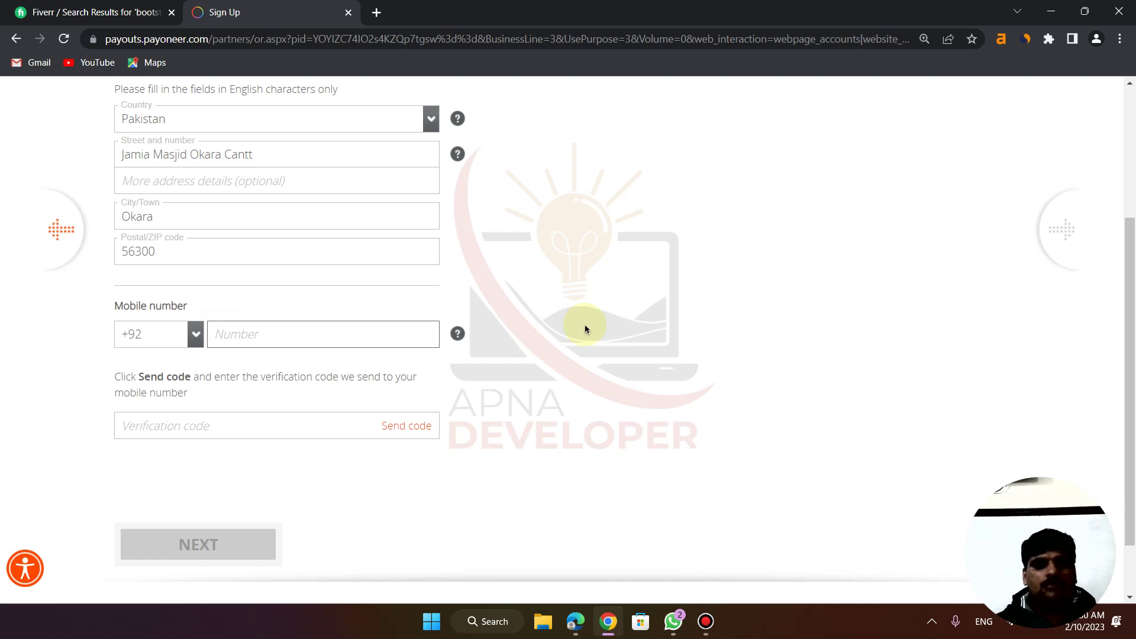
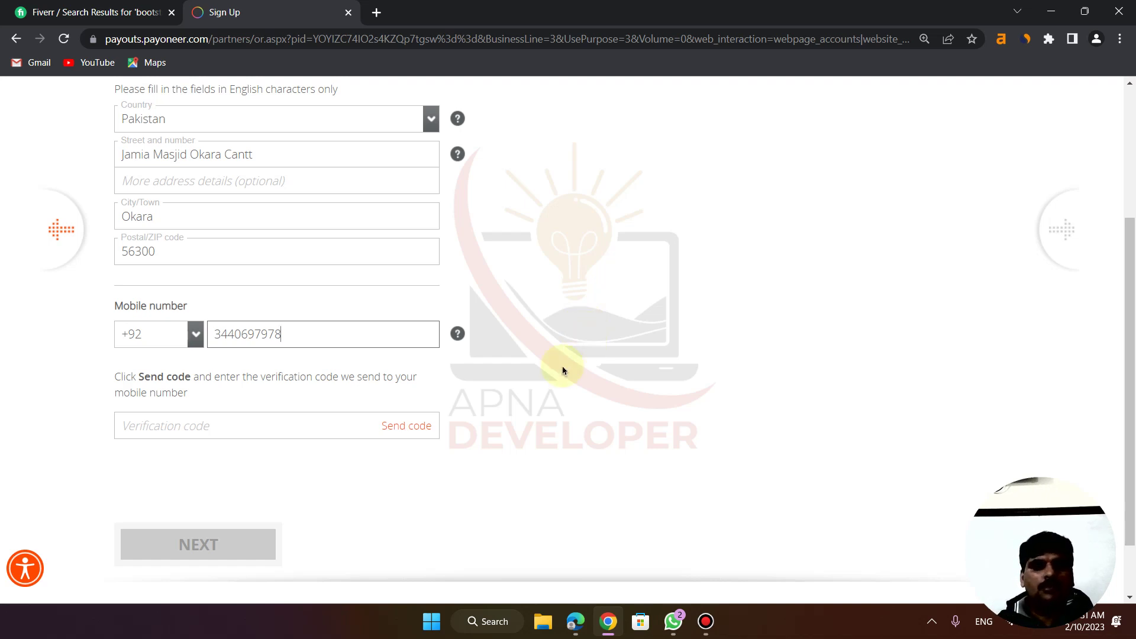
{"action": "left_click", "coordinate": [233, 332]}
{"action": "key", "text": "BackSpace"}
{"action": "key", "text": "BackSpace"}
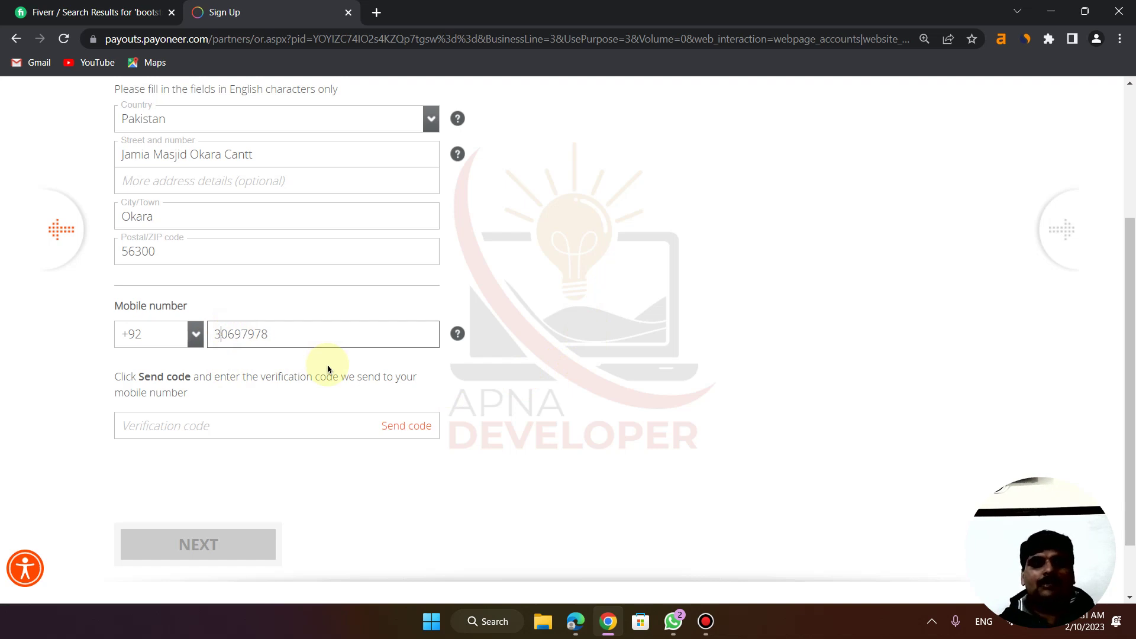
{"action": "type", "text": "22"}
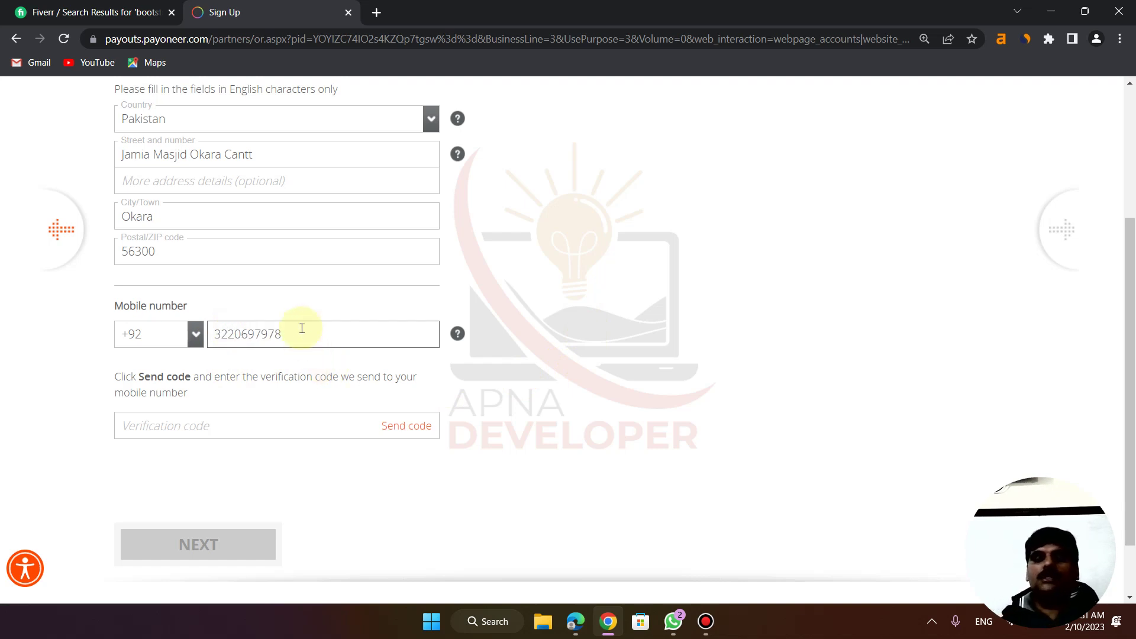
{"action": "left_click", "coordinate": [302, 328]}
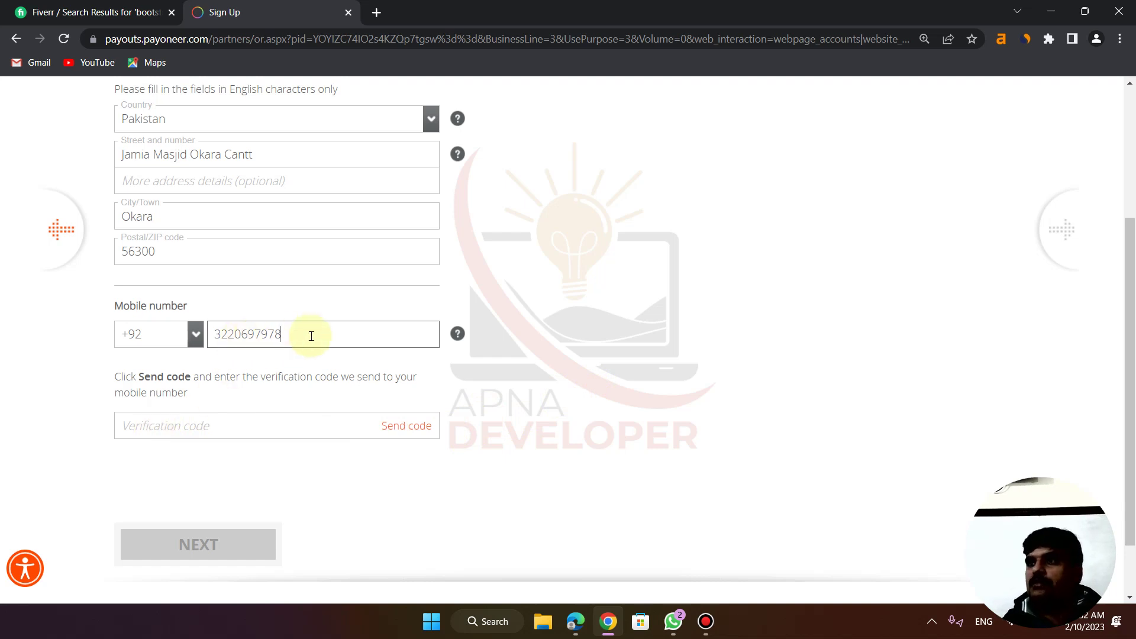
- Have a code texted to the phone, enter the received verification code, and submit Contact Details
{"action": "left_click", "coordinate": [394, 427]}
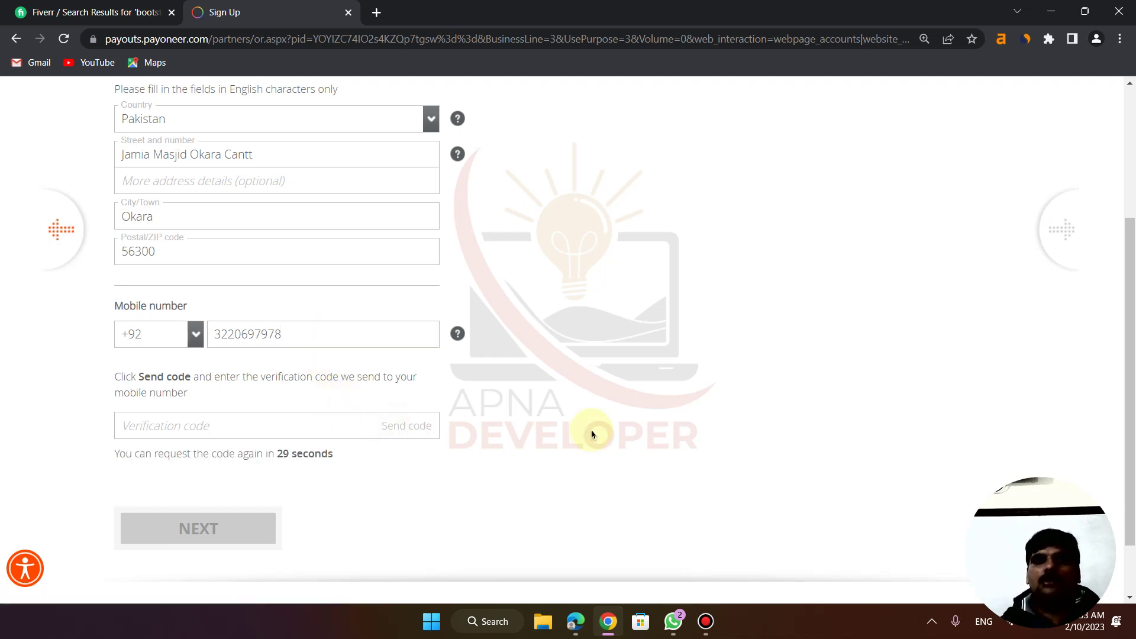
{"action": "left_click", "coordinate": [256, 426]}
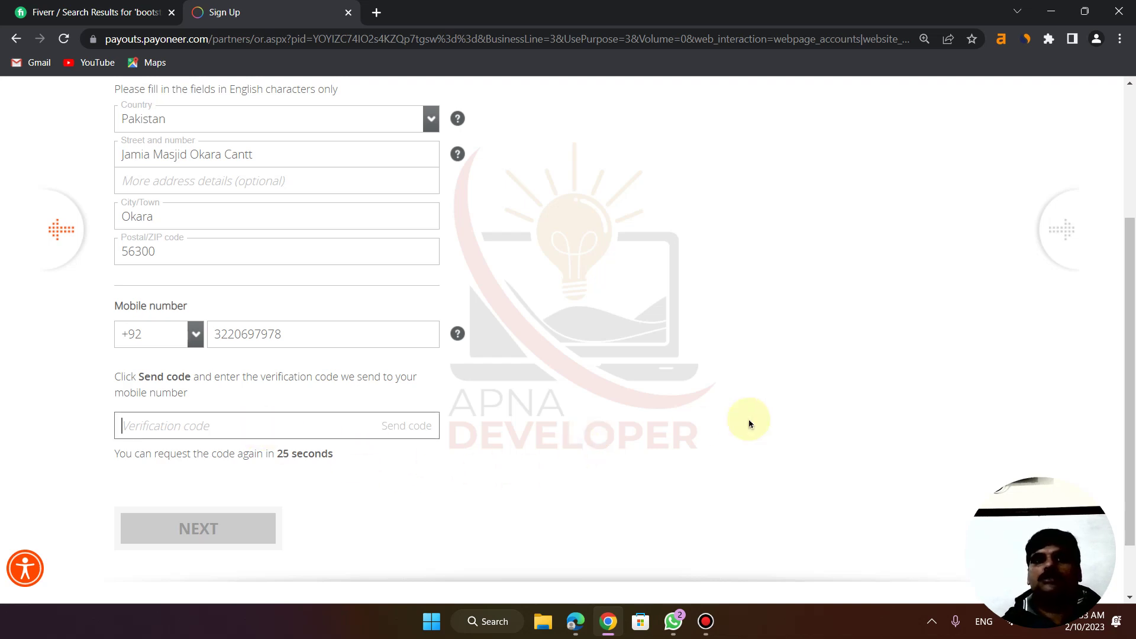
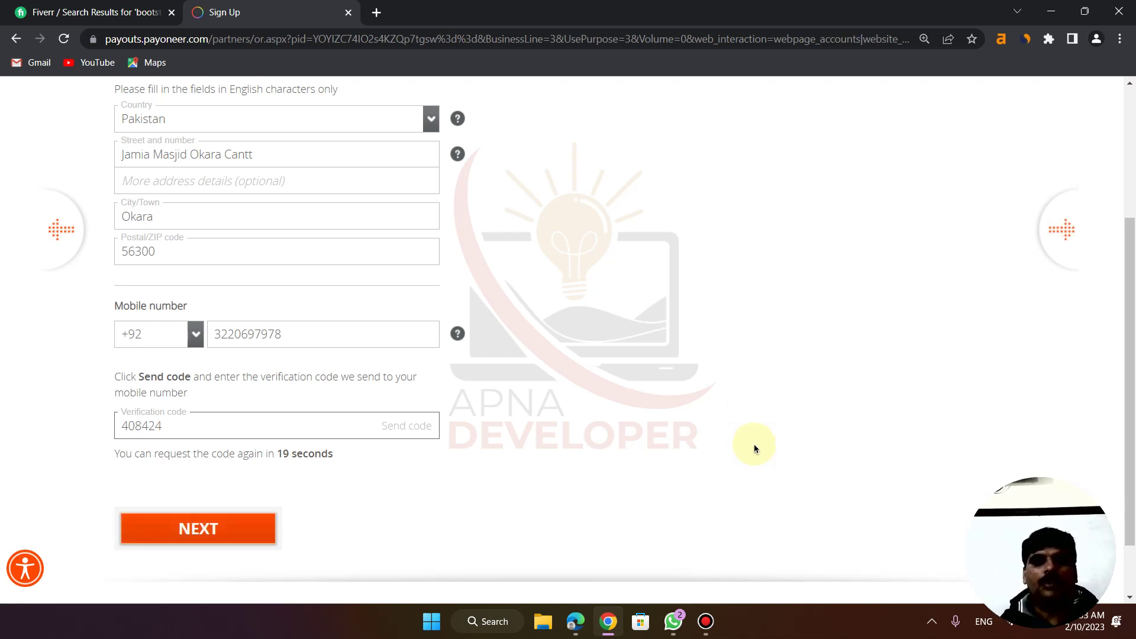
{"action": "left_click", "coordinate": [221, 533]}
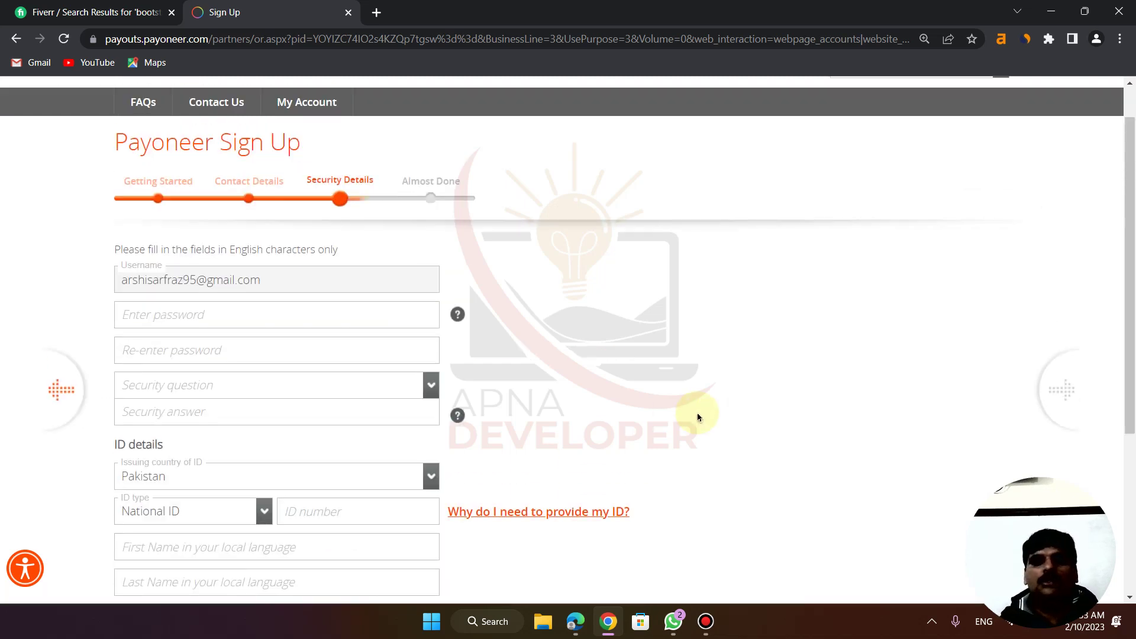
- Enter the account password and re-enter it to confirm
{"action": "scroll", "coordinate": [698, 418], "scroll_direction": "up", "scroll_amount": 1}
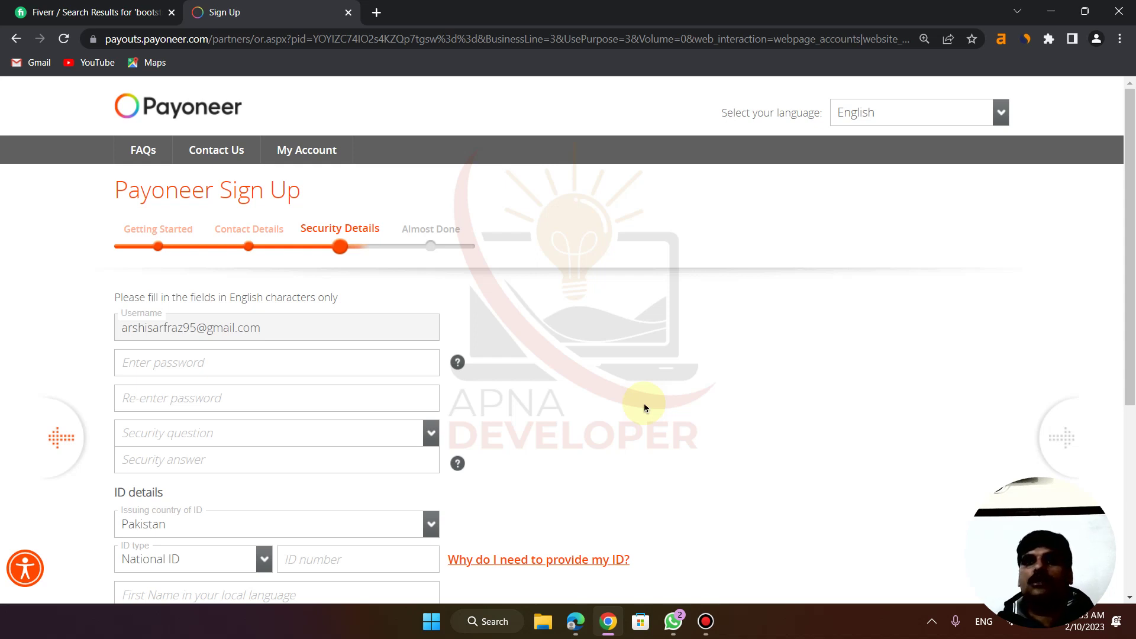
{"action": "left_click", "coordinate": [302, 360]}
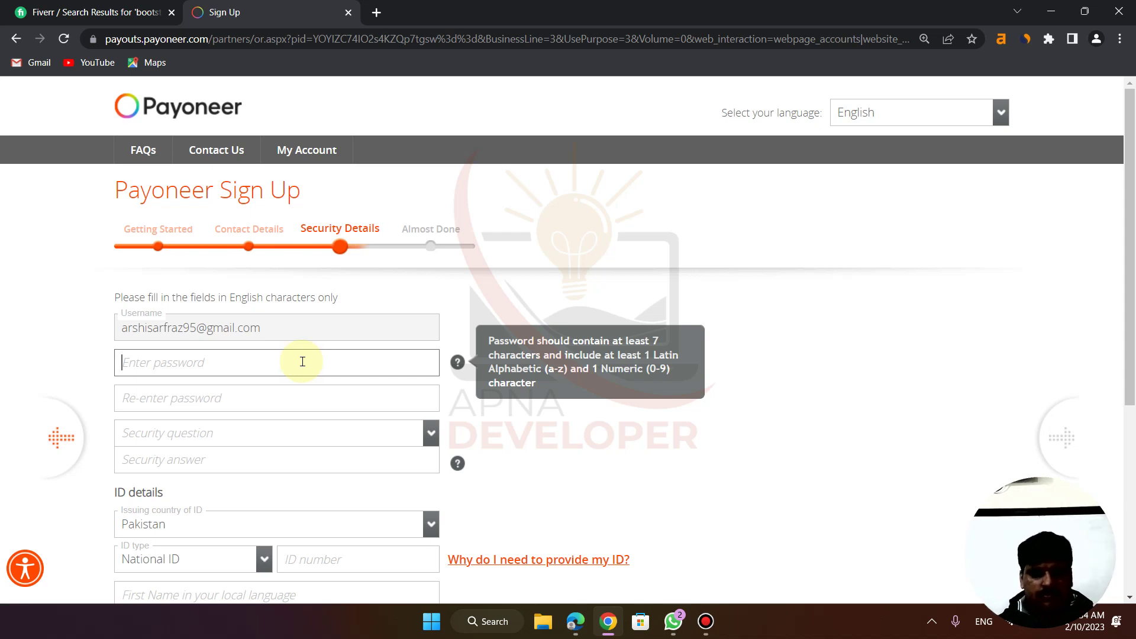
{"action": "type", "text": "••••"}
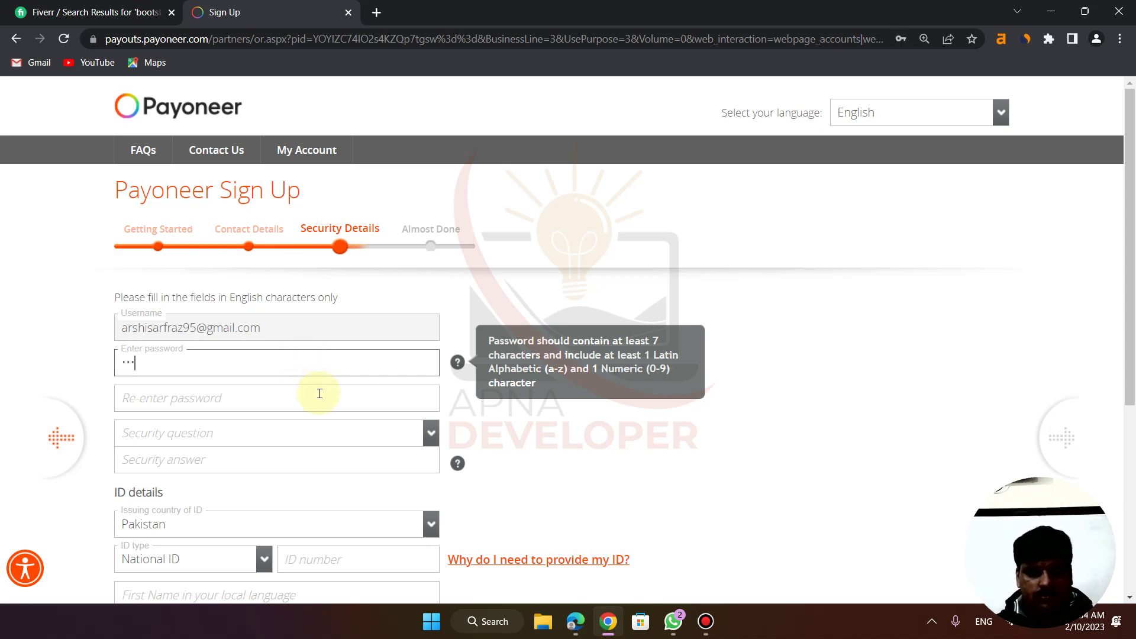
{"action": "type", "text": "••••"}
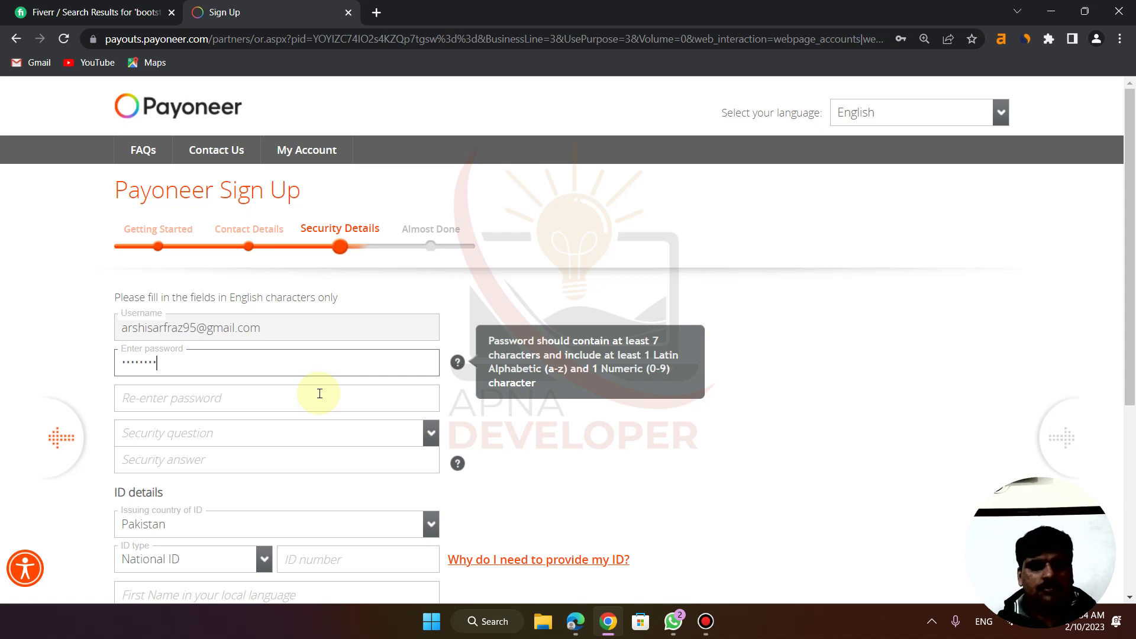
{"action": "left_click", "coordinate": [301, 399]}
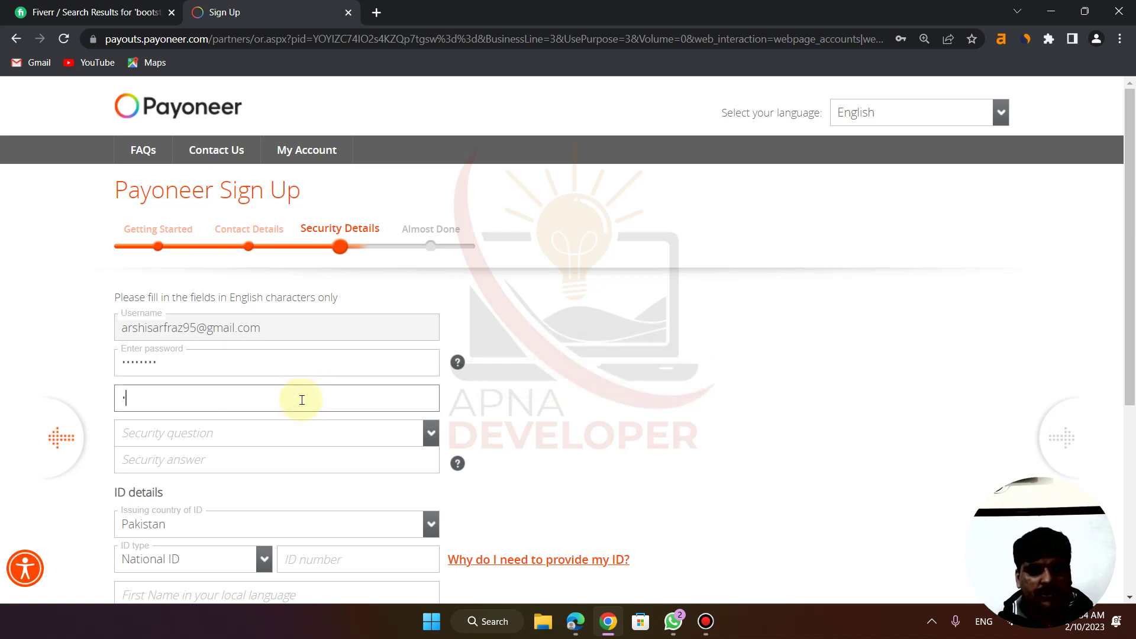
{"action": "type", "text": "••••••••"}
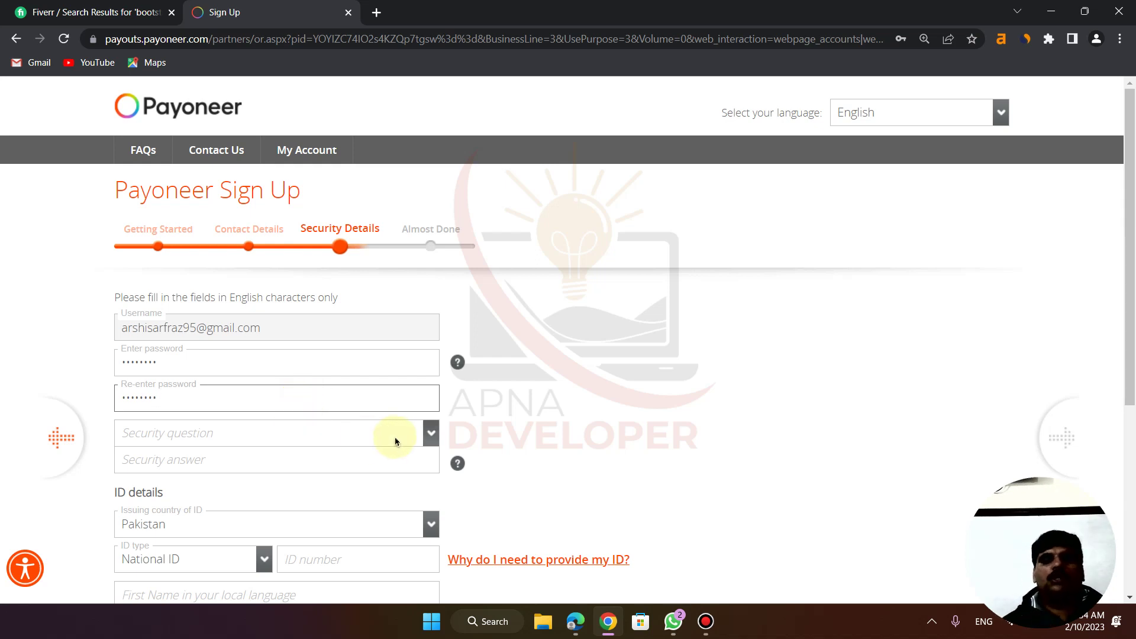
- Choose the first elementary school city security question and type its answer
{"action": "left_click", "coordinate": [432, 429]}
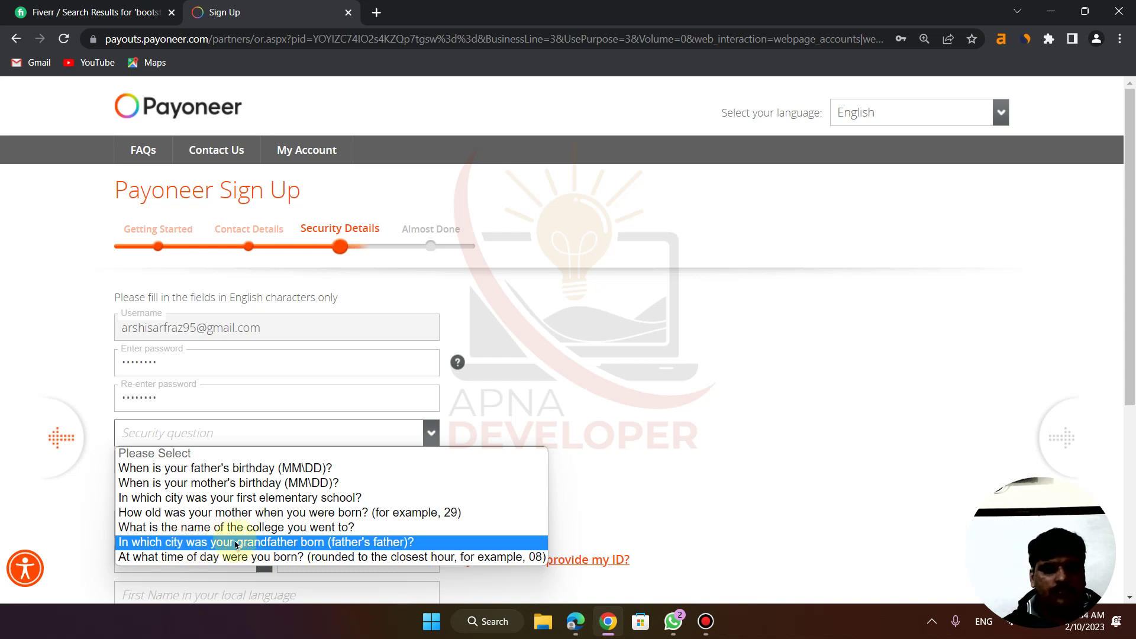
{"action": "left_click", "coordinate": [231, 497]}
{"action": "left_click", "coordinate": [184, 461]}
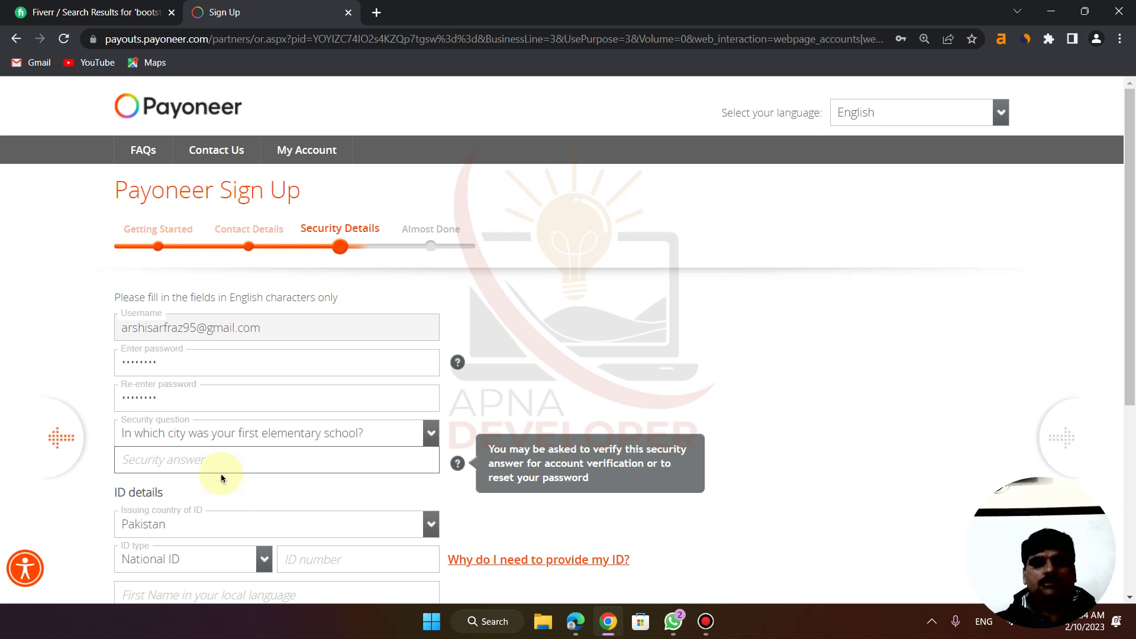
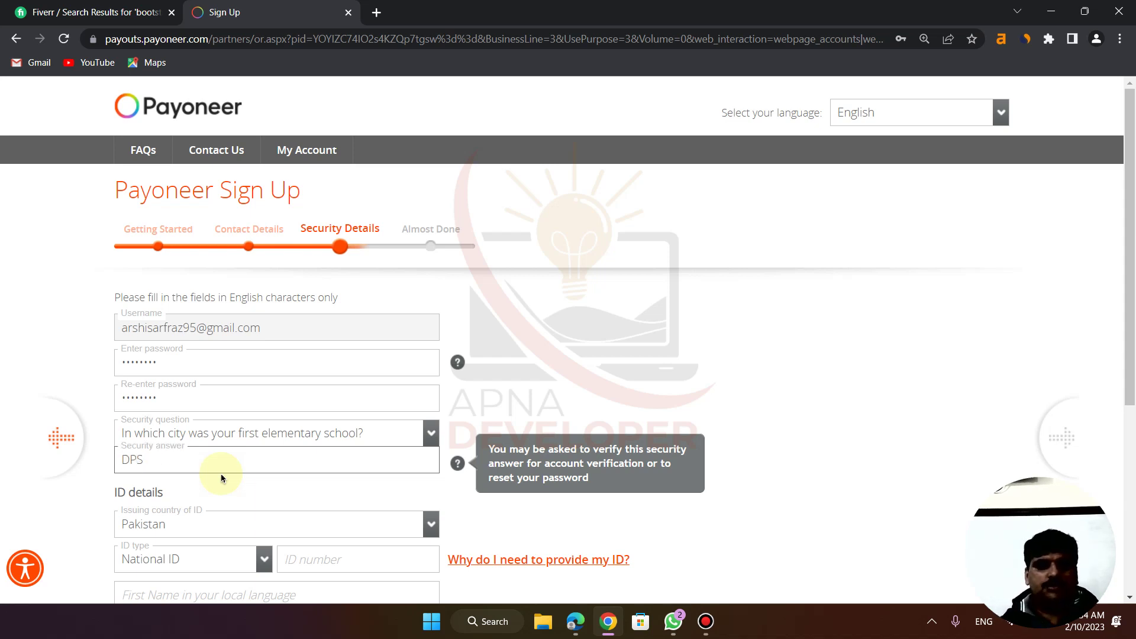
{"action": "scroll", "coordinate": [266, 437], "scroll_direction": "down", "scroll_amount": 1}
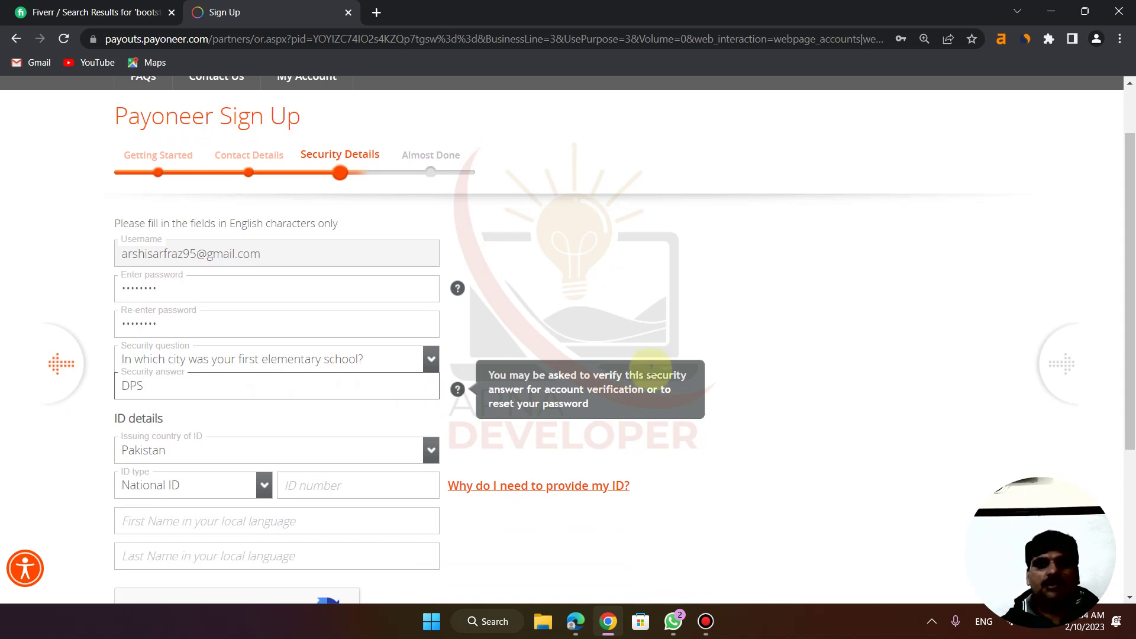
{"action": "scroll", "coordinate": [651, 368], "scroll_direction": "down", "scroll_amount": 1}
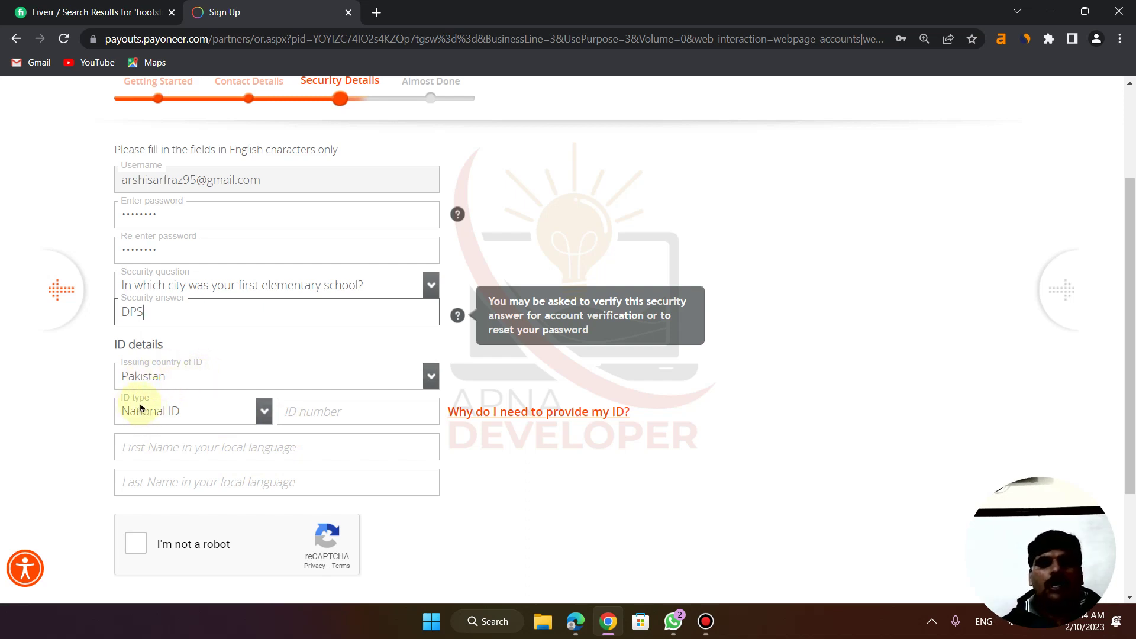
{"action": "left_click", "coordinate": [265, 413]}
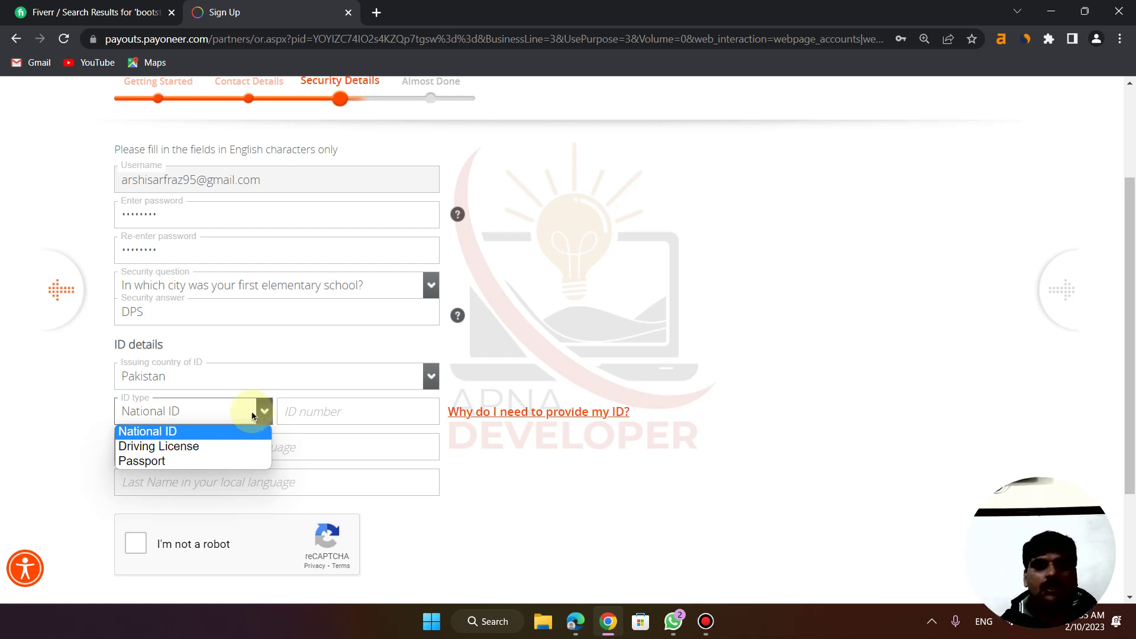
{"action": "left_click", "coordinate": [143, 432]}
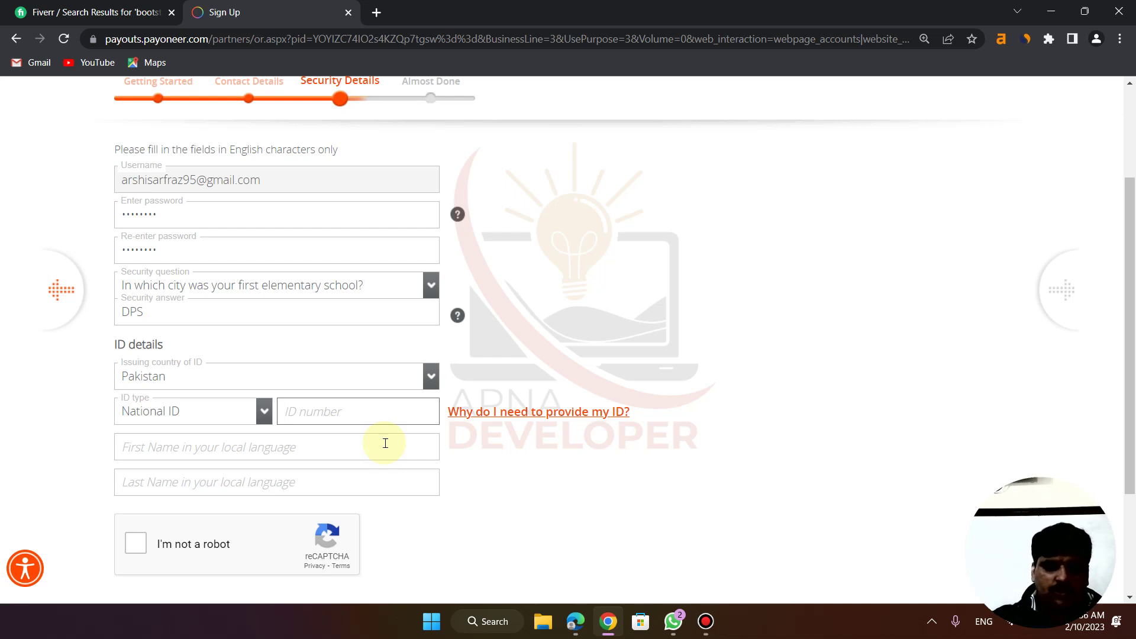
- Enter the national ID number in the ID number field under ID details
{"action": "key", "text": "Tab"}
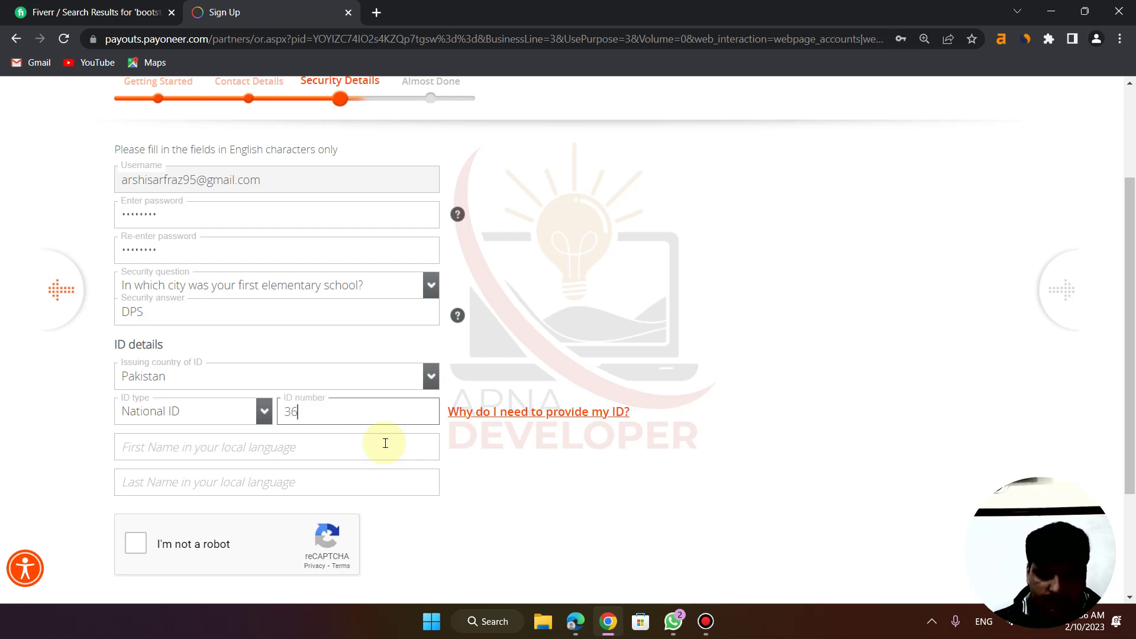
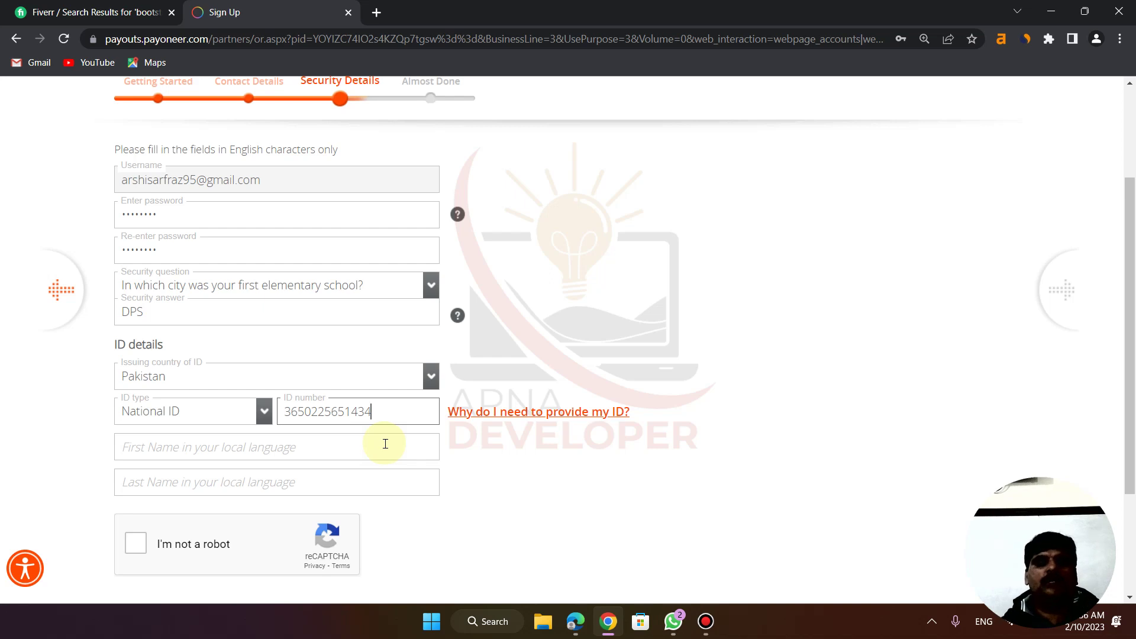
{"action": "left_click", "coordinate": [299, 448]}
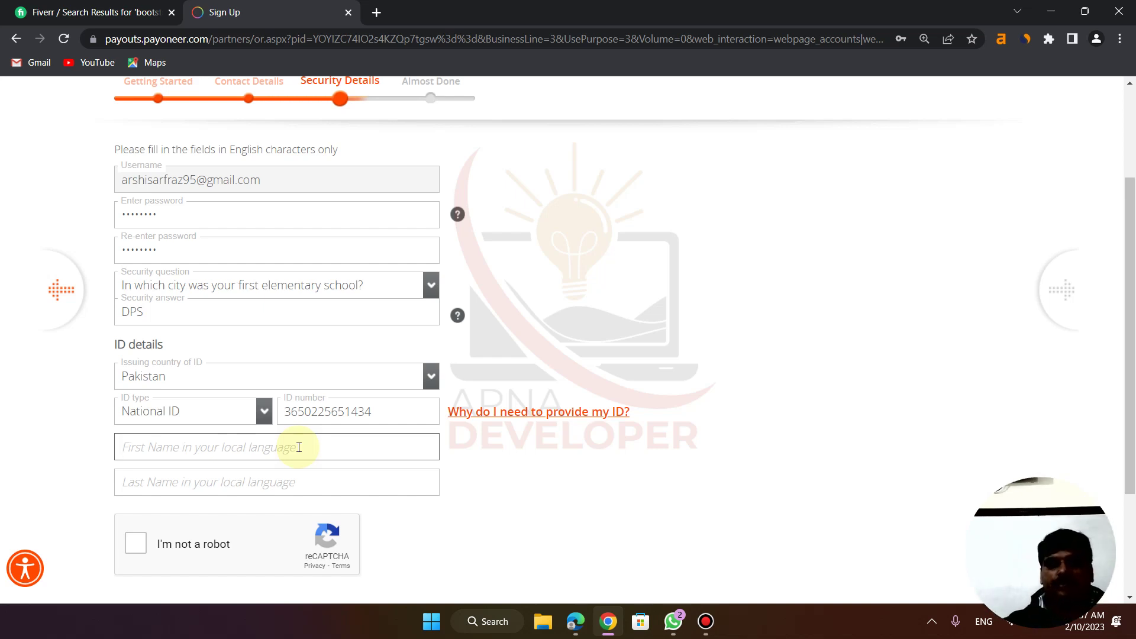
- Enter the user's first and last names in Urdu in the local-language name fields
{"action": "type", "text": "AR"}
{"action": "key", "text": "BackSpace"}
{"action": "key", "text": "BackSpace"}
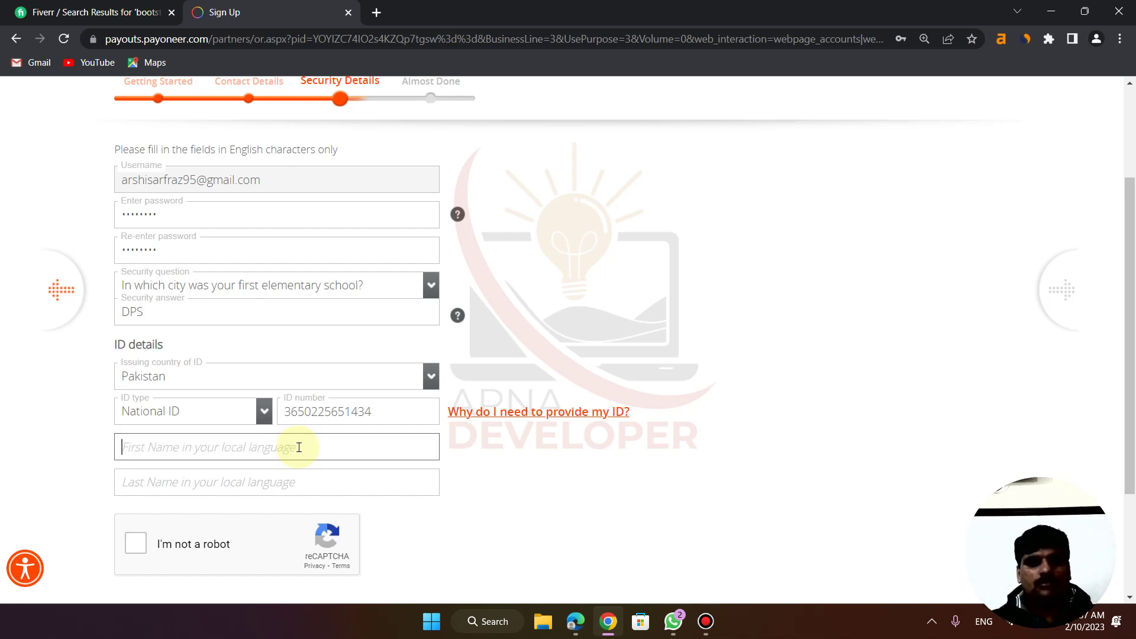
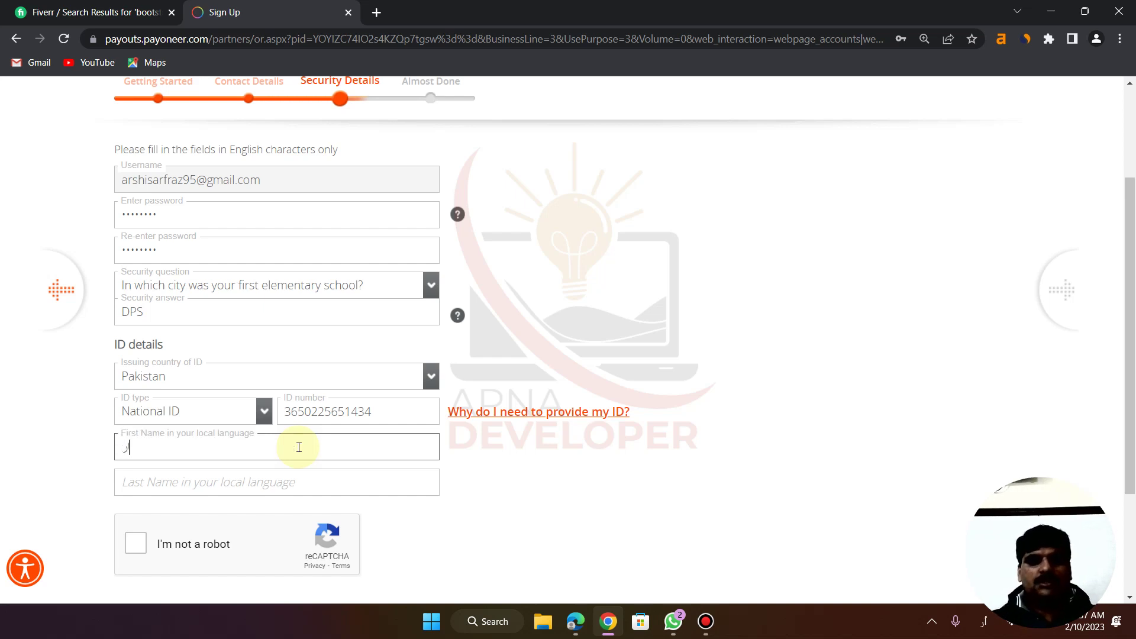
{"action": "left_click", "coordinate": [320, 482]}
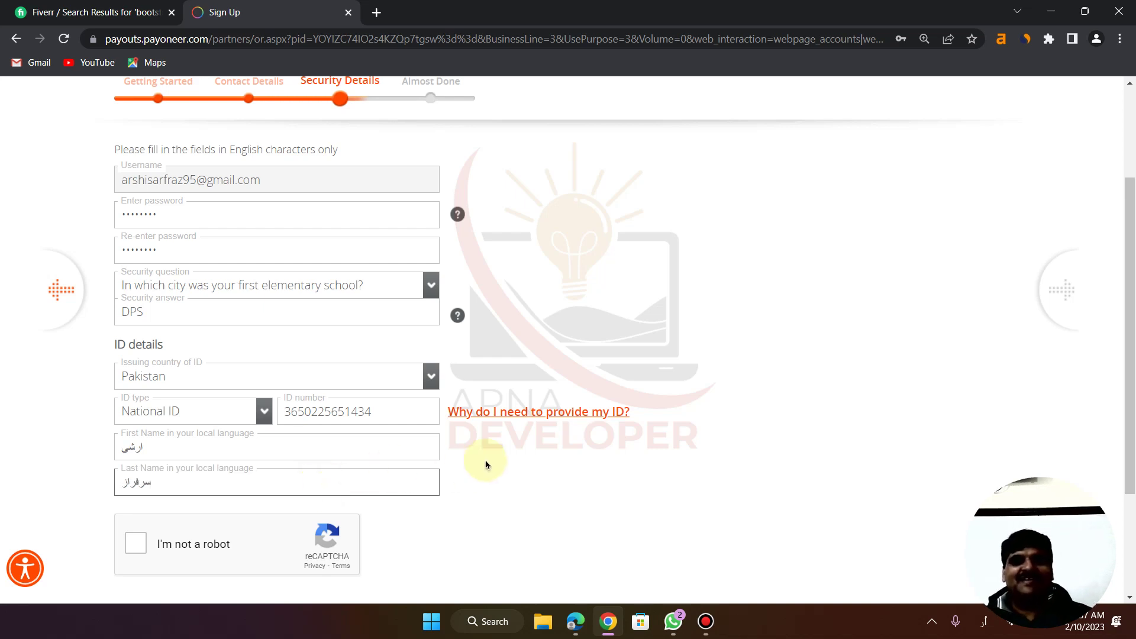
- Start the reCAPTCHA check and select all the traffic light squares
{"action": "scroll", "coordinate": [313, 418], "scroll_direction": "down", "scroll_amount": 2}
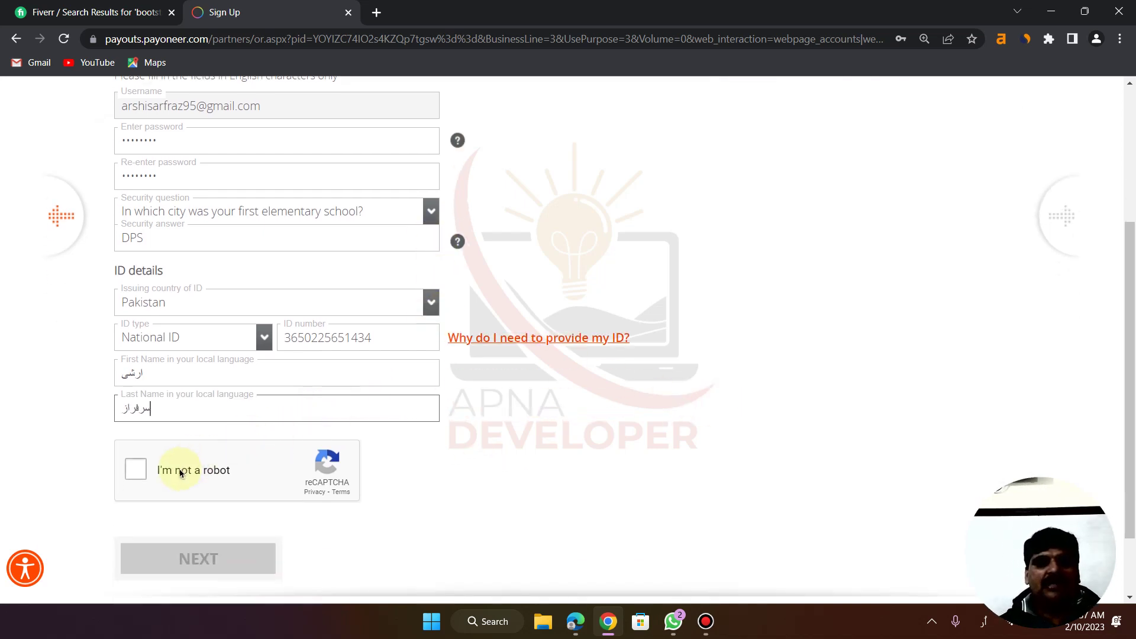
{"action": "left_click", "coordinate": [136, 470]}
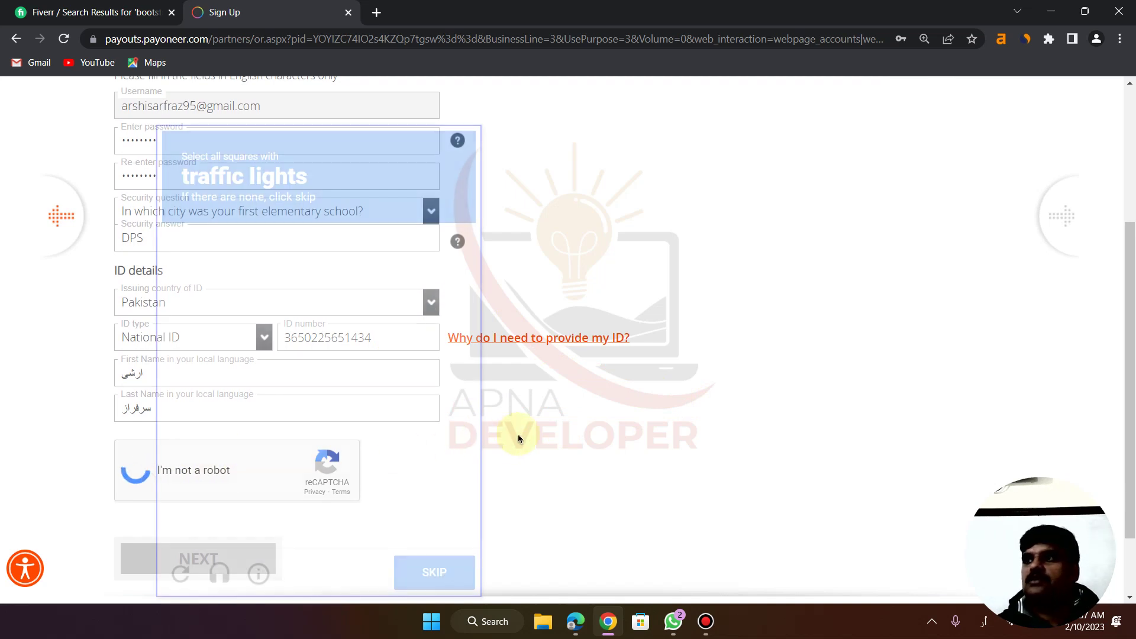
{"action": "left_click", "coordinate": [284, 350]}
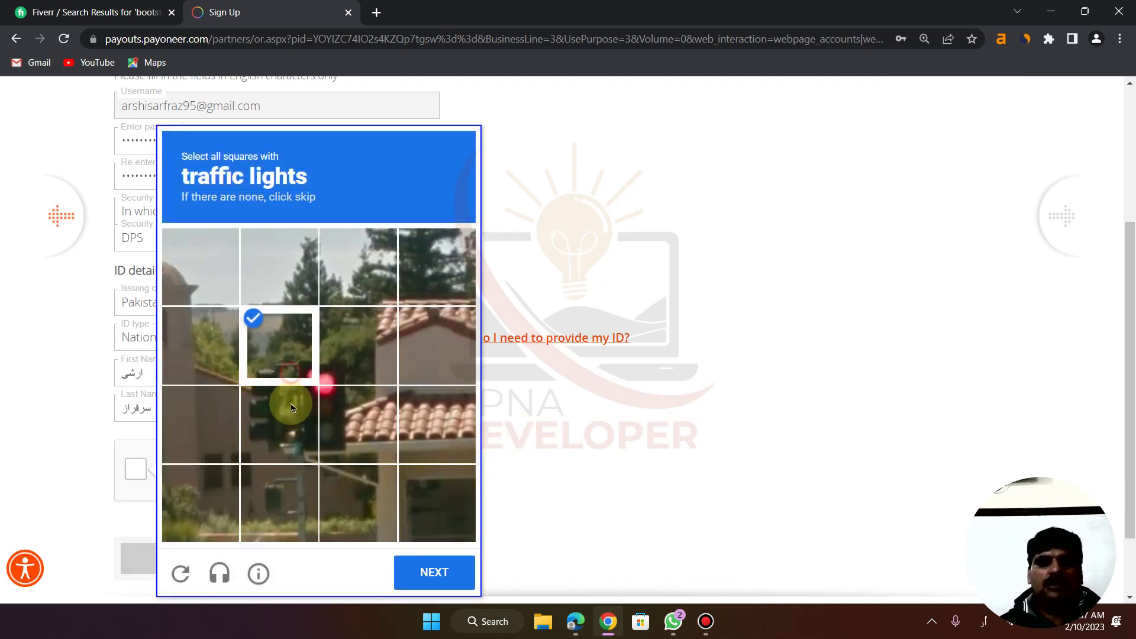
{"action": "left_click", "coordinate": [282, 424]}
{"action": "left_click", "coordinate": [358, 423]}
{"action": "left_click", "coordinate": [358, 349]}
{"action": "left_click", "coordinate": [439, 573]}
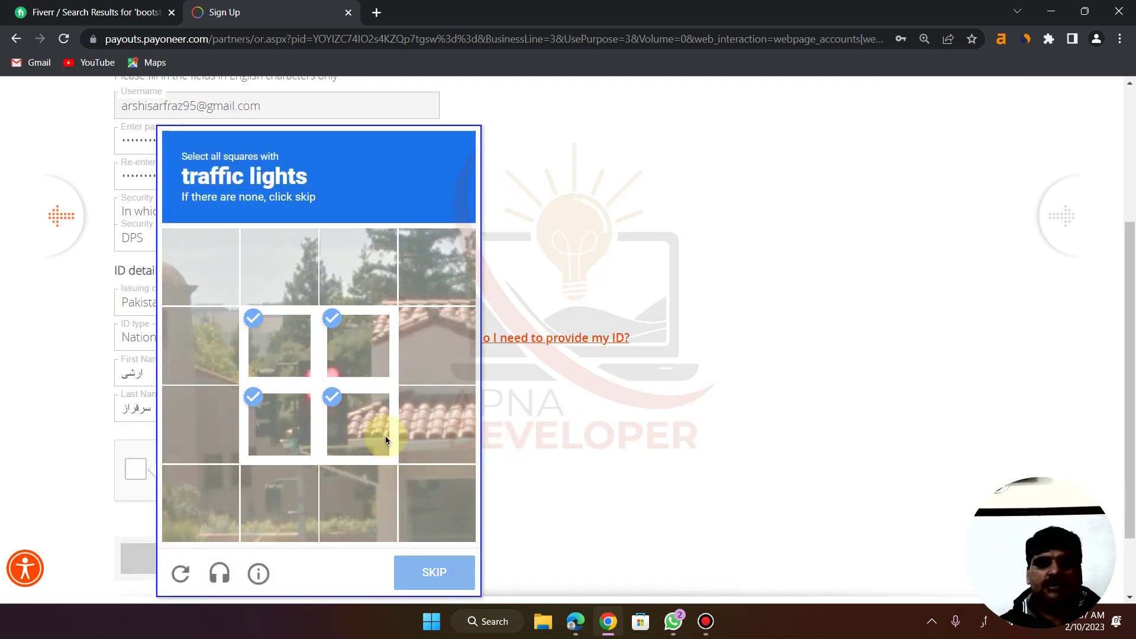
- Select the fire hydrant squares, verify the reCAPTCHA, and submit Security Details
{"action": "left_click", "coordinate": [269, 358]}
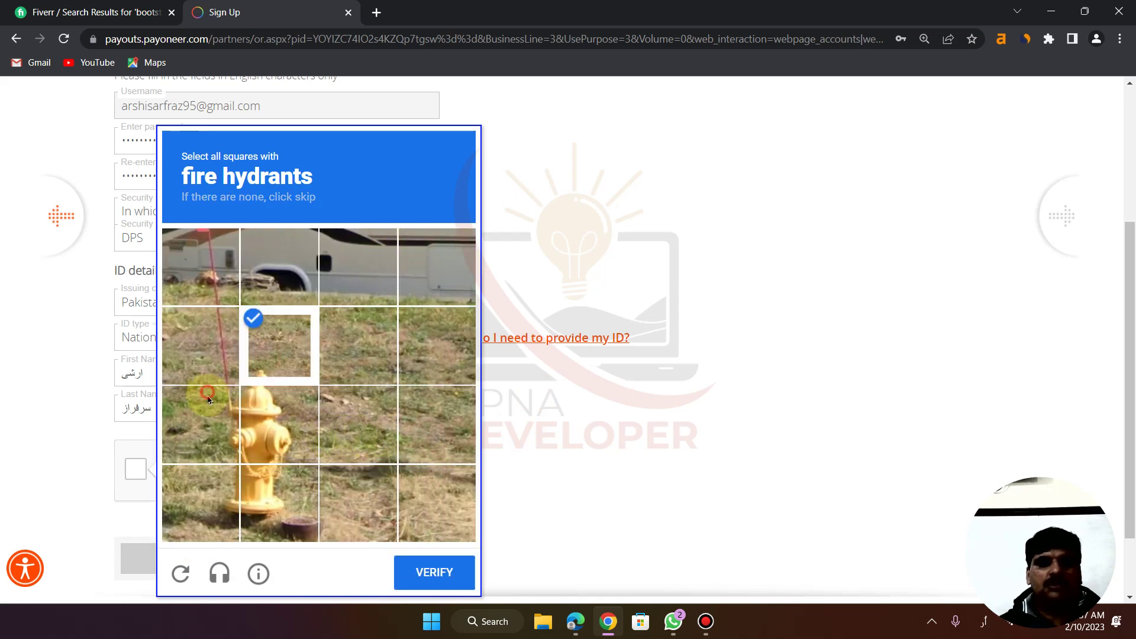
{"action": "left_click", "coordinate": [201, 425]}
{"action": "left_click", "coordinate": [280, 424]}
{"action": "left_click", "coordinate": [280, 503]}
{"action": "left_click", "coordinate": [200, 503]}
{"action": "left_click", "coordinate": [441, 570]}
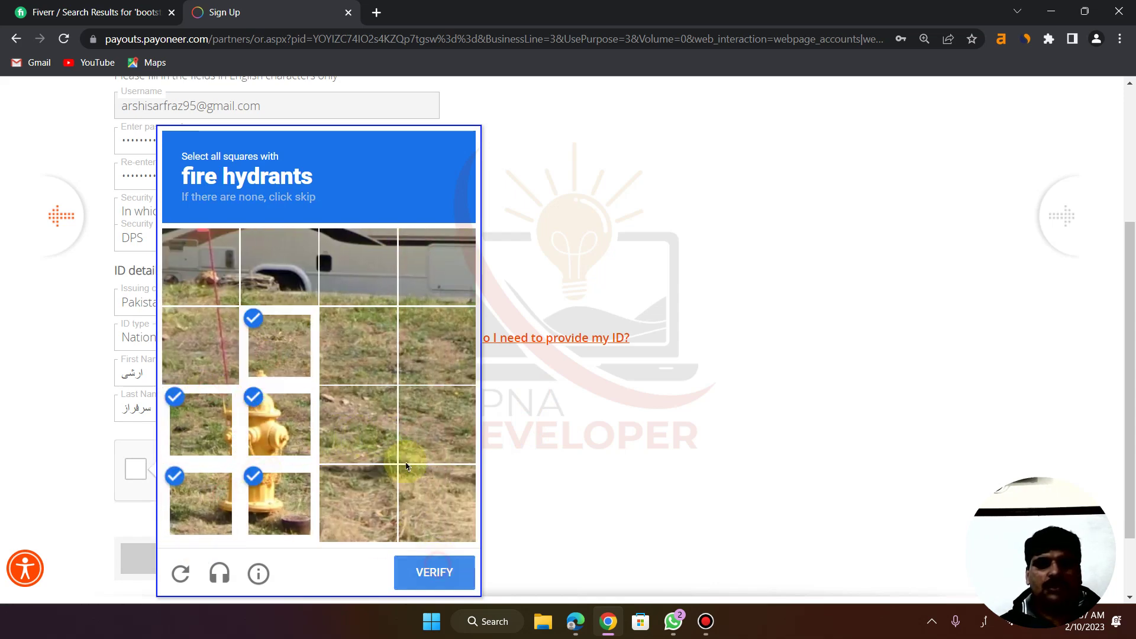
{"action": "scroll", "coordinate": [408, 355], "scroll_direction": "up", "scroll_amount": 3}
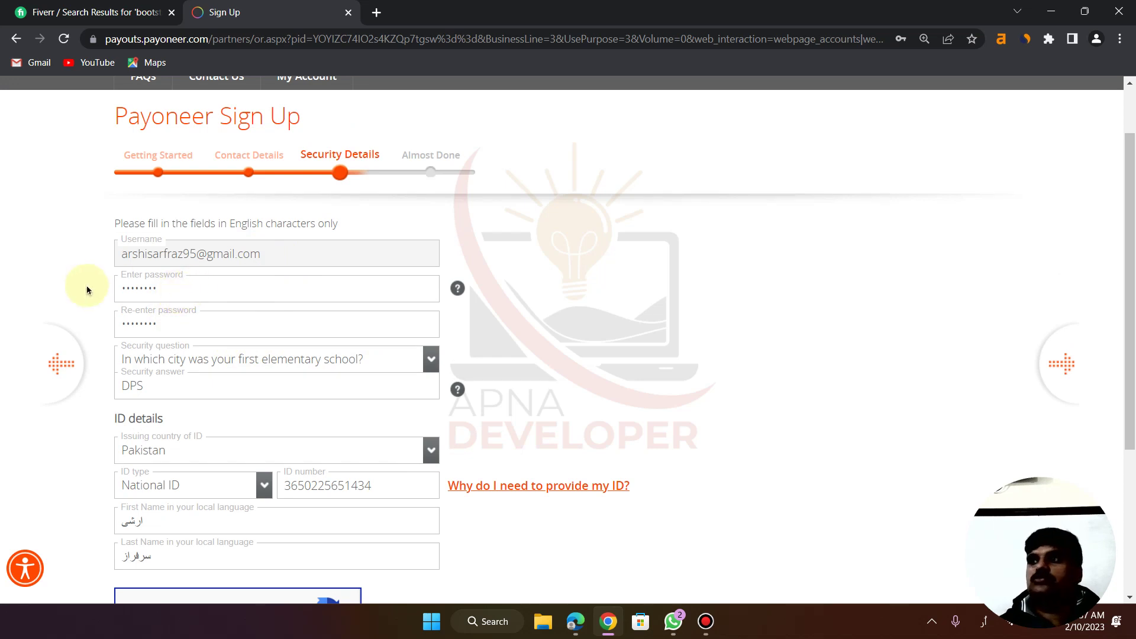
{"action": "scroll", "coordinate": [211, 313], "scroll_direction": "down", "scroll_amount": 3}
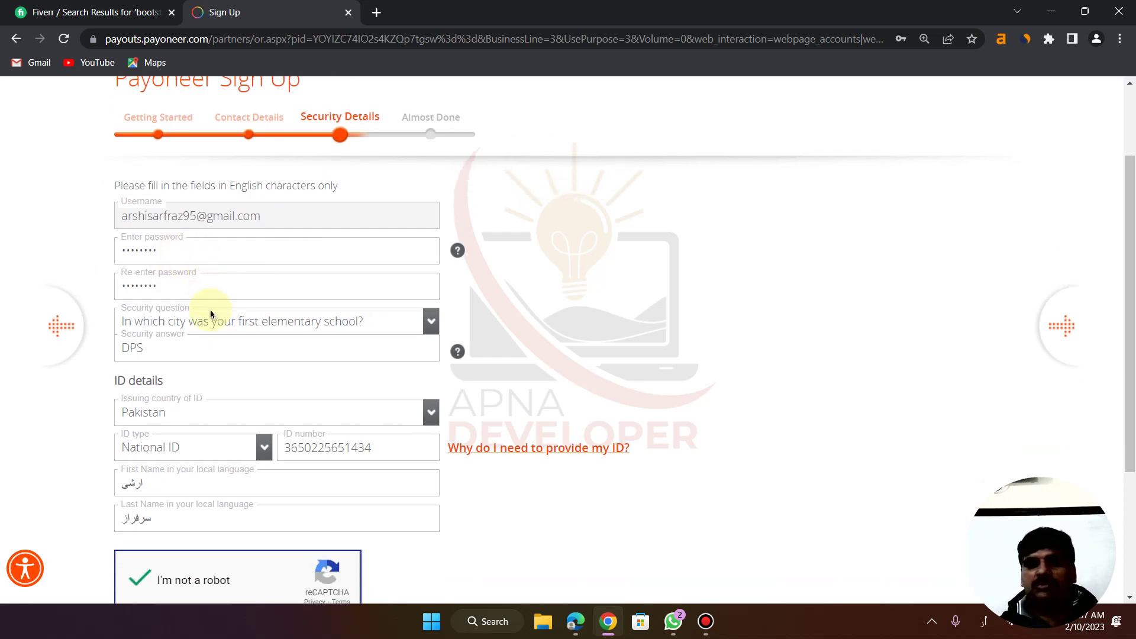
{"action": "left_click", "coordinate": [199, 555]}
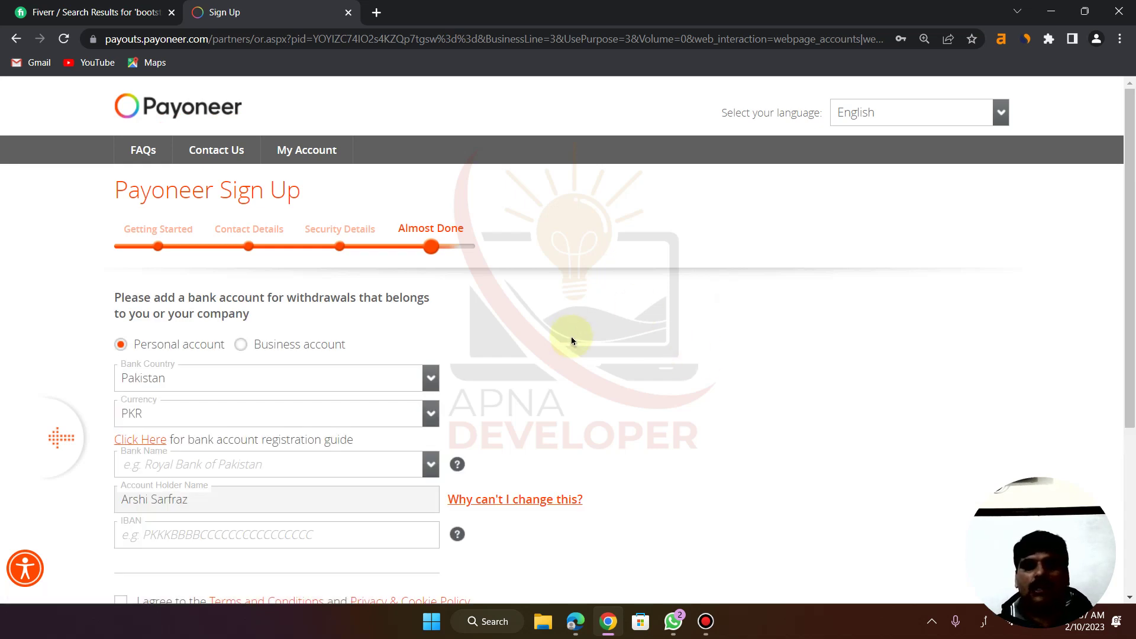
- Scroll down the Almost Done page to view the bank account form and agreement checkboxes
{"action": "scroll", "coordinate": [532, 347], "scroll_direction": "down", "scroll_amount": 1}
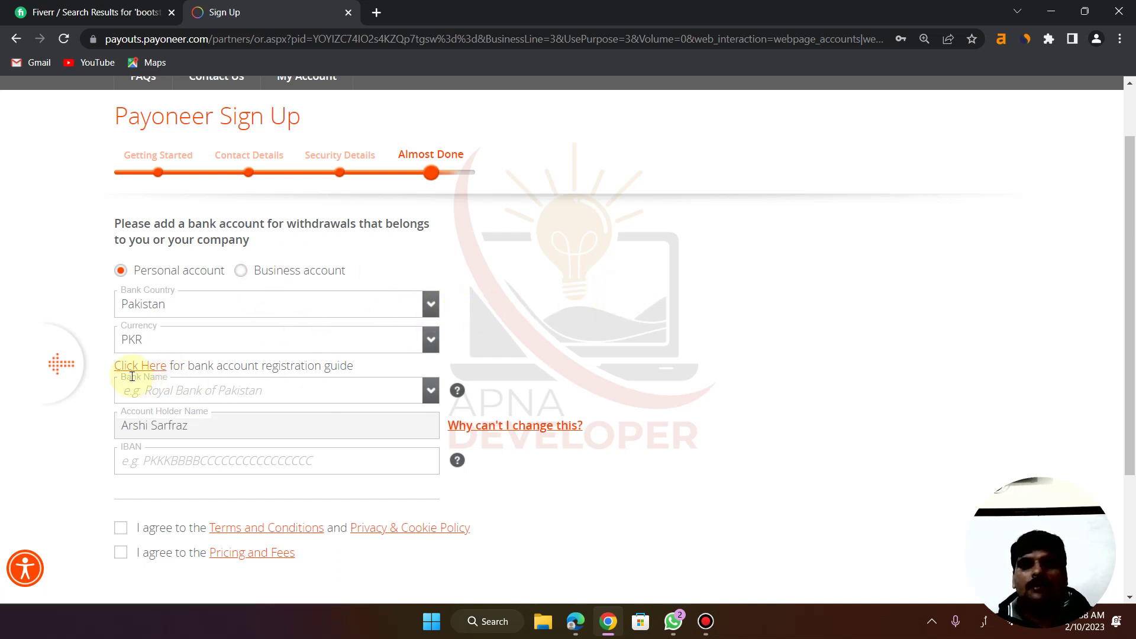
- Search 'MEE' in Bank Name and pick Meezan Bank Limited, leaving the IBAN empty
{"action": "left_click", "coordinate": [191, 396]}
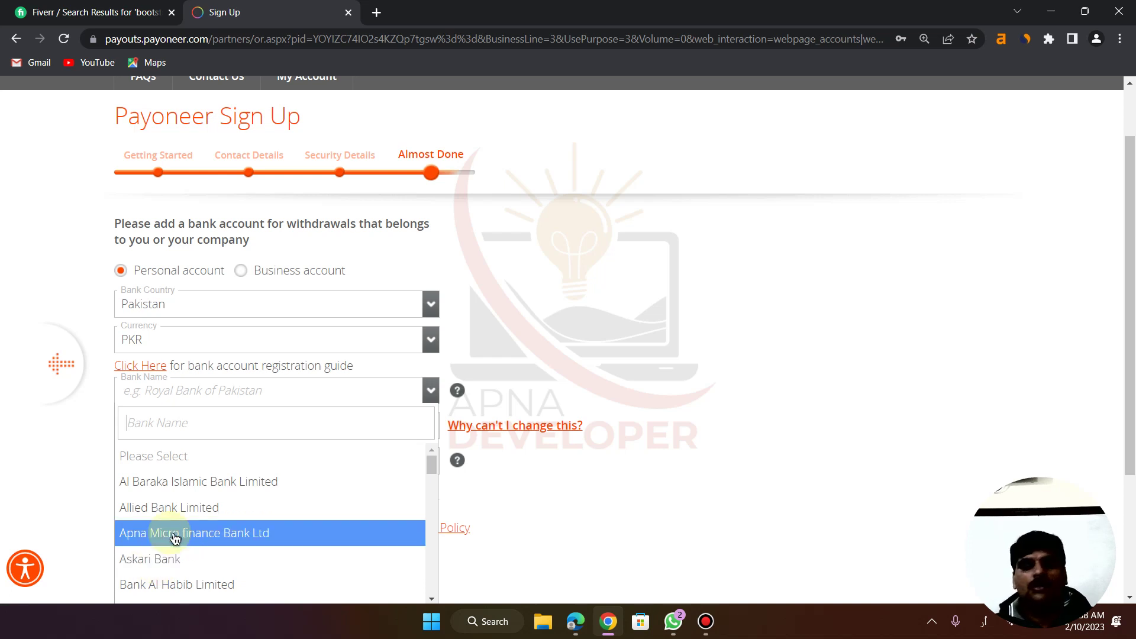
{"action": "type", "text": "a"}
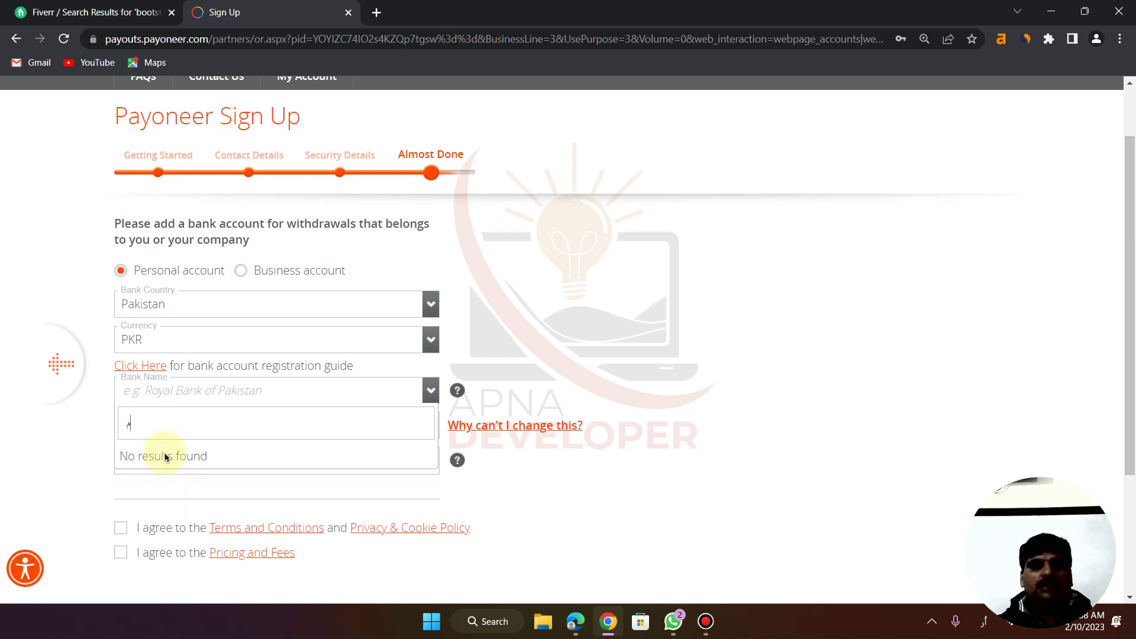
{"action": "key", "text": "BackSpace"}
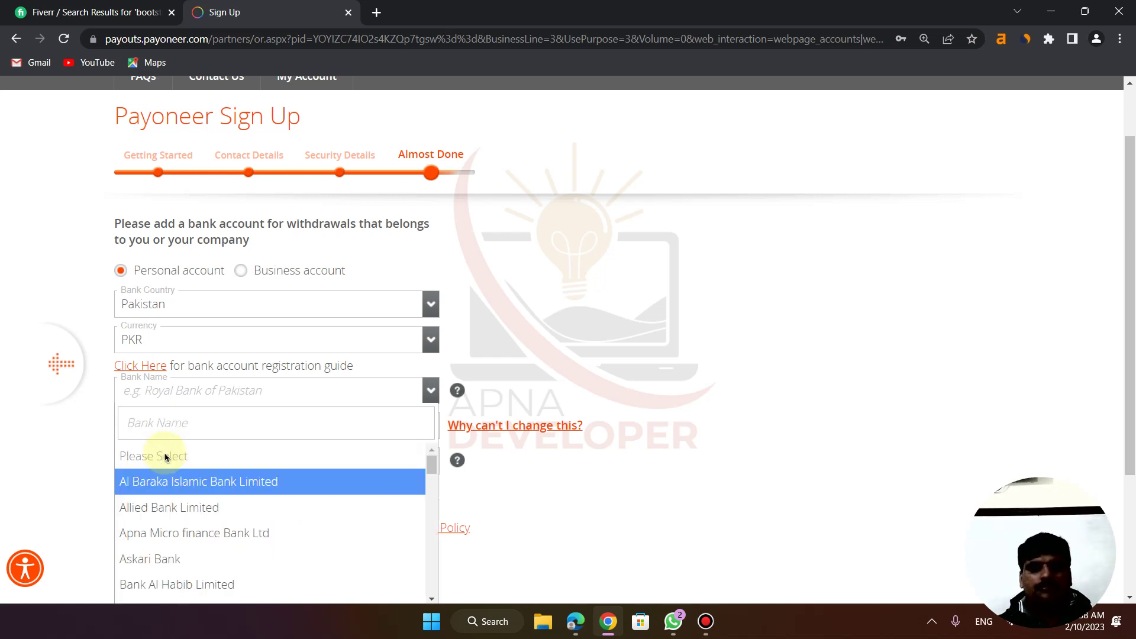
{"action": "type", "text": "MEE"}
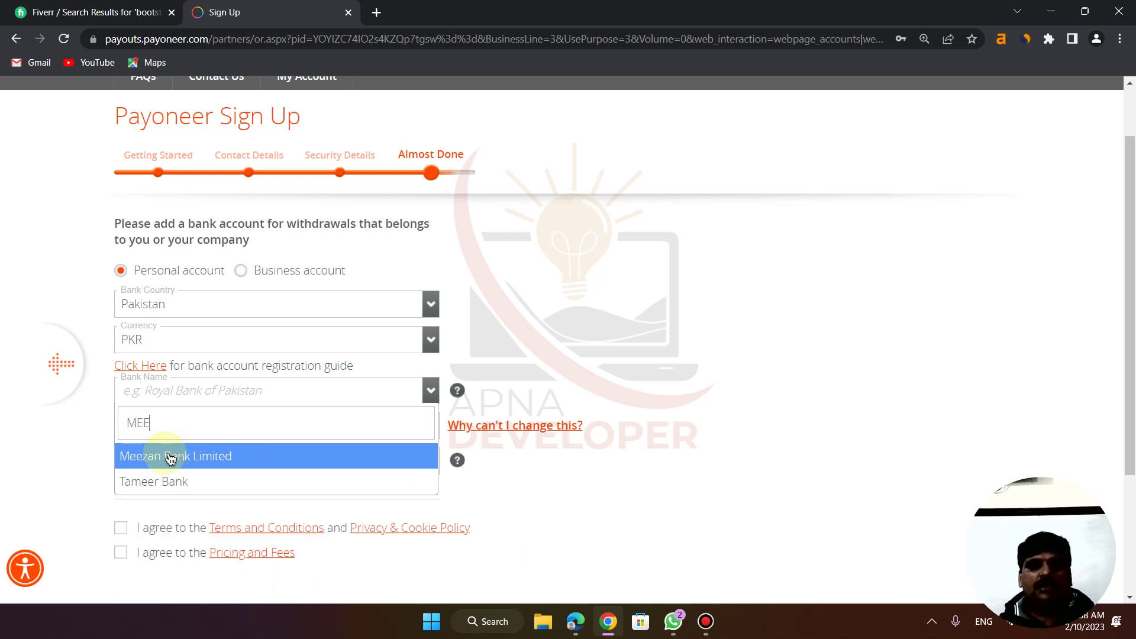
{"action": "left_click", "coordinate": [170, 457]}
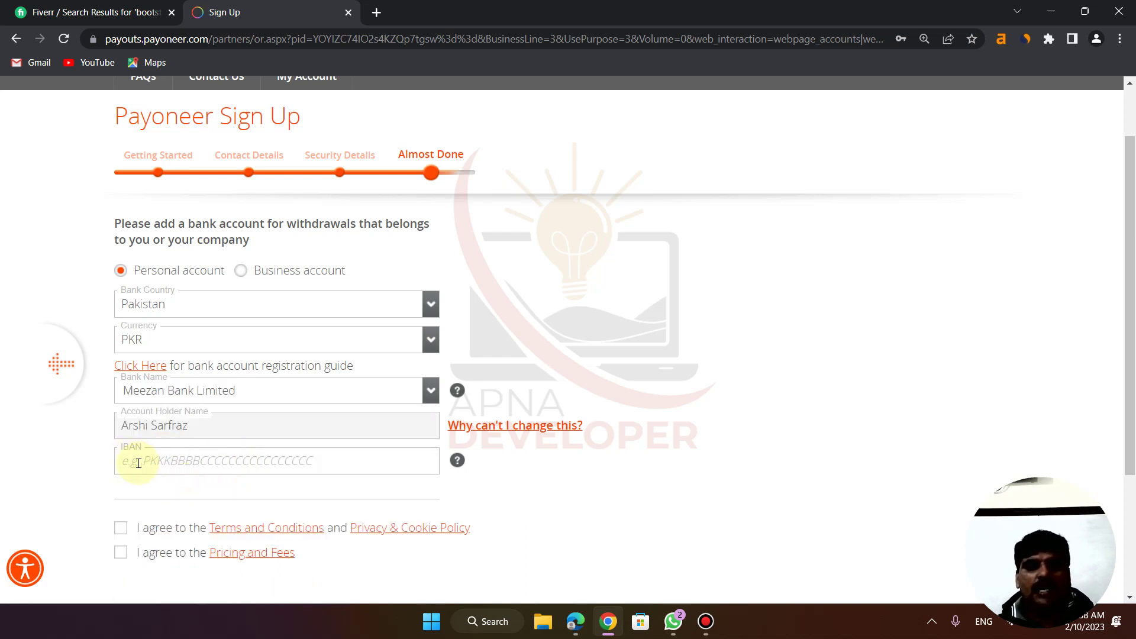
{"action": "left_click", "coordinate": [138, 463]}
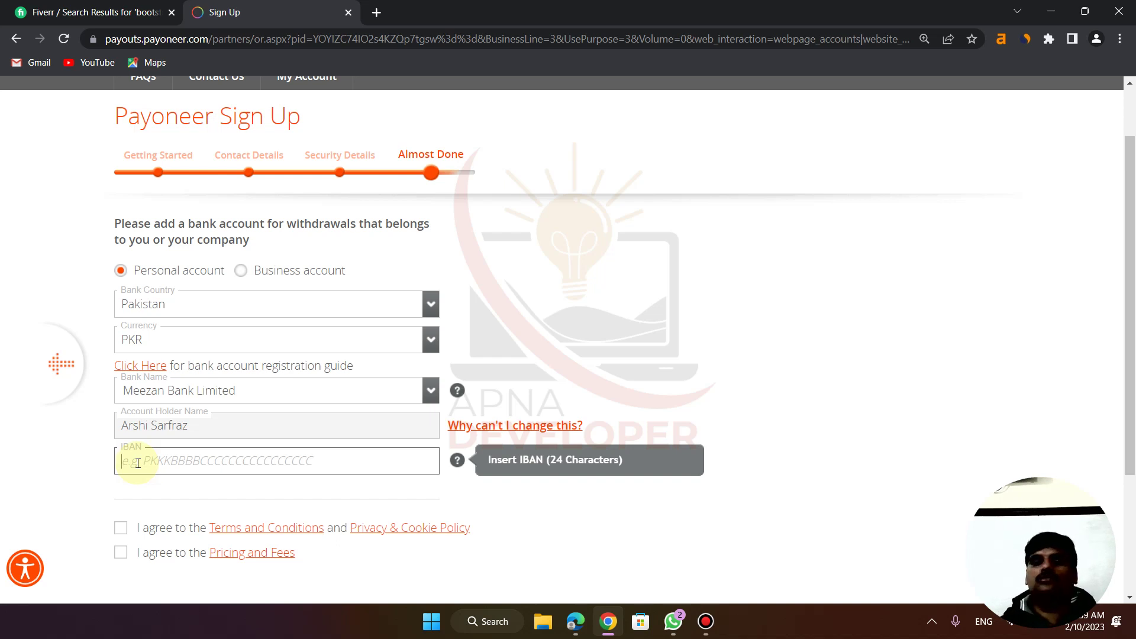
{"action": "scroll", "coordinate": [249, 361], "scroll_direction": "down", "scroll_amount": 3}
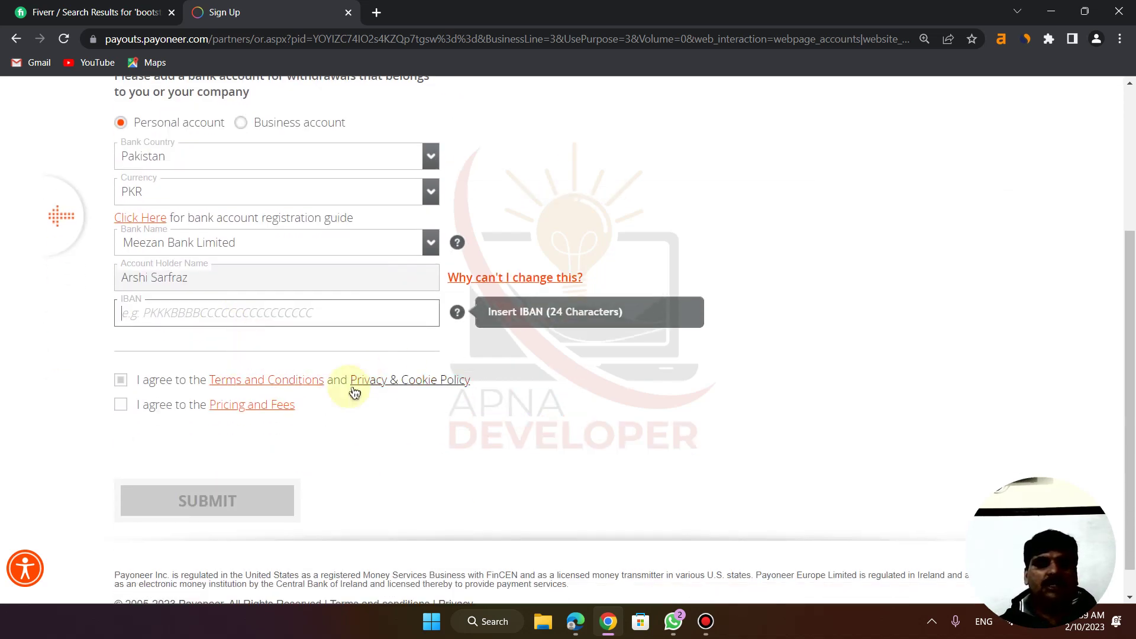
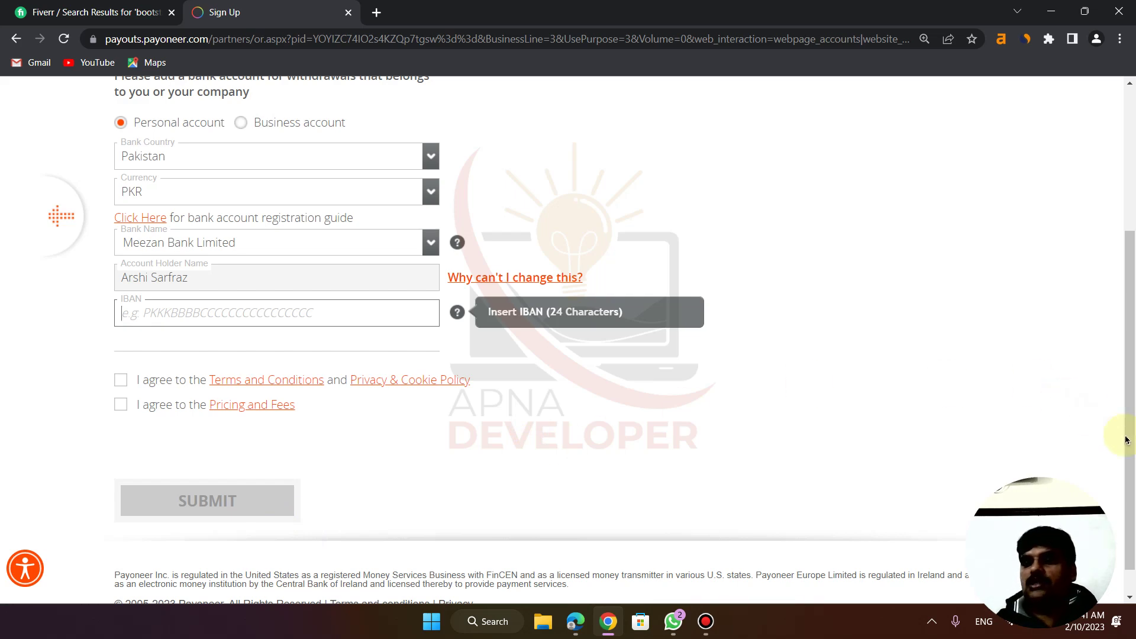
{"action": "left_click_drag", "start_coordinate": [1127, 431], "coordinate": [1116, 255]}
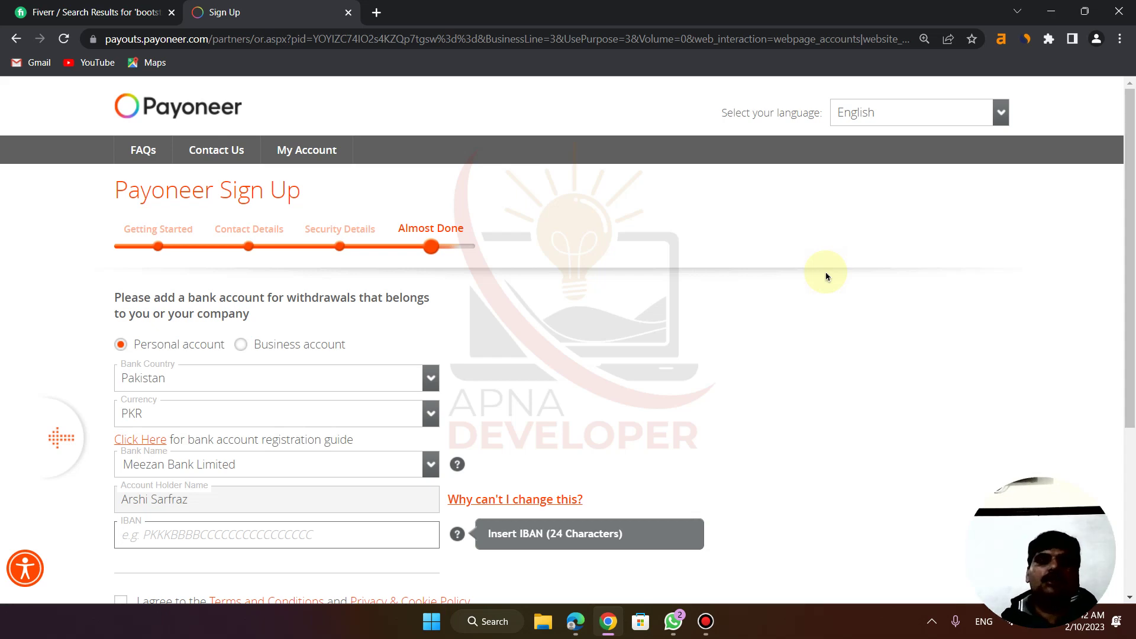
{"action": "scroll", "coordinate": [456, 358], "scroll_direction": "down", "scroll_amount": 3}
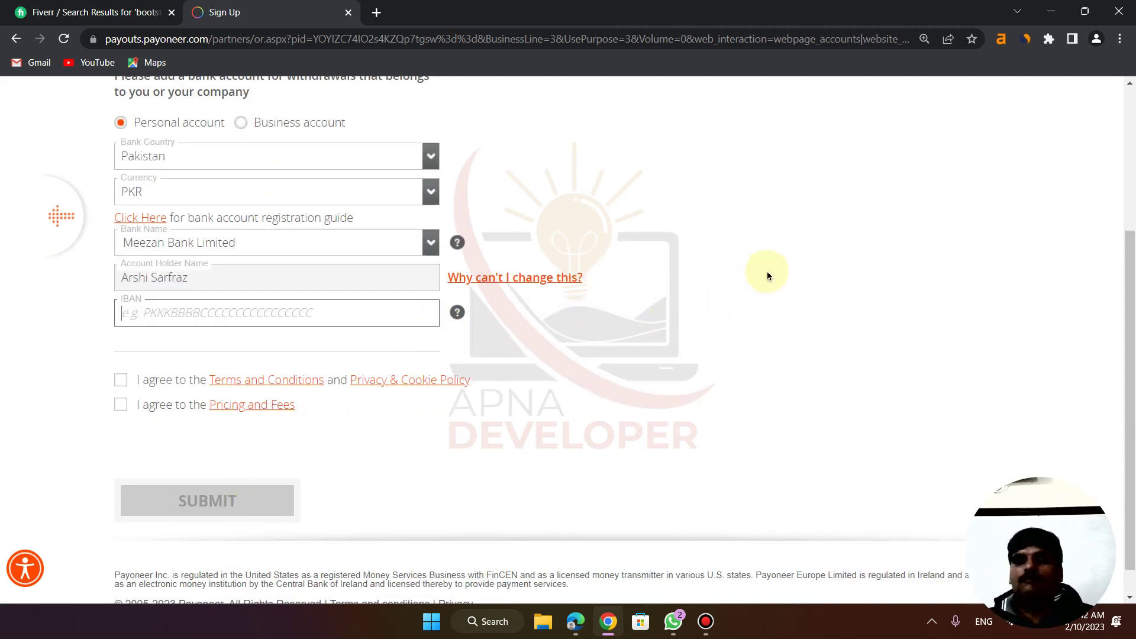
{"action": "scroll", "coordinate": [768, 277], "scroll_direction": "up", "scroll_amount": 4}
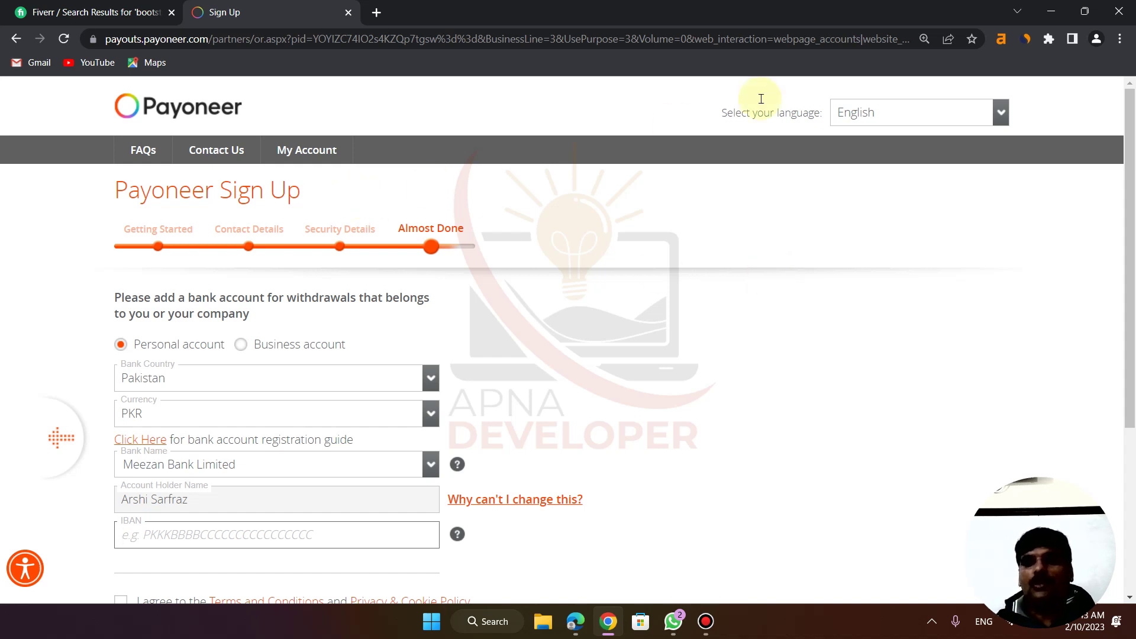
{"action": "scroll", "coordinate": [1127, 239], "scroll_direction": "down", "scroll_amount": 1}
{"action": "scroll", "coordinate": [1128, 184], "scroll_direction": "up", "scroll_amount": 1}
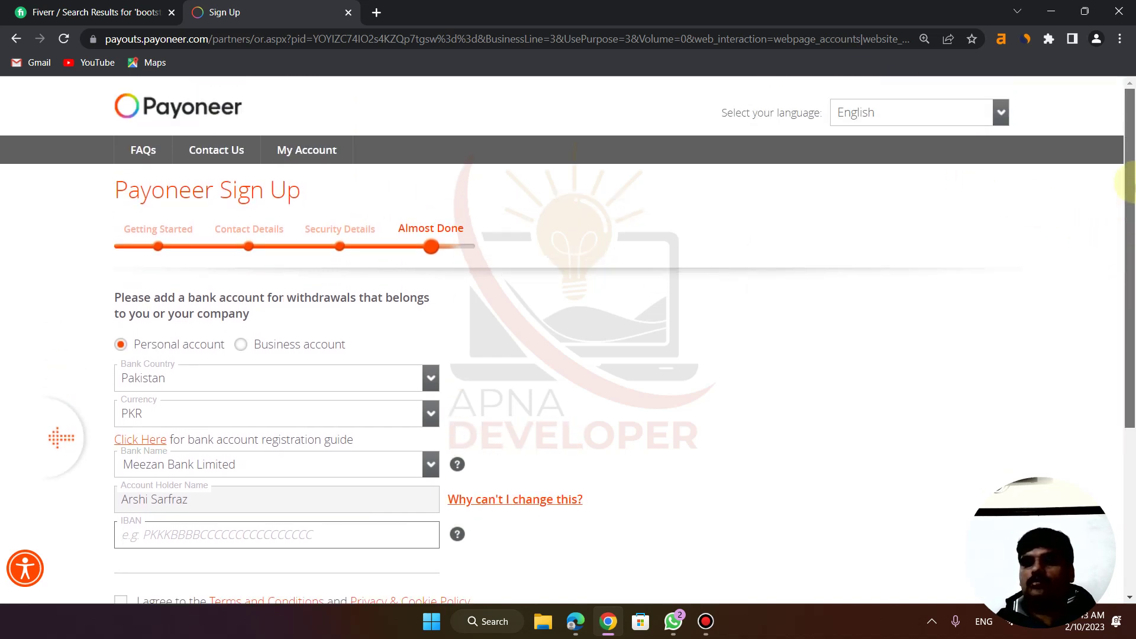